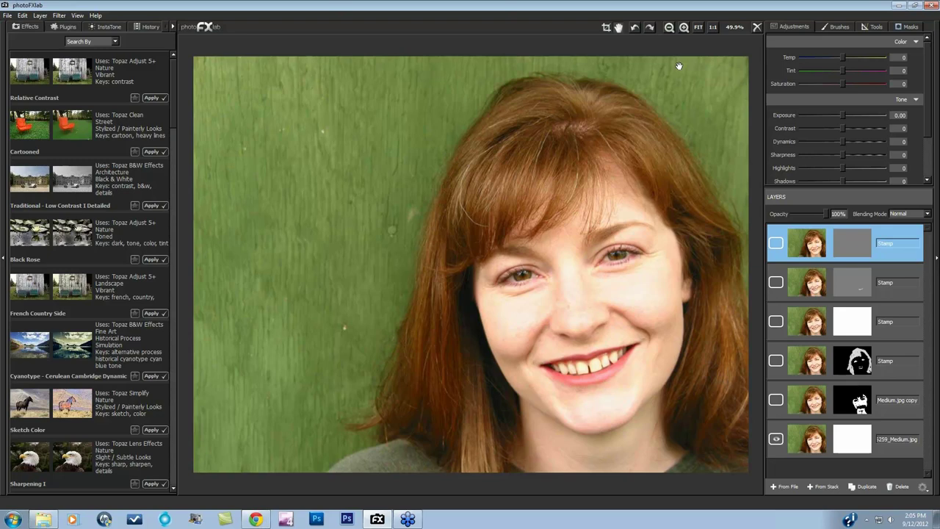
Examine the face at full size and compare the original photo with the retouched top layer
left_click(711, 27)
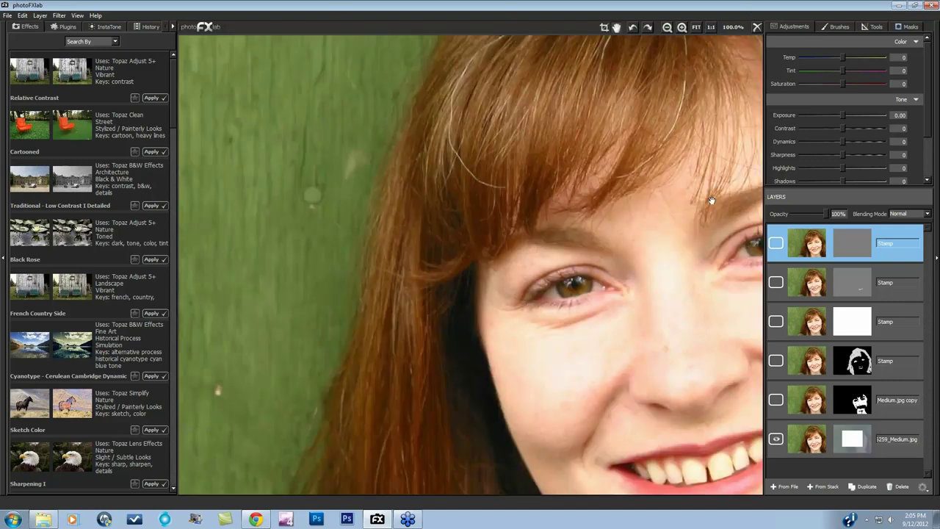
left_click_drag(693, 329, 539, 230)
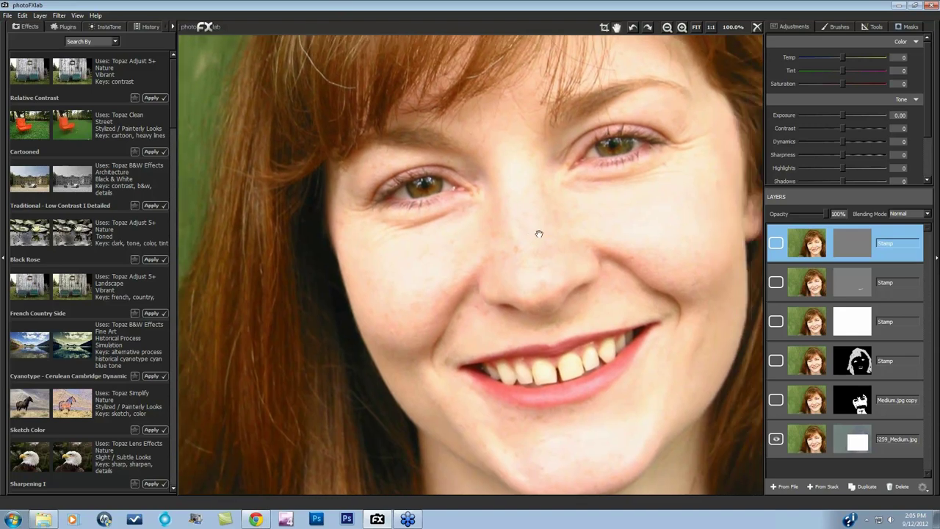
left_click(776, 245)
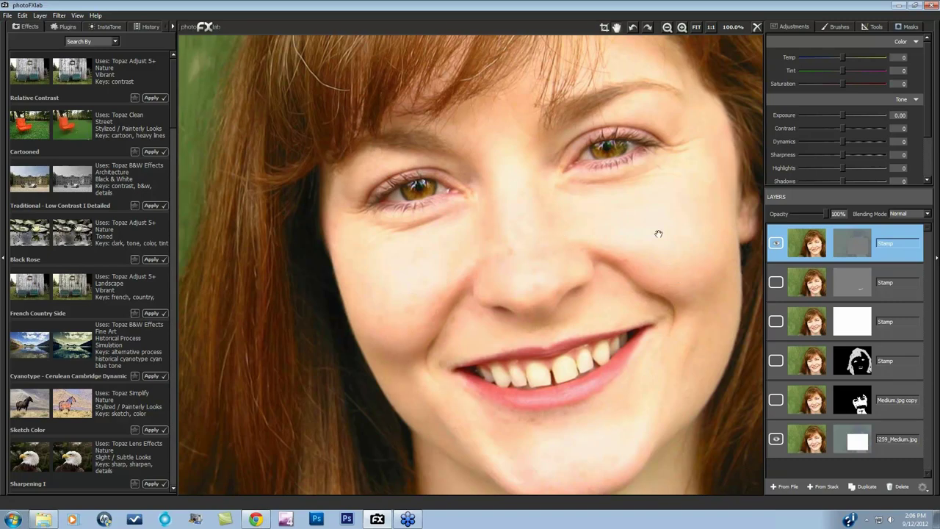
left_click(696, 27)
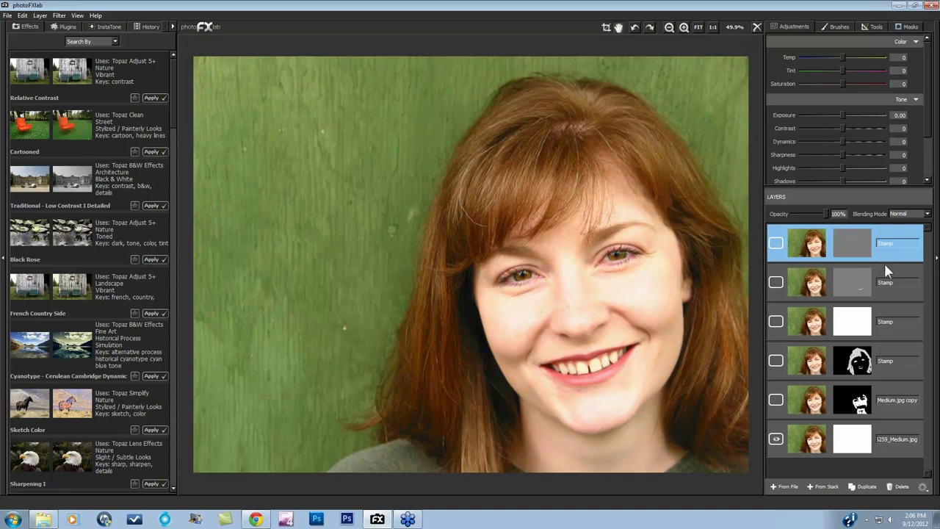
Delete the four Stamp layers and the photo copy layer, keeping only the original photo layer
left_click(889, 291, "ctrl")
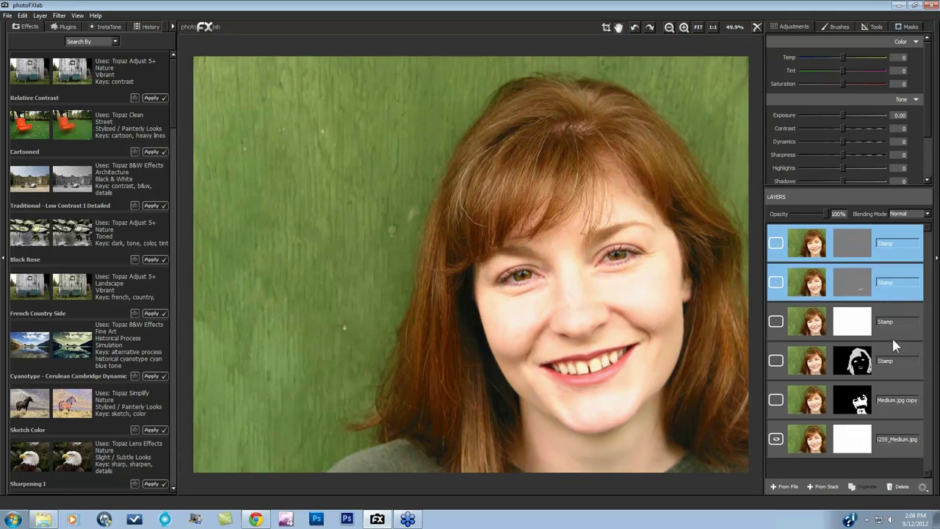
left_click(892, 331, "ctrl")
left_click(888, 368, "ctrl")
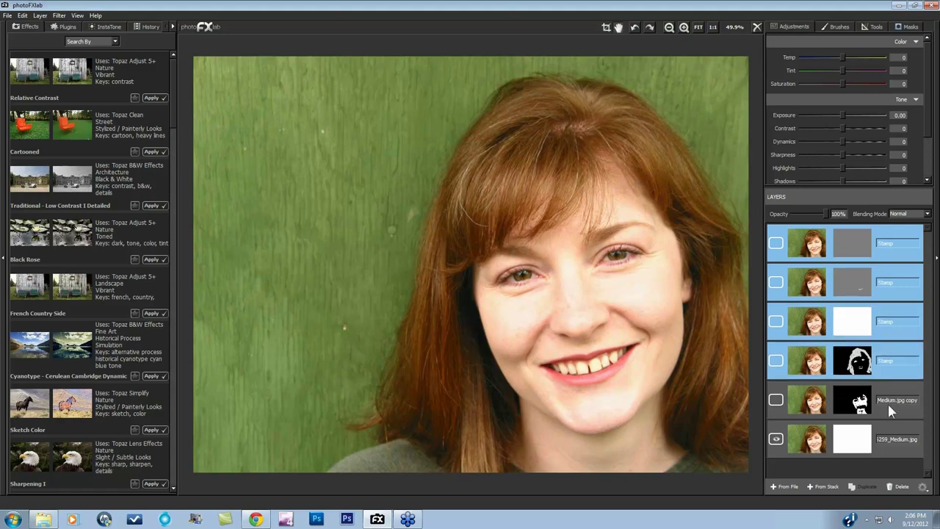
left_click(887, 406, "ctrl")
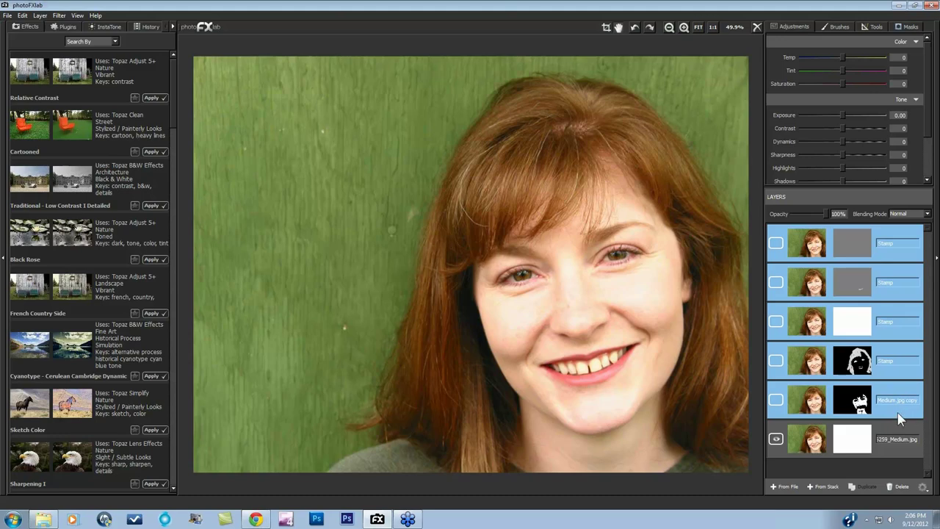
left_click(898, 485)
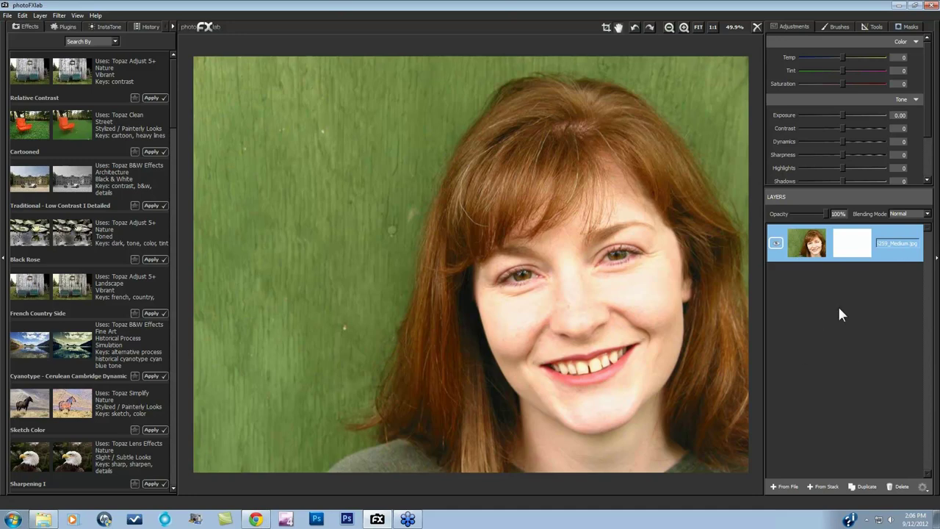
Duplicate the original photo layer and start the Topaz Clean 3 plugin on the copy
left_click(865, 488)
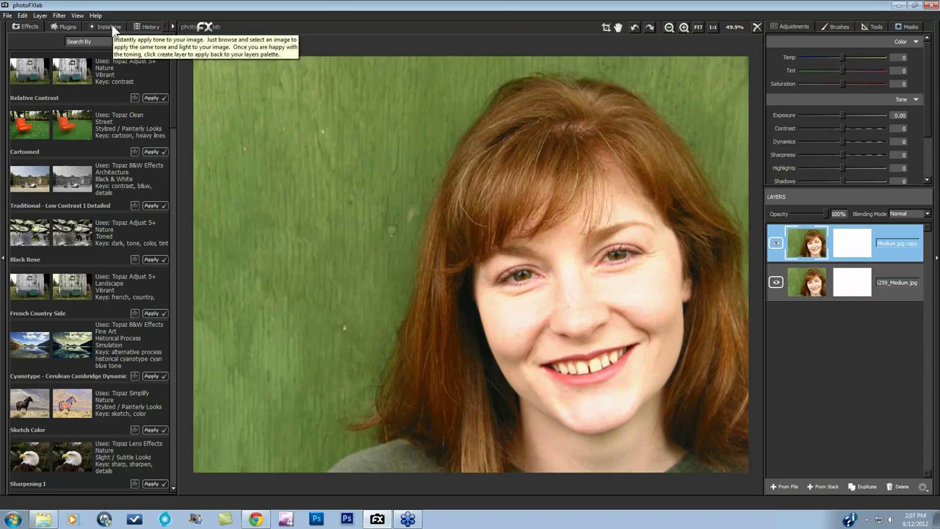
left_click(66, 26)
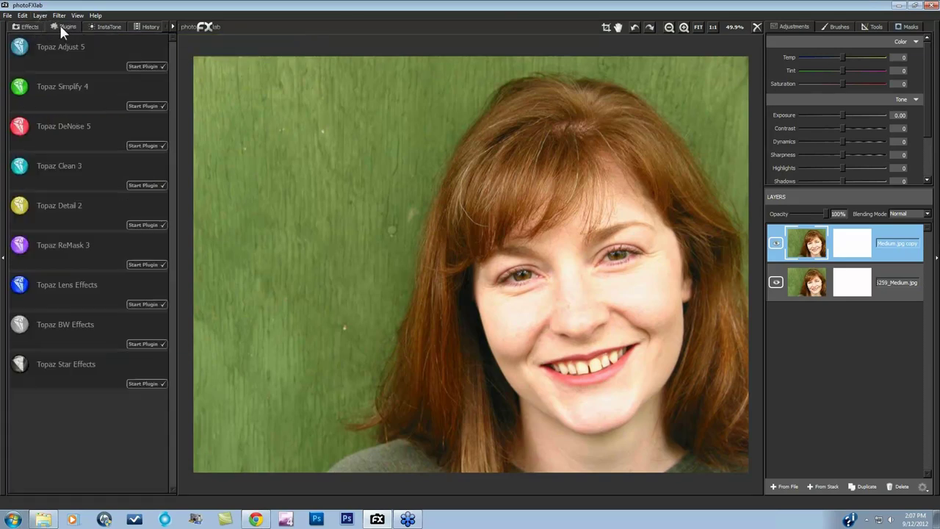
left_click(142, 186)
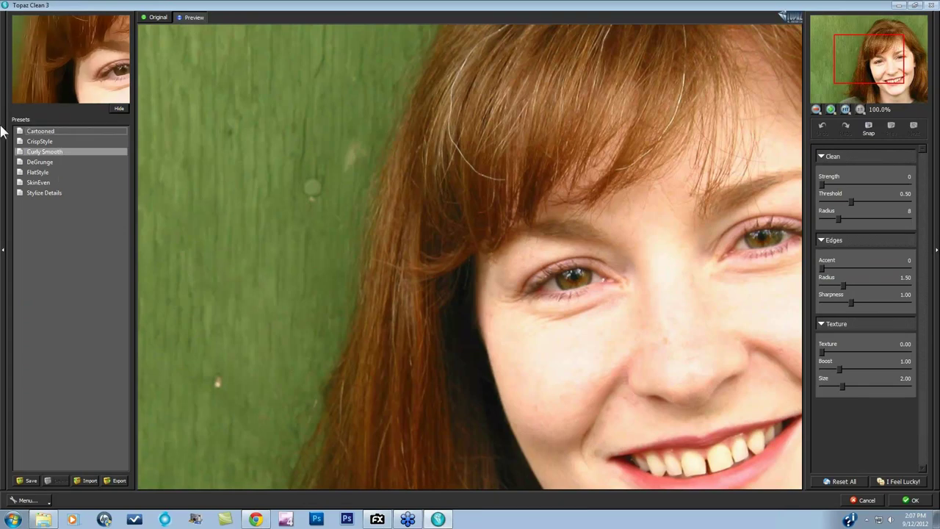
Try the Cartooned and Curly Smooth presets and inspect their effect on the hair and face
left_click(50, 134)
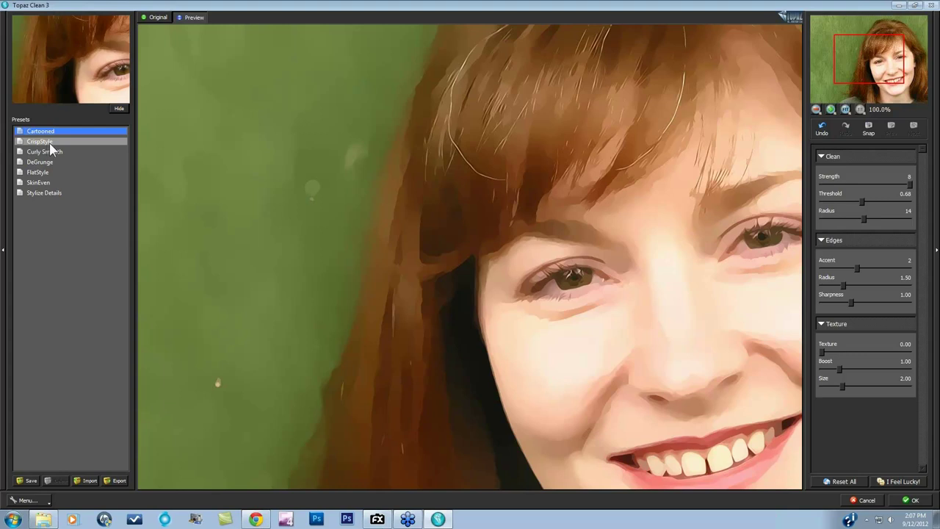
left_click(50, 151)
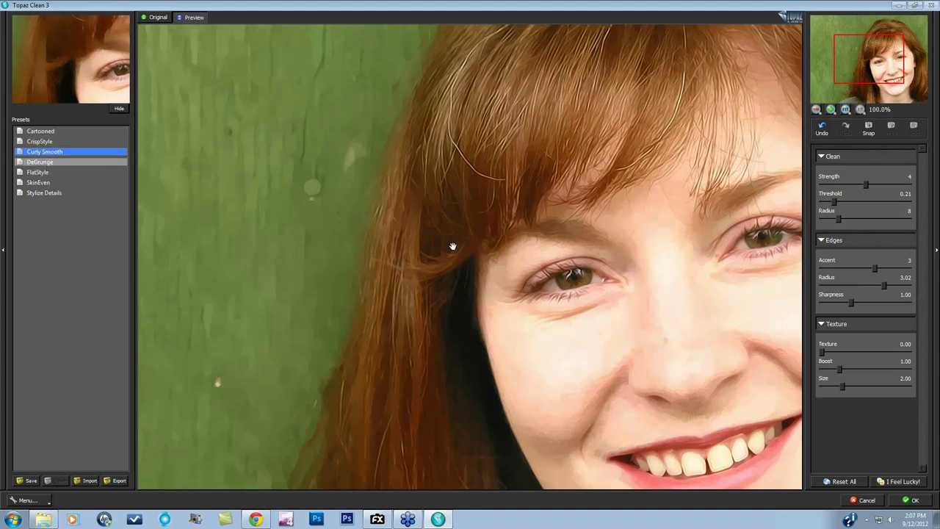
left_click(475, 261)
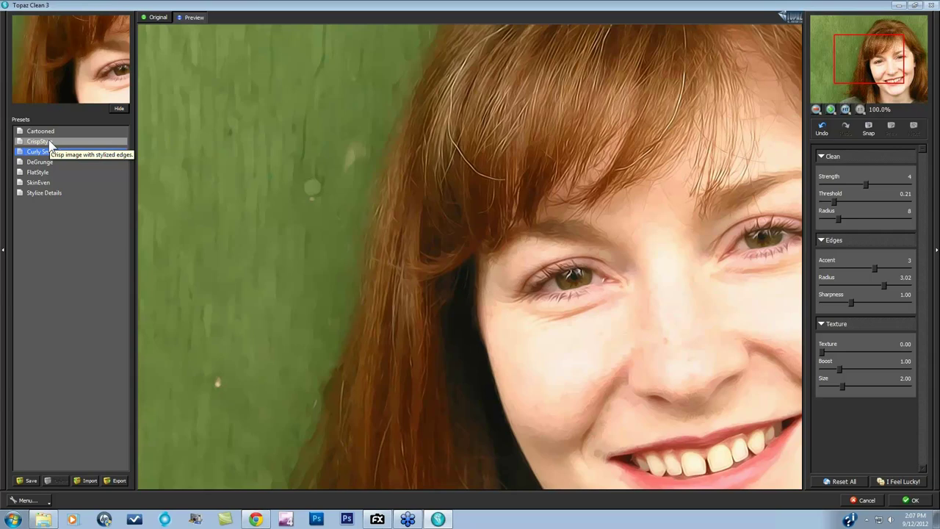
left_click_drag(671, 336, 486, 243)
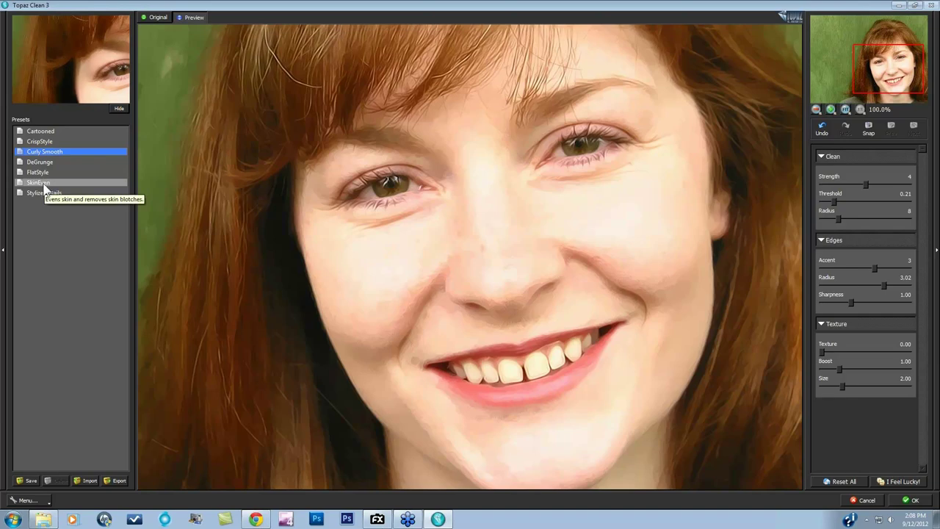
Apply the SkinEven preset to the portrait and compare the smoothed skin with the original
left_click(44, 188)
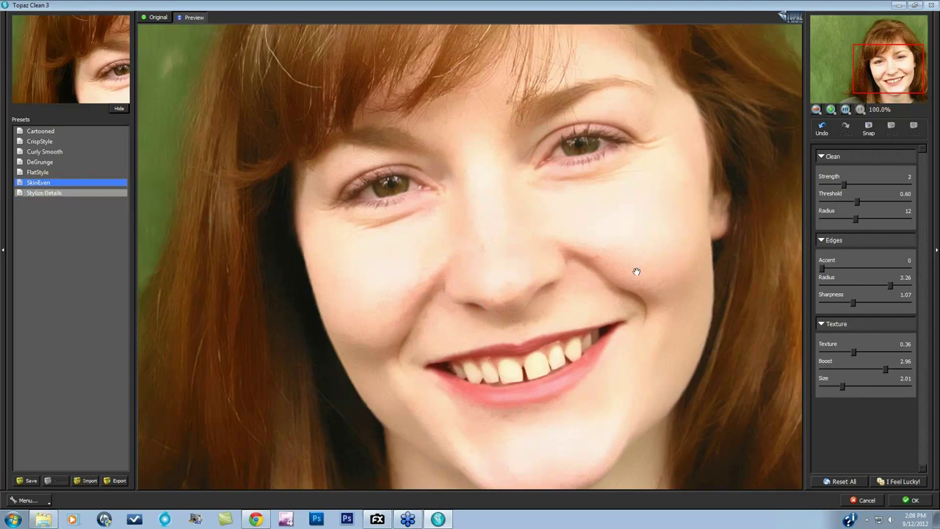
left_click(516, 264)
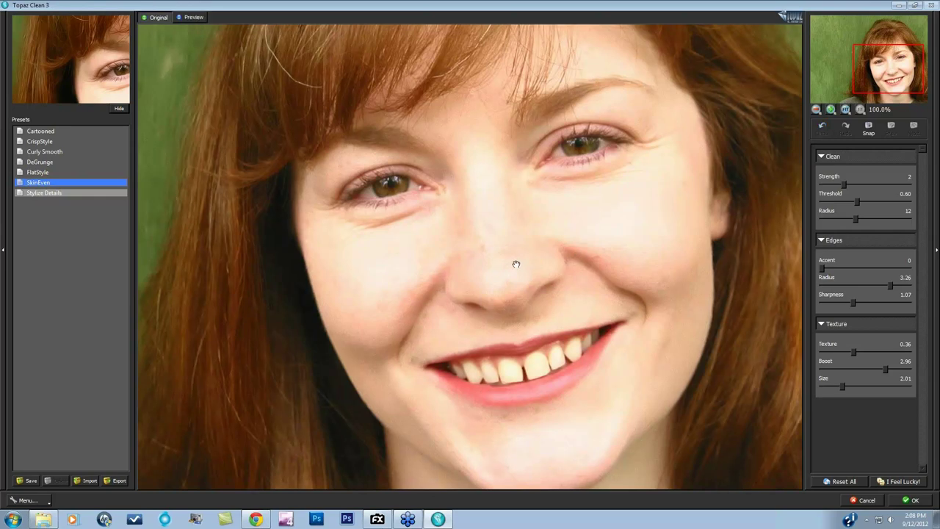
left_click(517, 264)
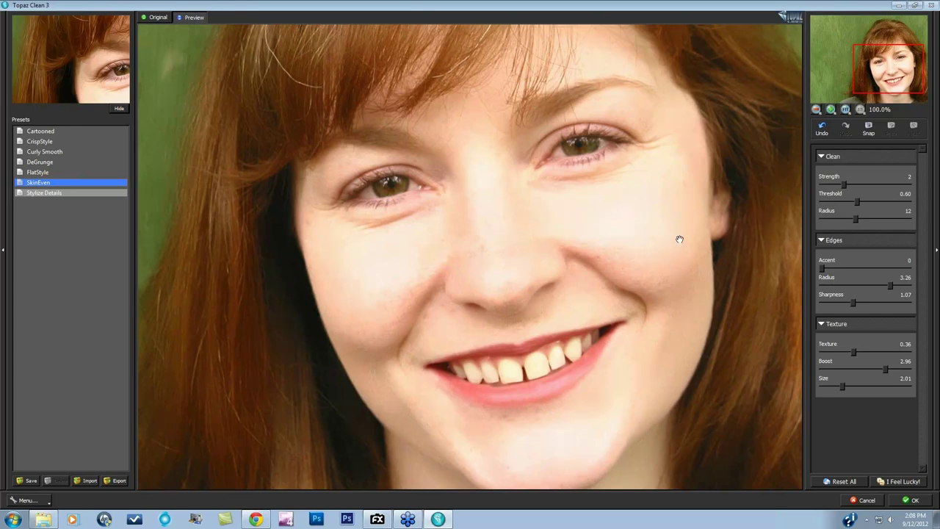
Set the Clean Strength to 1 and compare the skin smoothing with the original photo
left_click(822, 239)
left_click(823, 256)
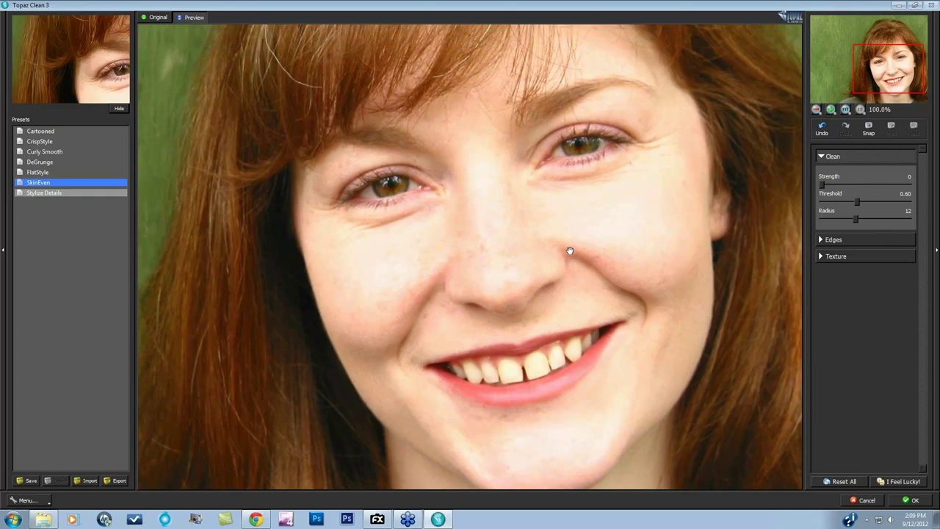
left_click_drag(823, 188, 851, 188)
left_click(600, 225)
left_click(640, 223)
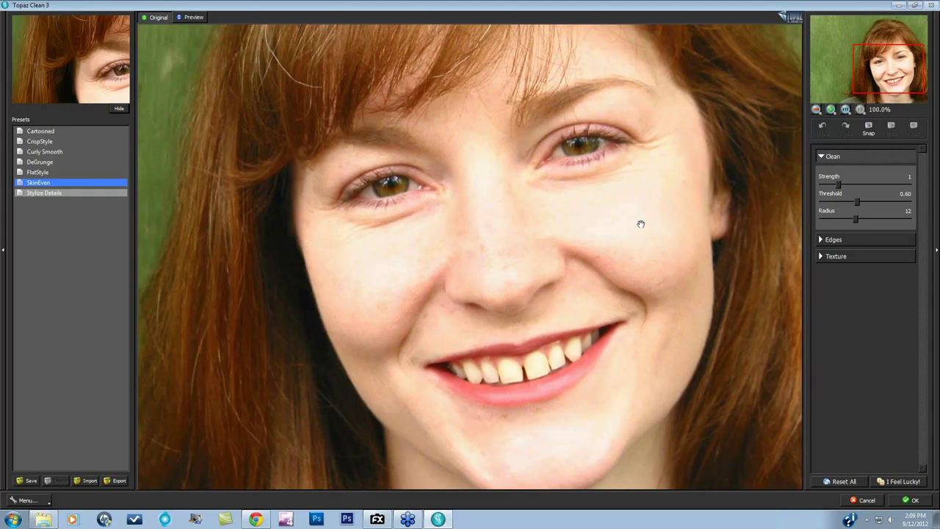
left_click(640, 223)
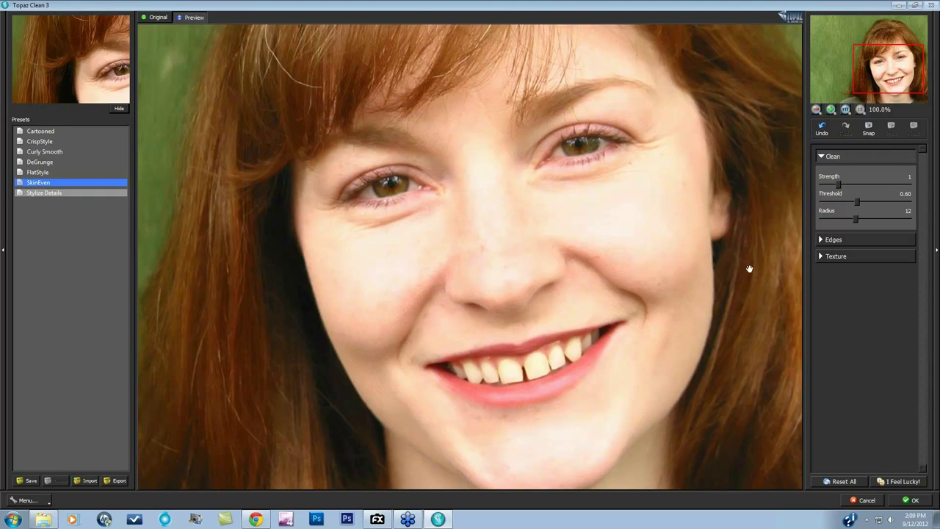
Test low and high Texture amounts on the skin and settle on a Texture value of 0.30
left_click(821, 257)
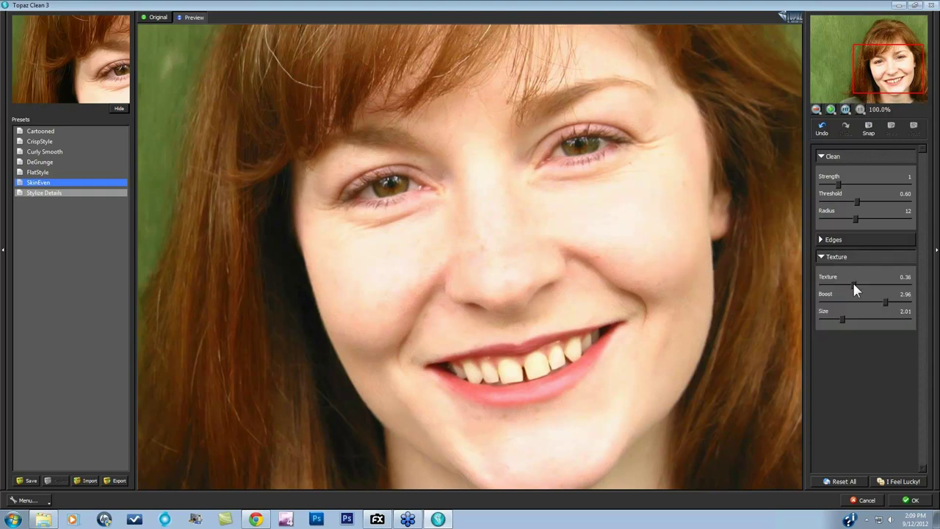
left_click_drag(853, 284, 822, 284)
left_click(621, 254)
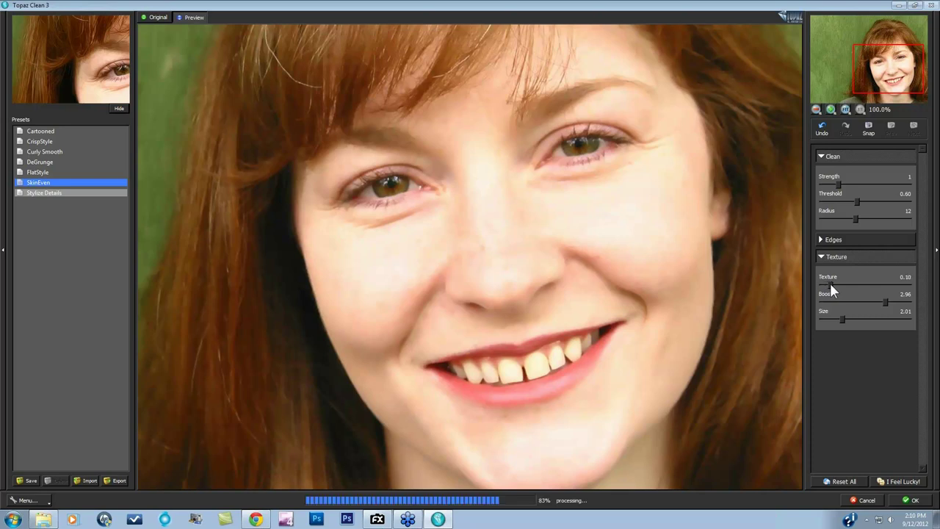
left_click_drag(830, 289, 903, 291)
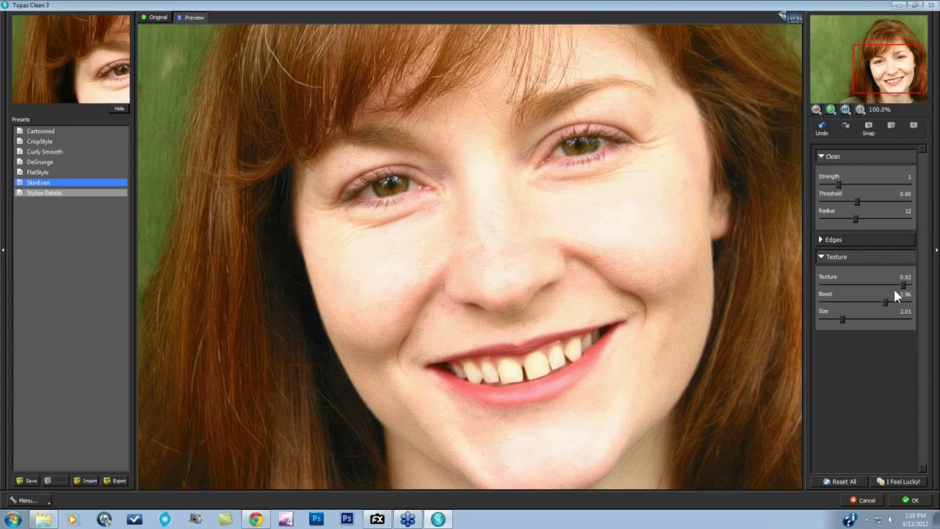
left_click_drag(903, 287, 838, 292)
left_click_drag(839, 287, 848, 292)
left_click_drag(848, 292, 849, 292)
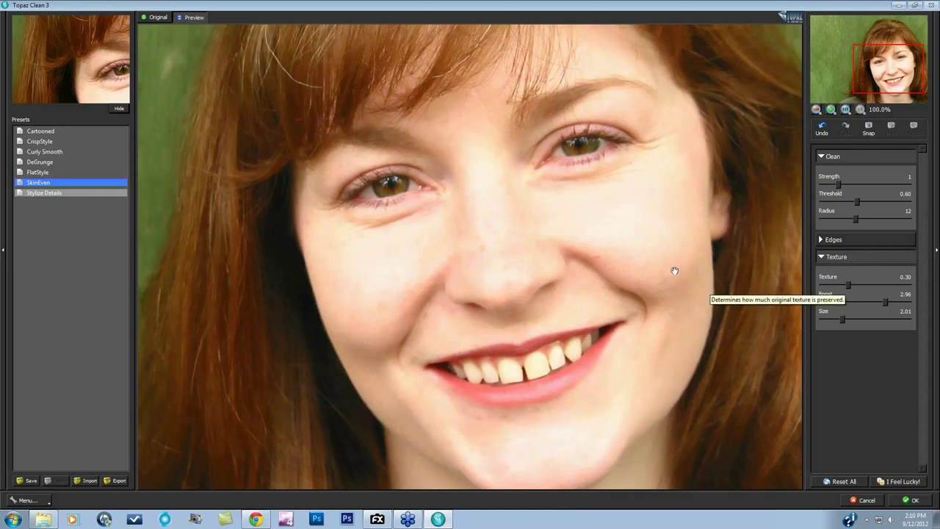
Compare the smoothed skin on the cheeks and around both eyes with the original photo
left_click(648, 274)
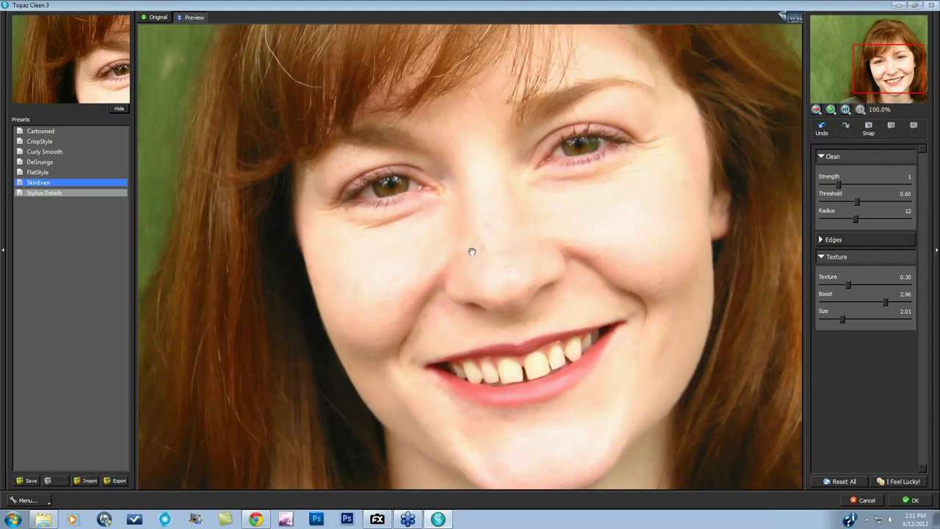
left_click(650, 156)
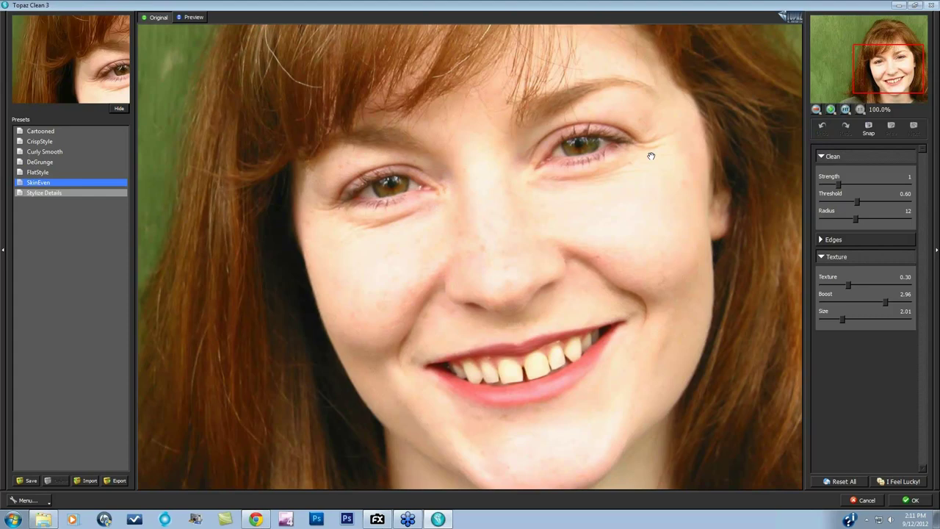
left_click(651, 156)
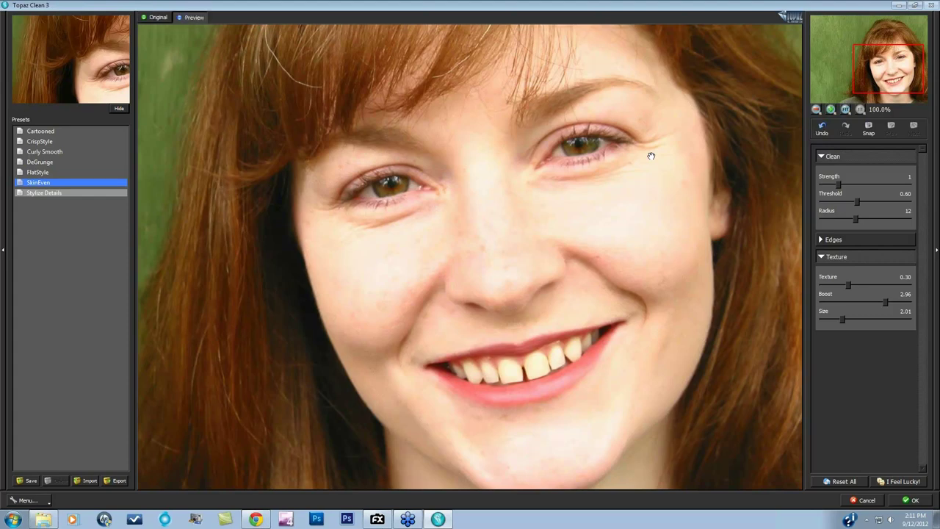
left_click(337, 227)
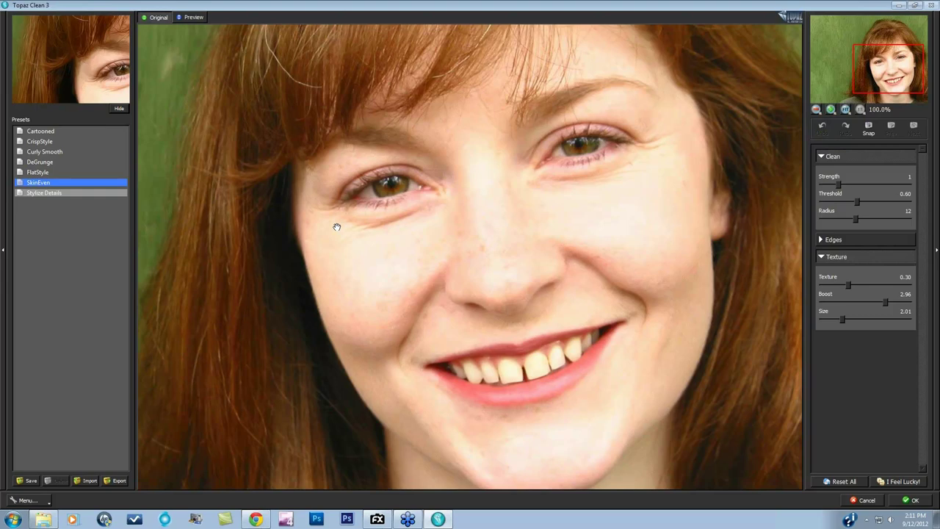
left_click(337, 228)
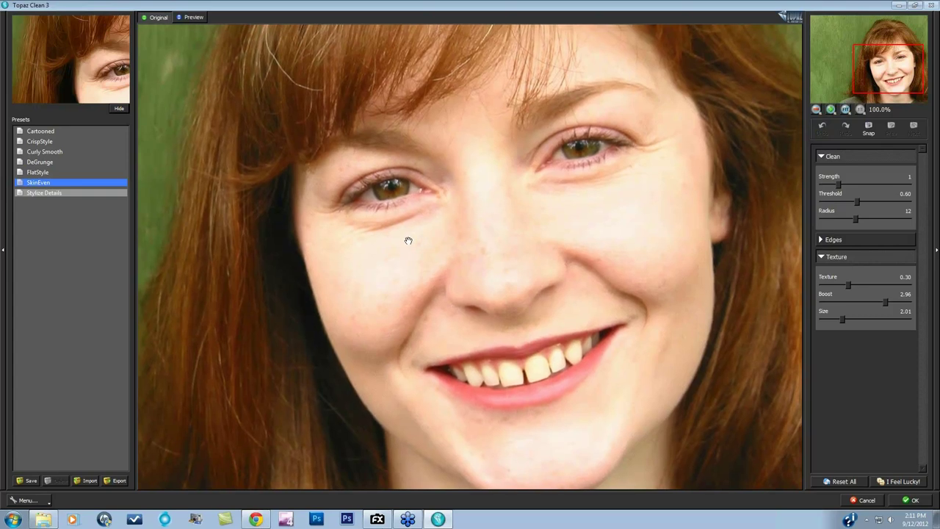
left_click_drag(408, 239, 409, 221)
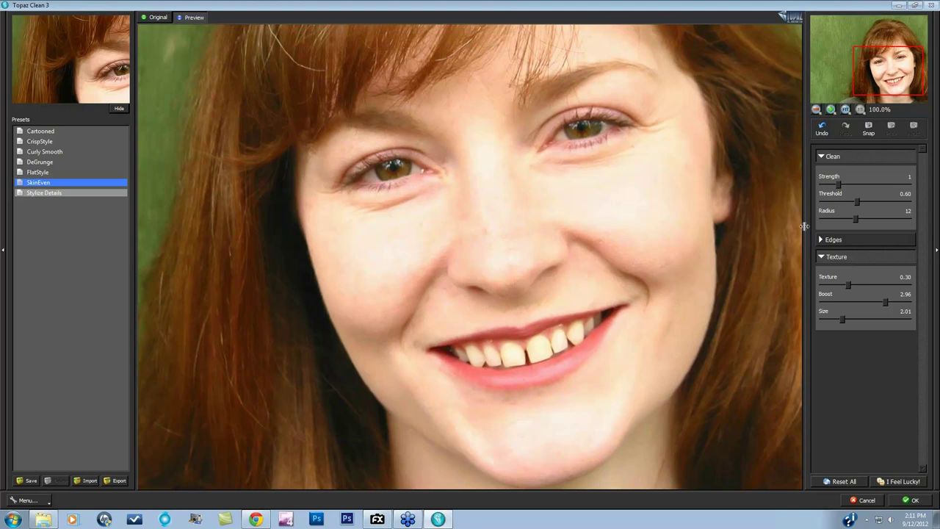
Set the Edges Accent to 5 and Sharpness to 2.57, comparing the eye detail with the original
left_click(820, 154)
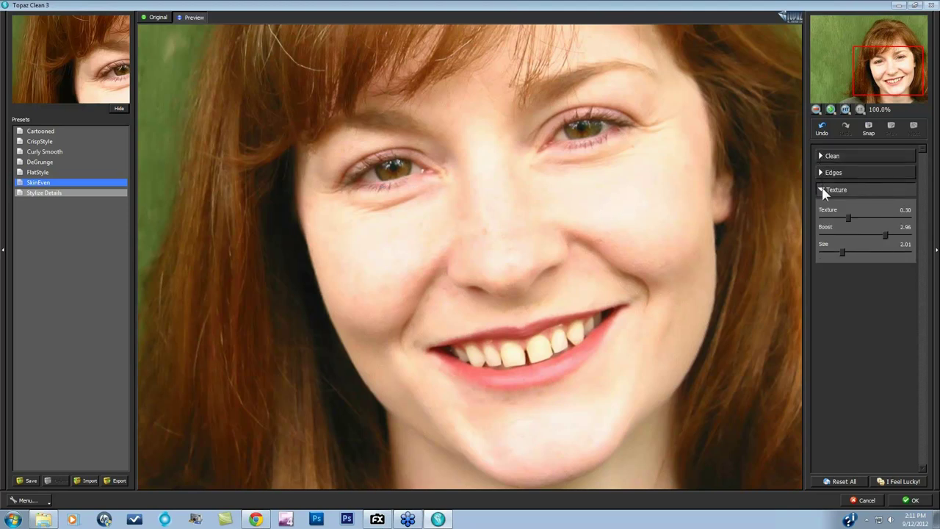
left_click(822, 190)
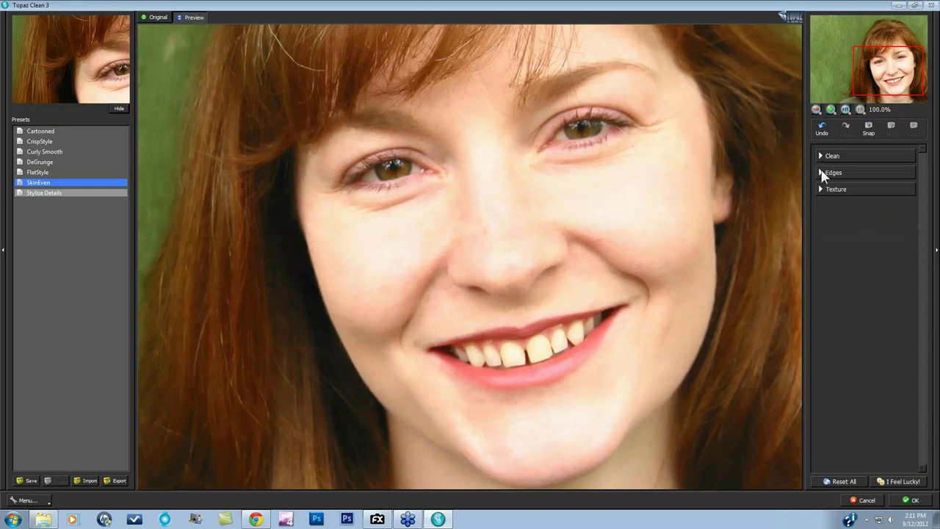
left_click(821, 174)
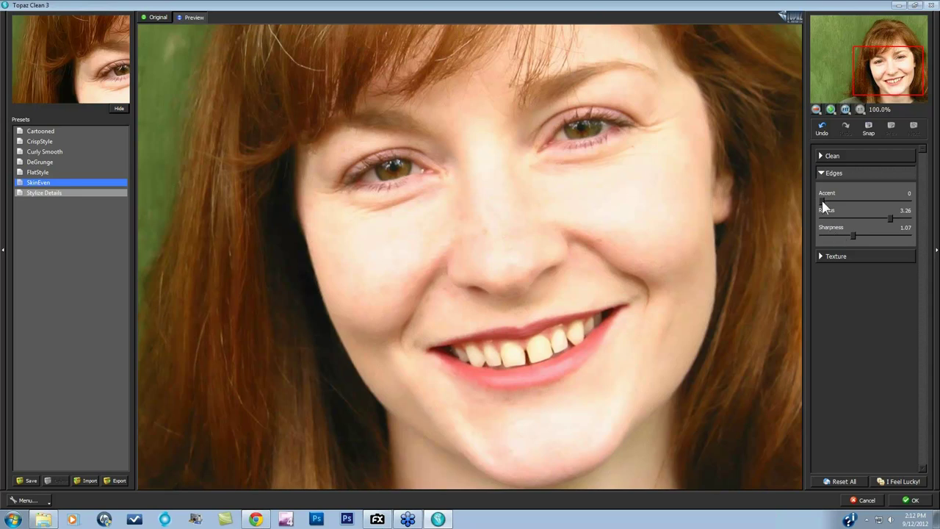
left_click_drag(823, 207, 837, 209)
left_click(876, 200)
left_click_drag(893, 200, 910, 204)
left_click(410, 208)
left_click(394, 203)
left_click_drag(858, 236, 876, 239)
left_click(897, 236)
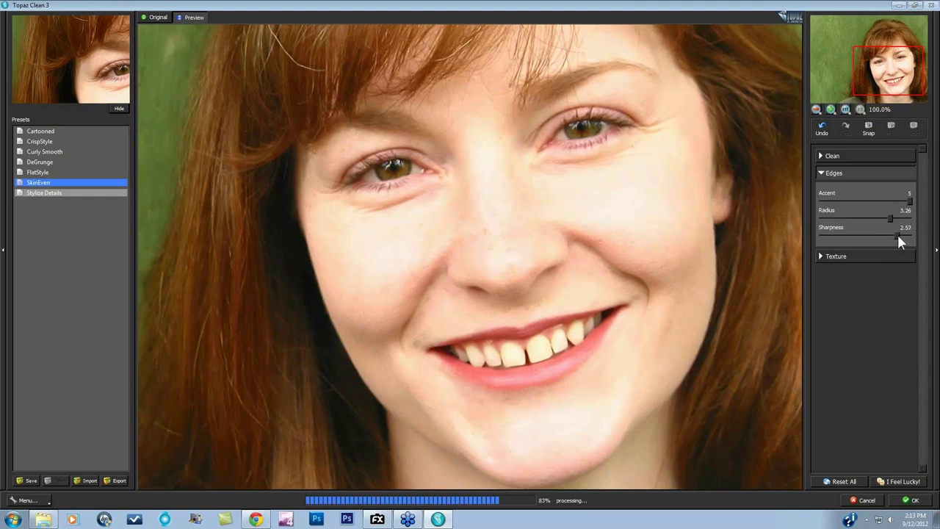
Set the Edges Sharpness to 2.78 and compare the detail around the eye with the original
left_click_drag(898, 235, 904, 235)
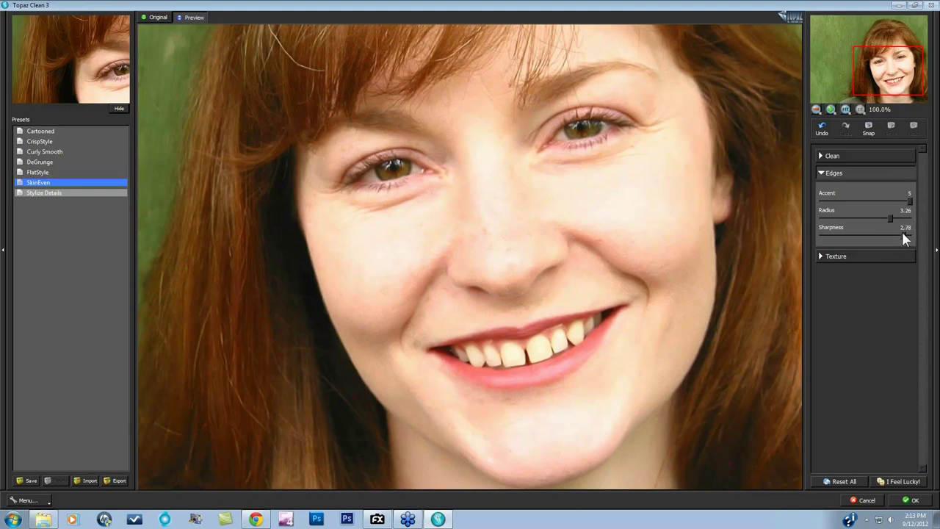
left_click(573, 177)
left_click(558, 170)
left_click_drag(604, 165, 594, 163)
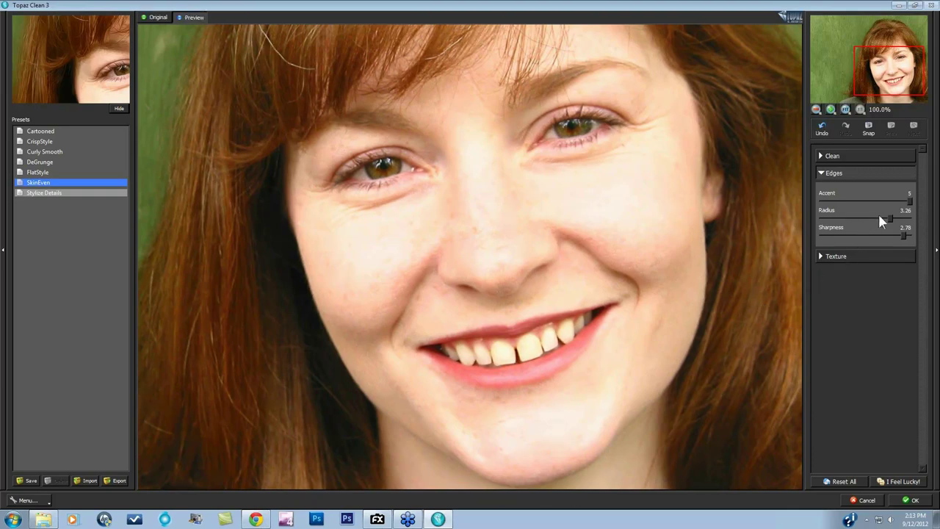
Test low and high Edges Radius amounts, settle on a moderate Radius, and apply the Clean effect to the duplicate layer
left_click_drag(885, 222, 871, 220)
left_click_drag(845, 218, 913, 216)
left_click_drag(910, 218, 873, 219)
left_click(912, 500)
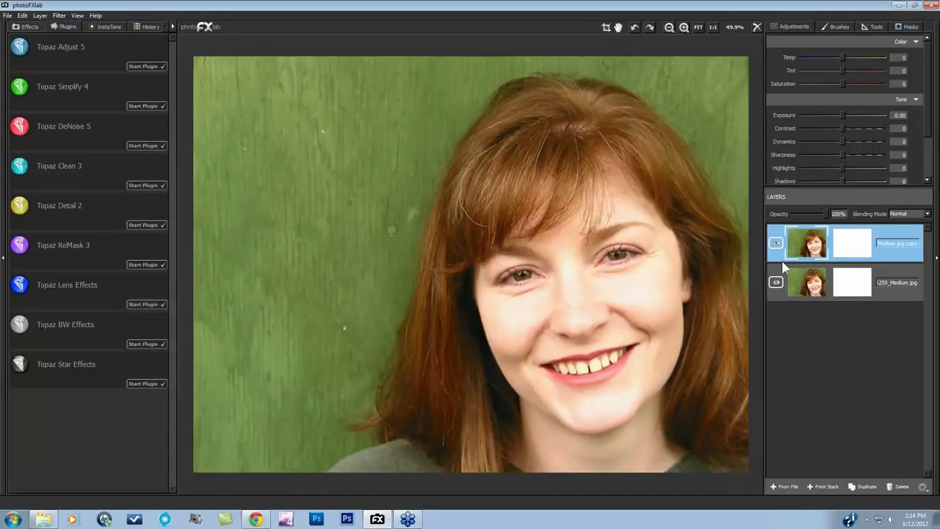
Examine the face at 100% and compare the cleaned layer with the original layer beneath it
left_click(713, 27)
left_click_drag(640, 245, 569, 142)
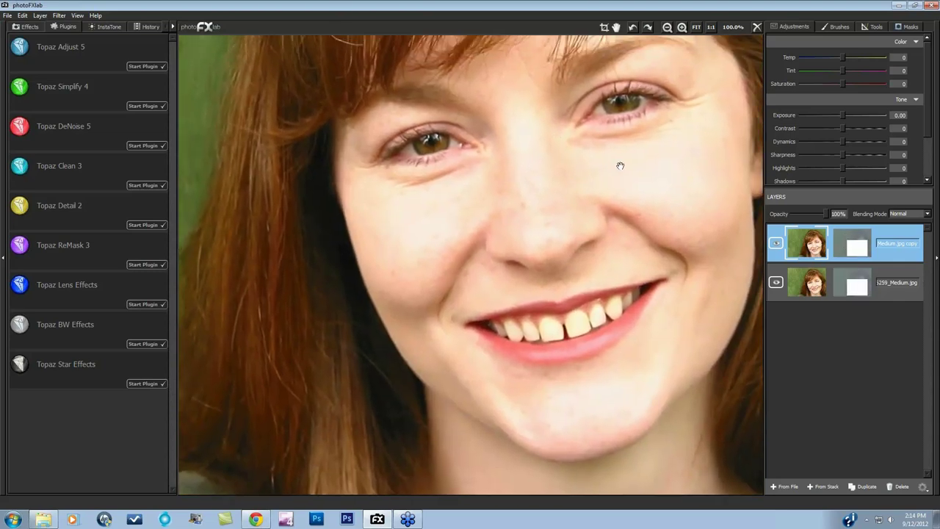
left_click(777, 243)
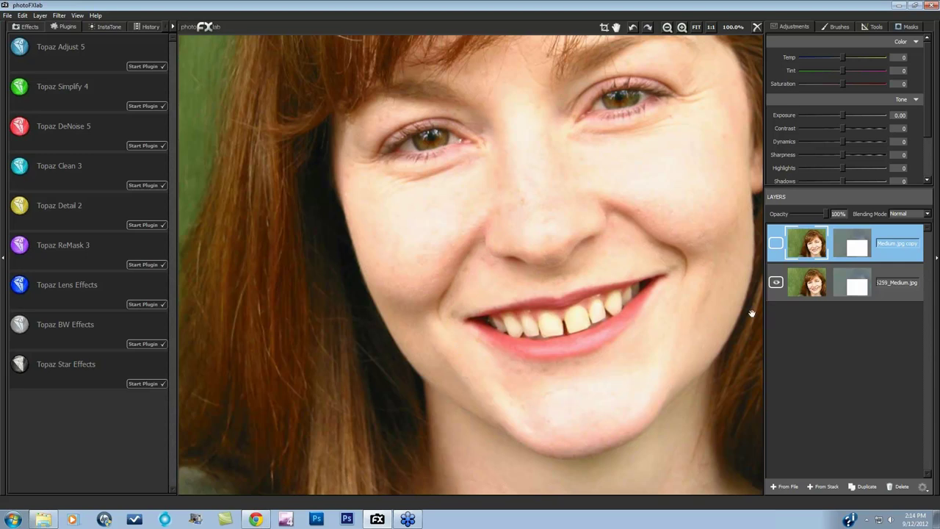
left_click(777, 243)
left_click_drag(683, 236, 664, 260)
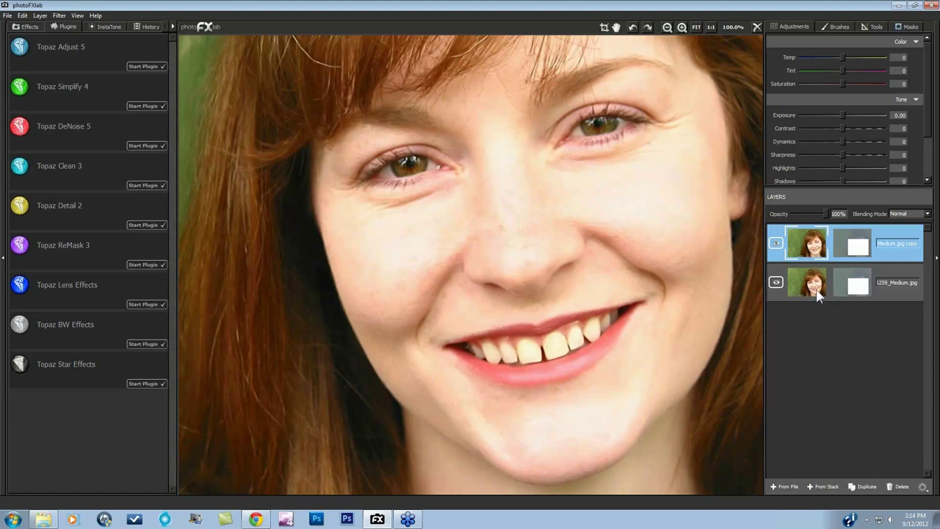
Create a Stamp layer from the stack and adjust its color with Temp 4, Saturation 8 and a near-neutral Tint
left_click(821, 484)
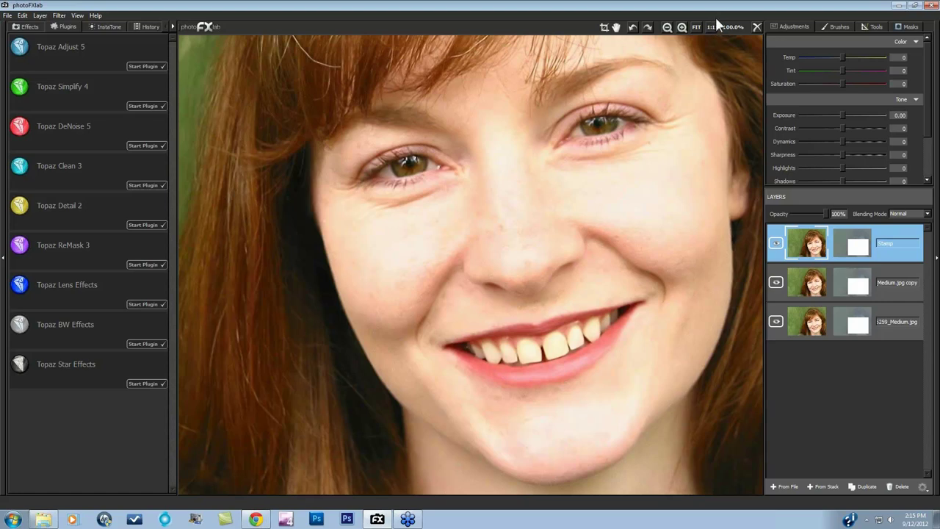
left_click(695, 27)
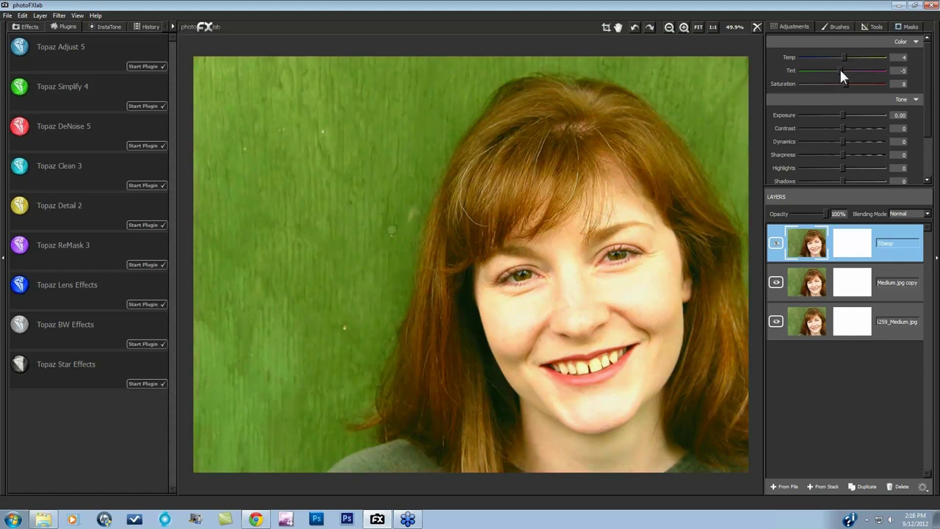
left_click_drag(841, 71, 843, 71)
left_click(776, 245)
Invert the Stamp layer's mask and set its brush to Brush Value 199, Hardness 0.23 and Flow 1.00
left_click(902, 28)
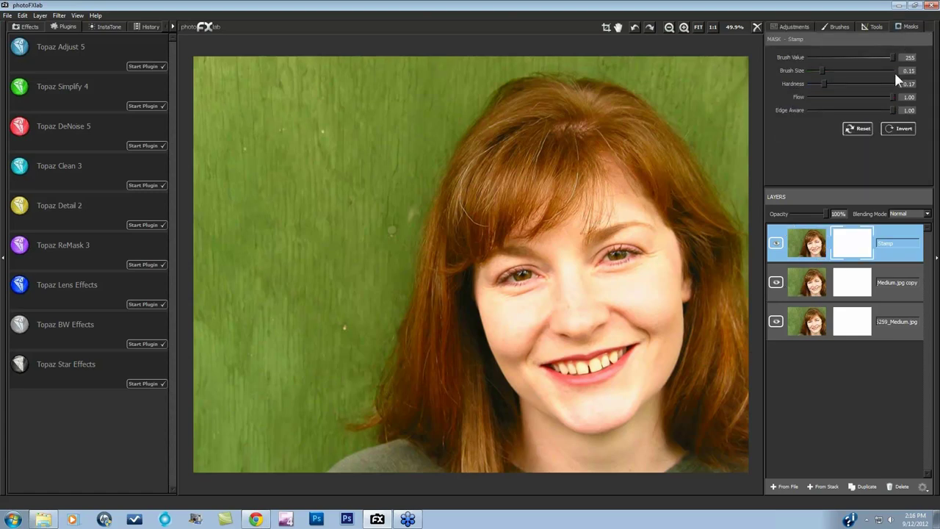
left_click(898, 128)
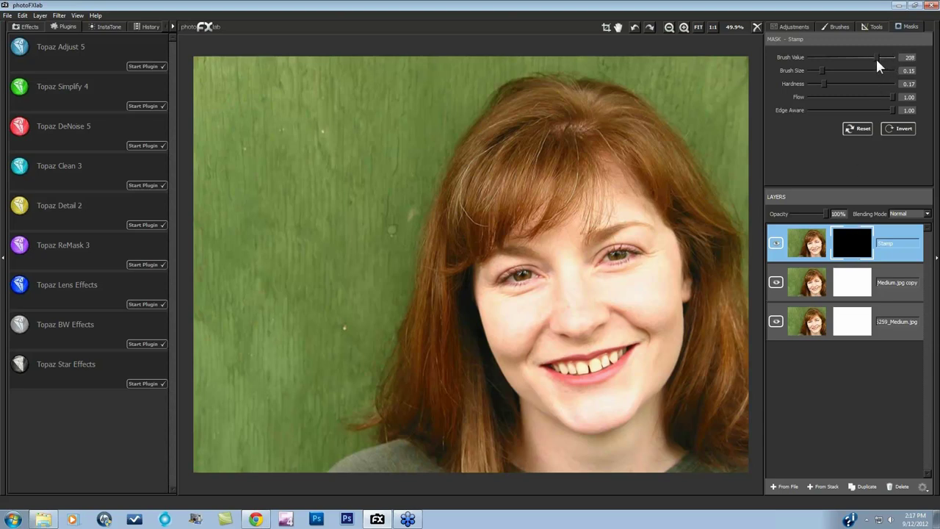
left_click_drag(874, 62, 873, 60)
mouse_move(822, 69)
left_mouse_down()
mouse_move(873, 83)
mouse_move(823, 88)
left_mouse_up()
left_click_drag(823, 84, 902, 84)
mouse_move(901, 84)
left_mouse_down()
mouse_move(815, 84)
mouse_move(837, 89)
mouse_move(828, 85)
left_mouse_up()
left_click_drag(845, 96, 834, 96)
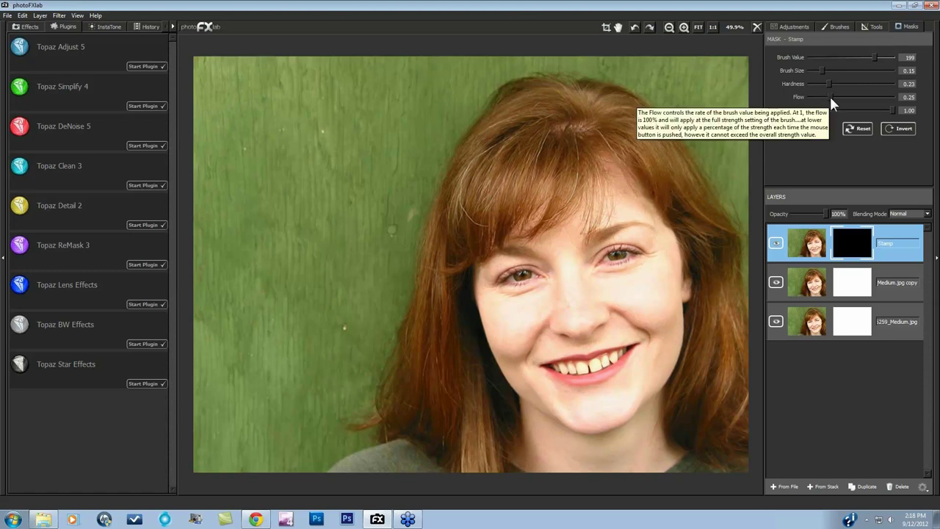
left_click_drag(830, 98, 880, 102)
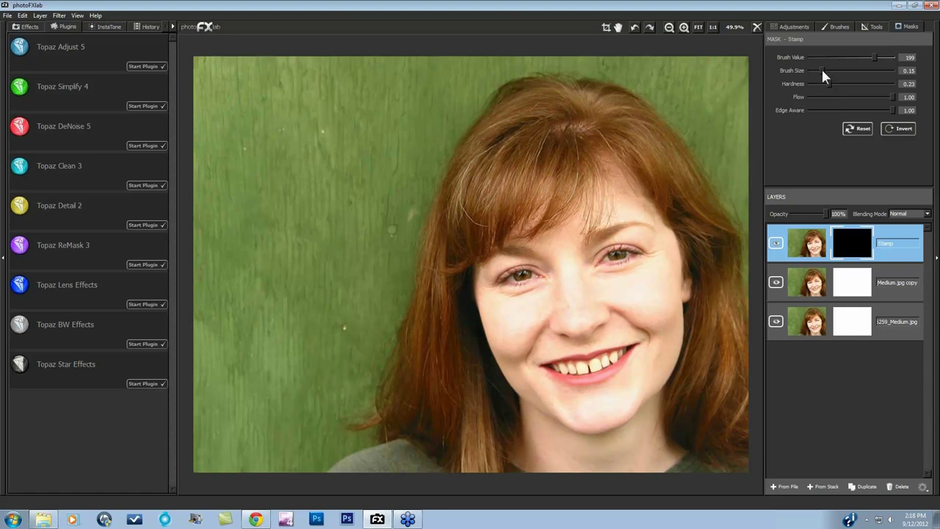
Enlarge the mask brush slightly, paint the color adjustment back over the face, and compare with the Stamp layer hidden
left_click_drag(821, 70, 829, 70)
mouse_move(565, 235)
left_mouse_down()
mouse_move(563, 270)
mouse_move(583, 313)
mouse_move(614, 275)
left_mouse_up()
mouse_move(659, 289)
left_mouse_down()
mouse_move(663, 267)
mouse_move(599, 306)
mouse_move(550, 315)
left_mouse_up()
left_click(775, 244)
left_click(776, 247)
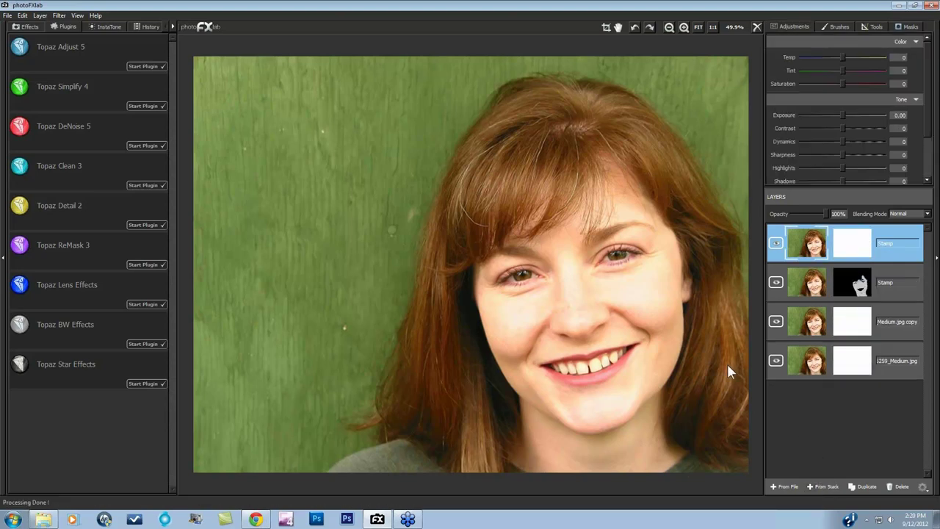
Start Topaz Adjust 5 on the new Stamp layer and preview presets in the Classic and Stylized Collections
left_click(143, 66)
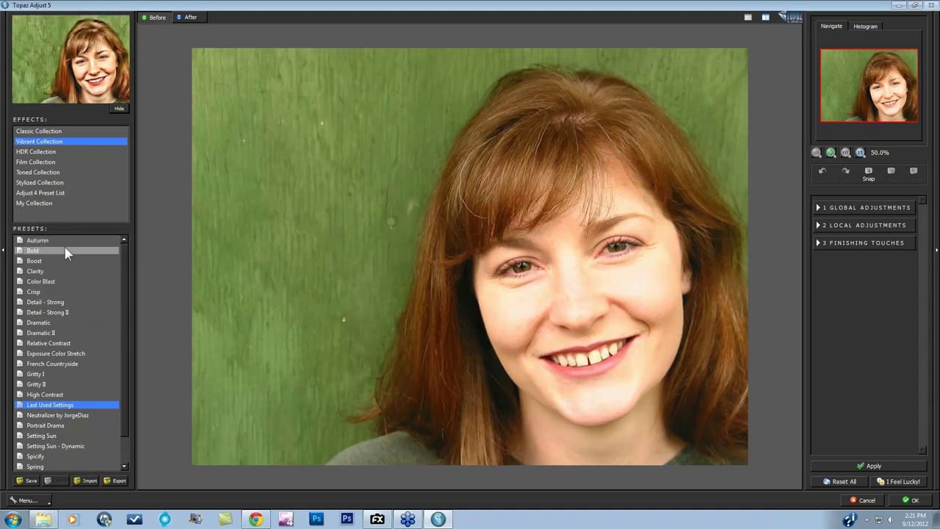
left_click(39, 132)
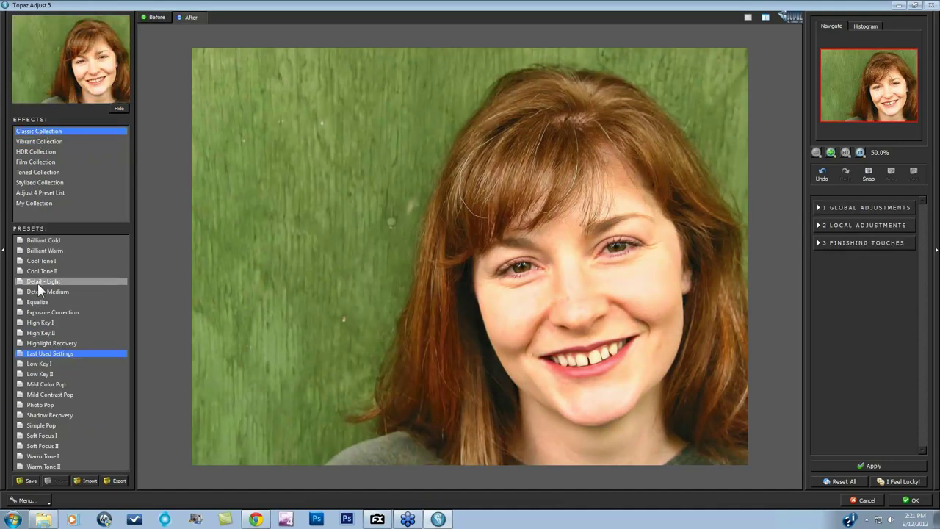
left_click(41, 183)
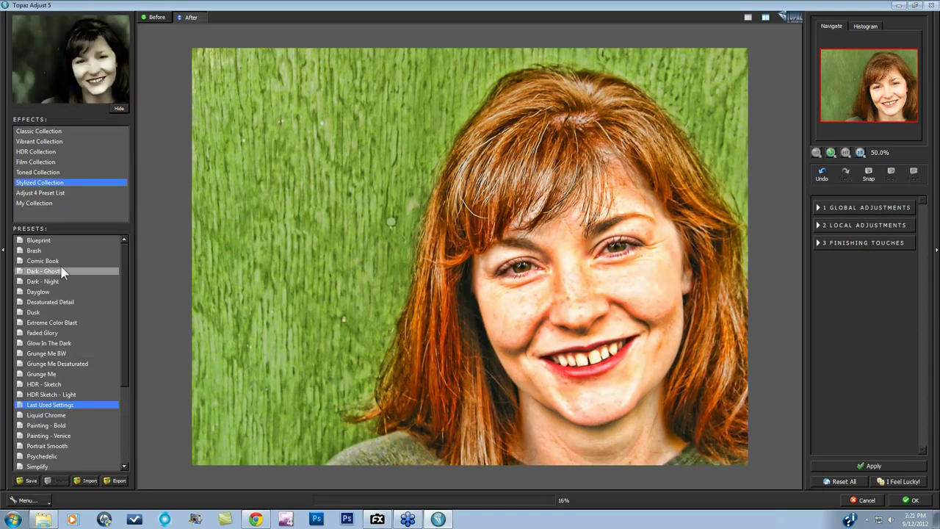
left_click(55, 133)
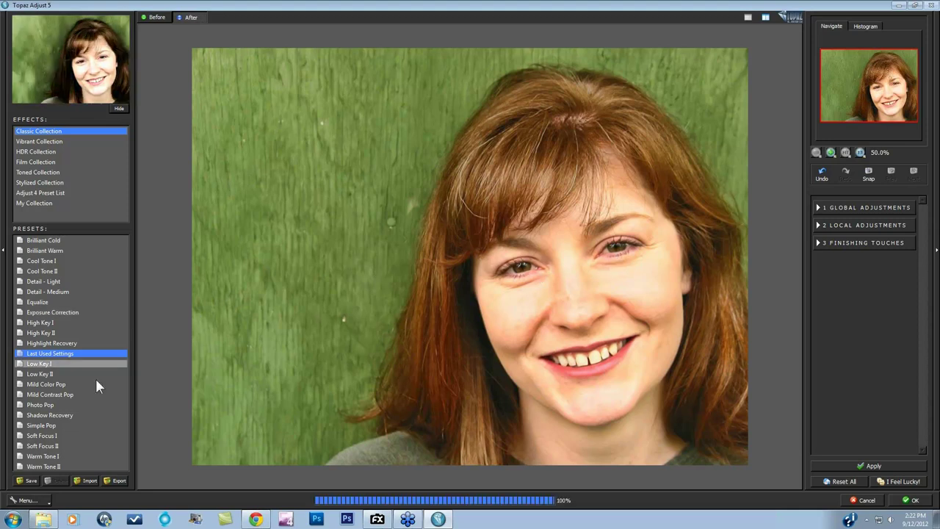
Try the Bold, Boost and Clarity presets of the Vibrant Collection and choose Boost
left_click(35, 142)
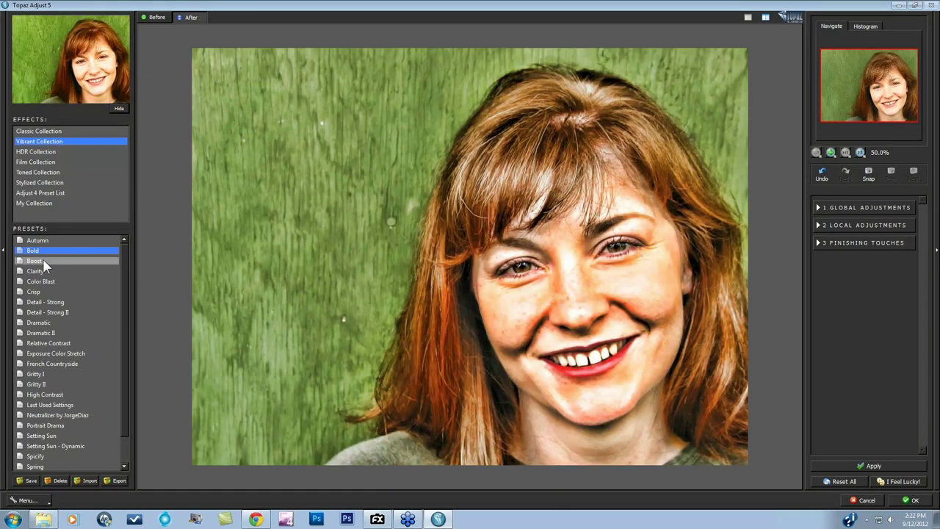
left_click(42, 263)
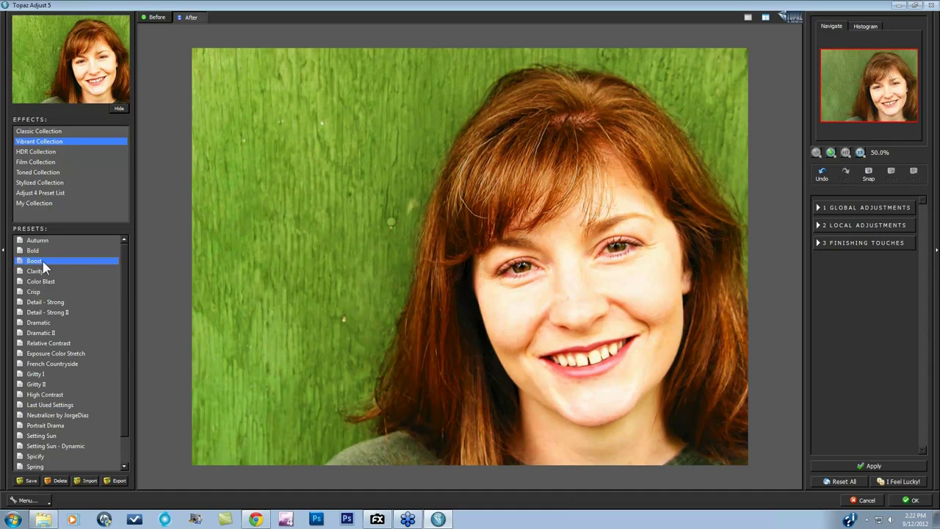
left_click(44, 270)
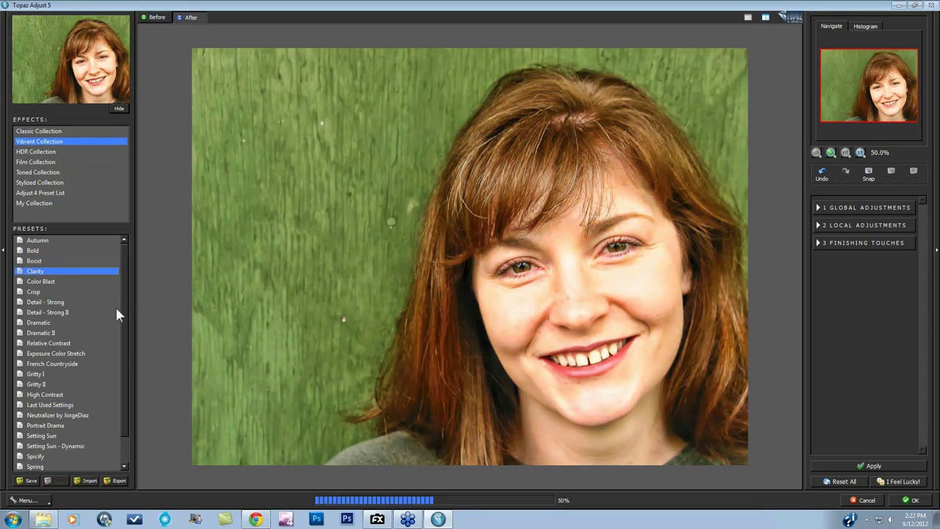
left_click(88, 261)
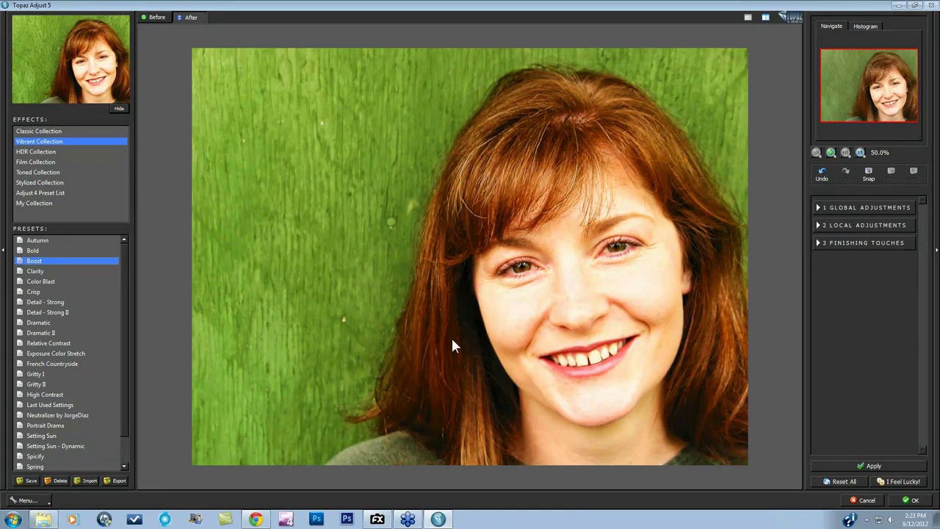
Compare the Boost effect with the original, examining the eyes and hair at 100%
left_click(537, 302)
left_click(860, 153)
left_click_drag(878, 91, 893, 85)
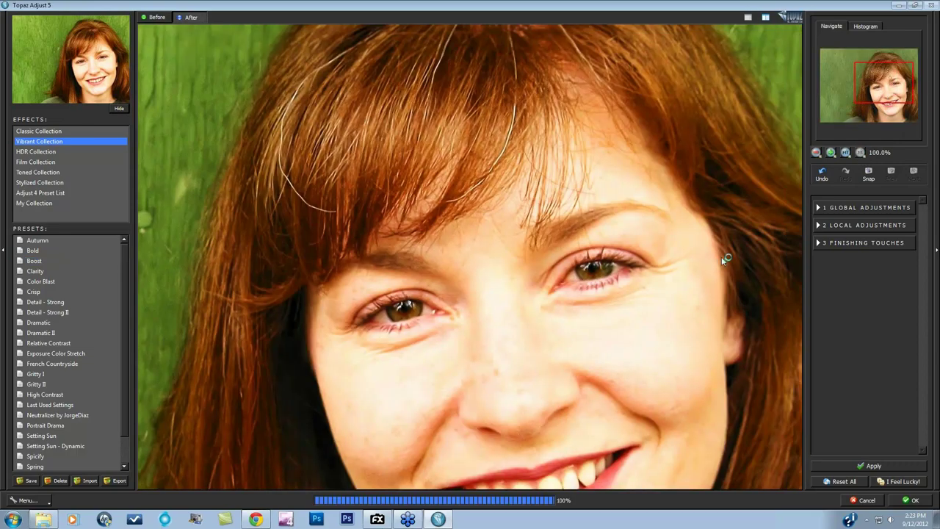
left_click(595, 320)
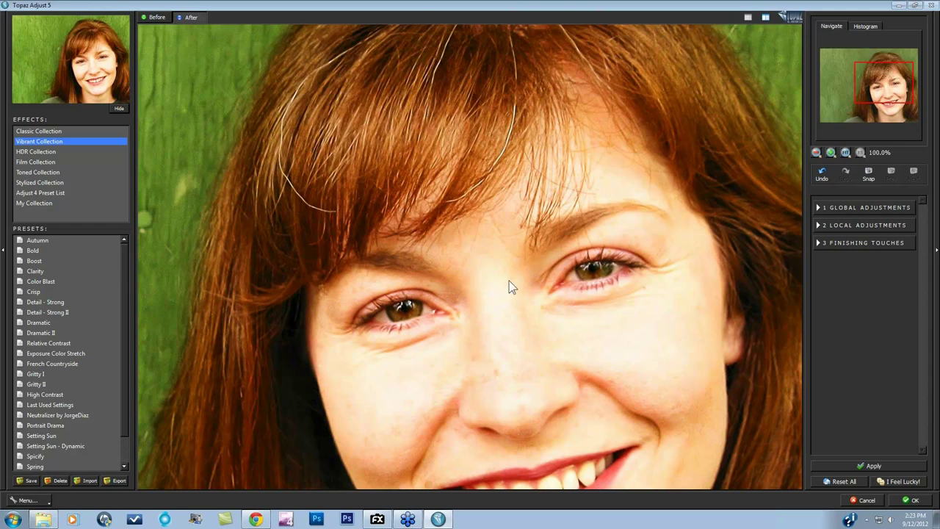
left_click(846, 152)
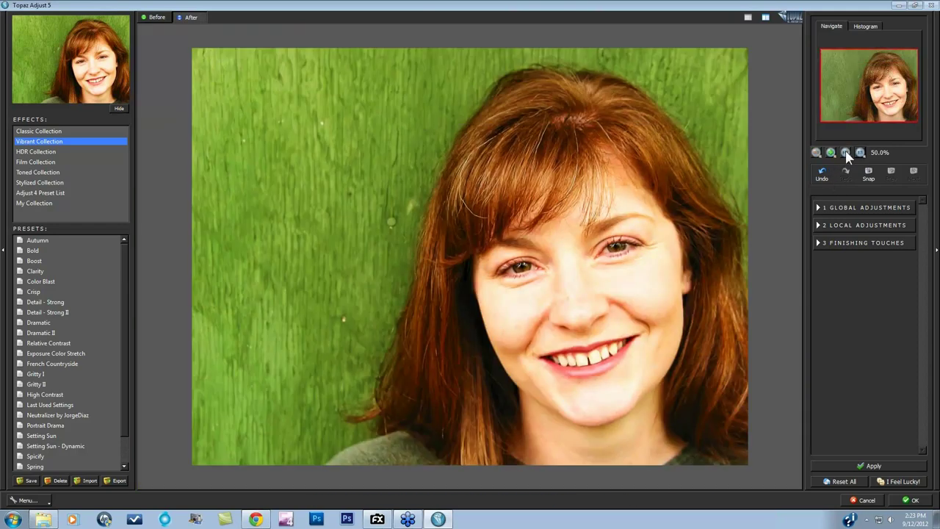
Open the local adjustments and choose Brush Out as the adjustment type
left_click(821, 227)
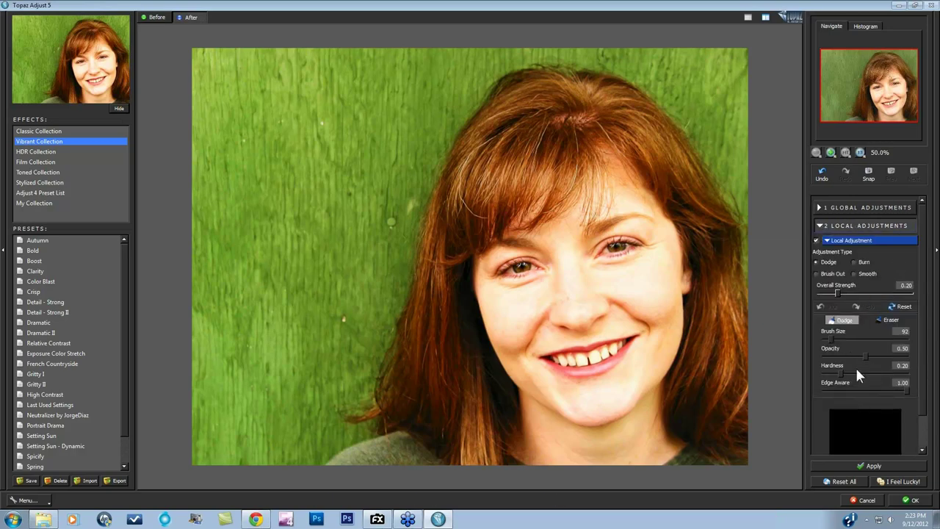
left_click(851, 323)
left_click(850, 321)
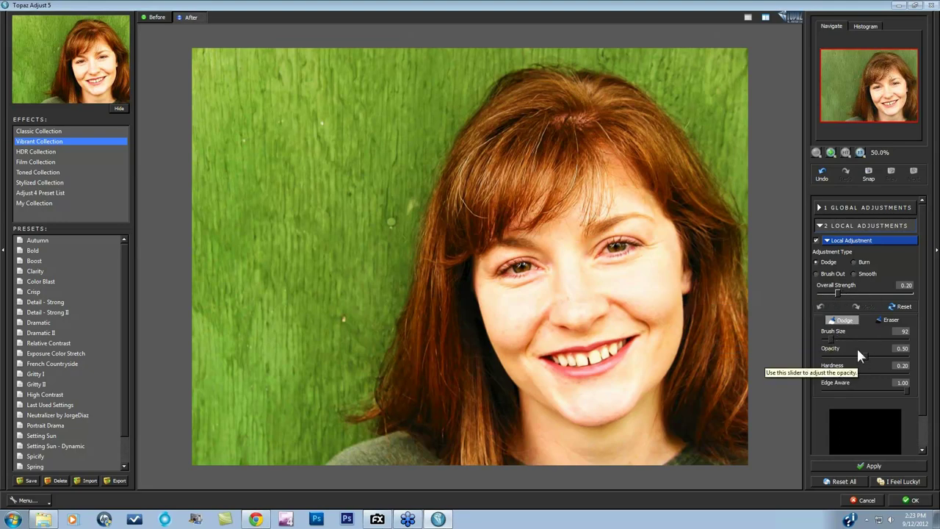
left_click(815, 273)
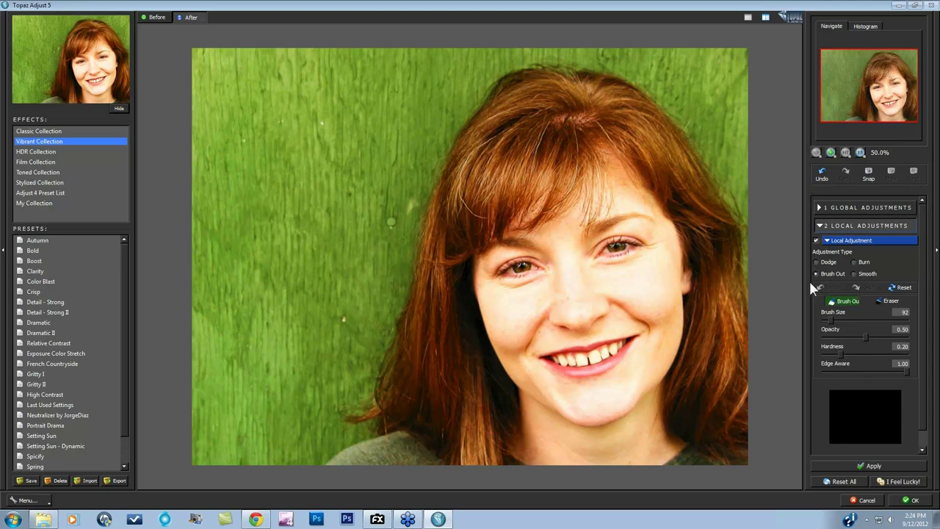
Brush the Boost effect out of the whole image with size 631, opacity 1.00, hardness 0.79 and edge aware 0.00
left_click(848, 304)
left_click_drag(831, 319, 828, 320)
left_click_drag(883, 340, 923, 345)
mouse_move(204, 80)
left_mouse_down()
mouse_move(714, 78)
mouse_move(755, 128)
mouse_move(596, 151)
mouse_move(231, 165)
mouse_move(247, 211)
mouse_move(735, 213)
mouse_move(745, 239)
mouse_move(198, 292)
mouse_move(313, 339)
mouse_move(726, 343)
mouse_move(732, 361)
mouse_move(484, 363)
mouse_move(203, 385)
mouse_move(173, 441)
mouse_move(467, 448)
left_mouse_up()
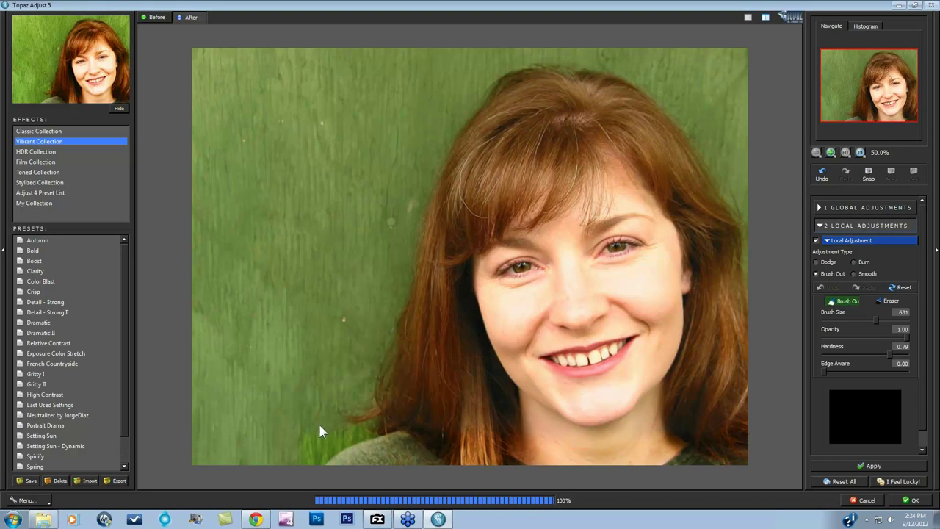
mouse_move(320, 430)
left_mouse_down()
mouse_move(263, 430)
mouse_move(336, 439)
mouse_move(315, 442)
mouse_move(756, 425)
left_mouse_up()
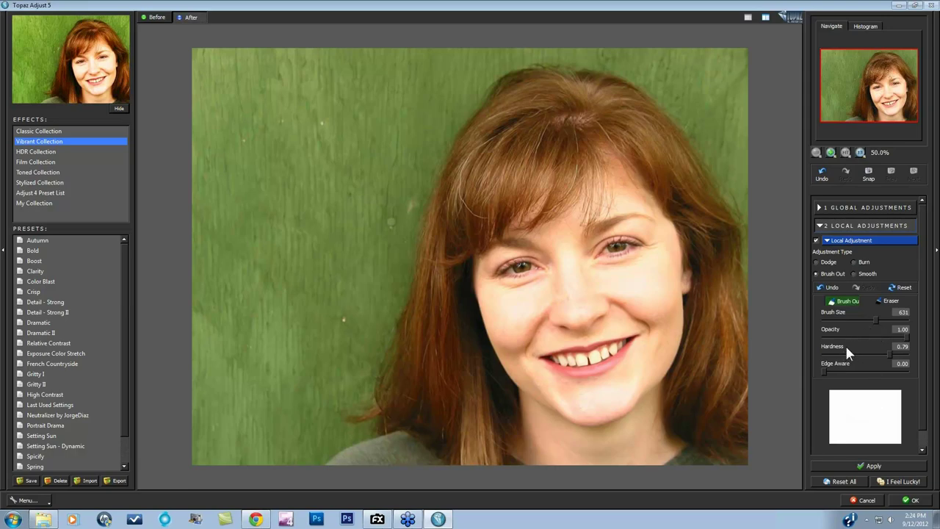
Restore the Boost effect on both irises at 100% zoom using the Eraser with brush size 33 and hardness 0.02
left_click(859, 152)
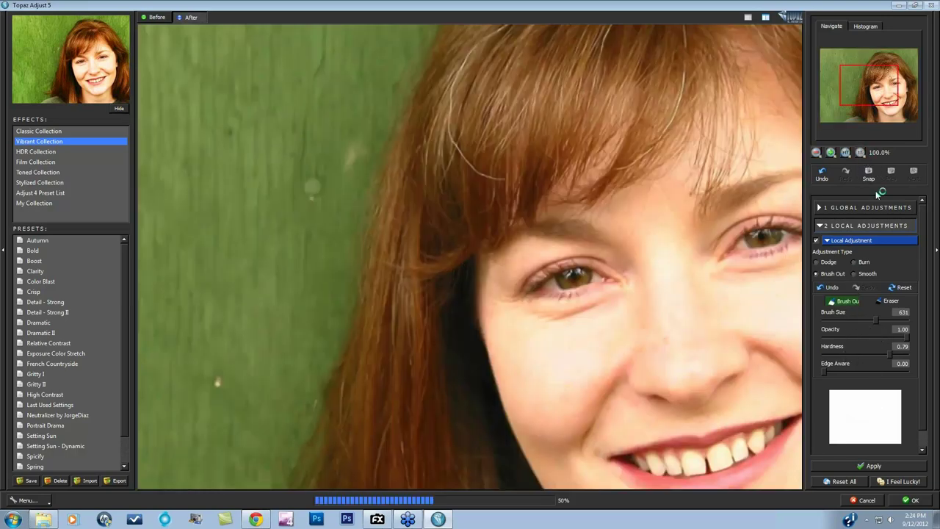
left_click_drag(884, 93, 896, 94)
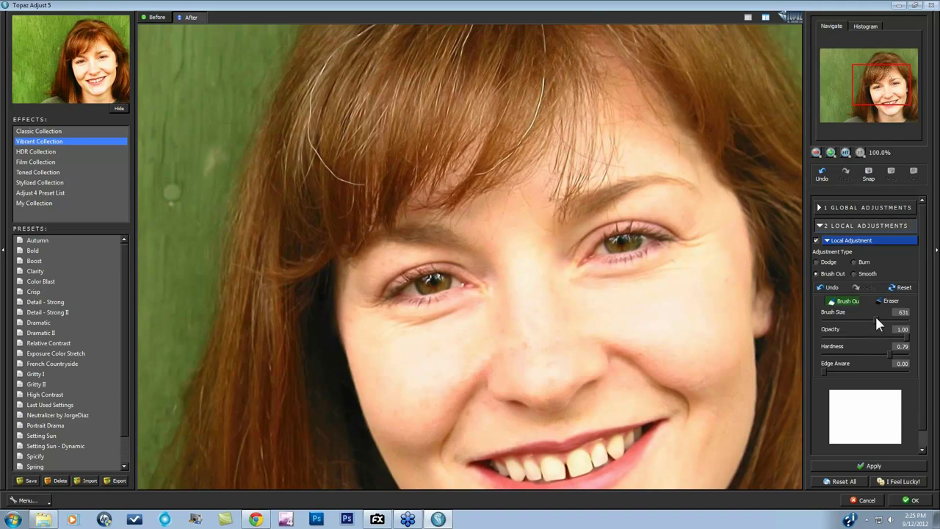
left_click(839, 301)
left_click(889, 300)
left_click_drag(843, 321, 826, 323)
left_click_drag(889, 354, 826, 354)
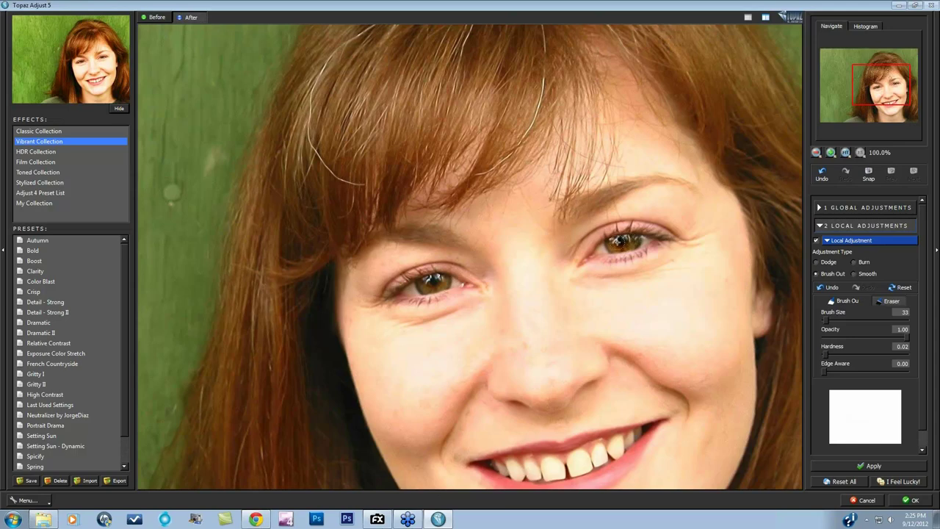
left_click(622, 242)
left_click_drag(417, 285, 441, 283)
left_click(189, 18)
Enable Transparency in the finishing touches and set the Overall Transparency to 0.20
scroll(925, 312, "down", 1)
left_click(820, 446)
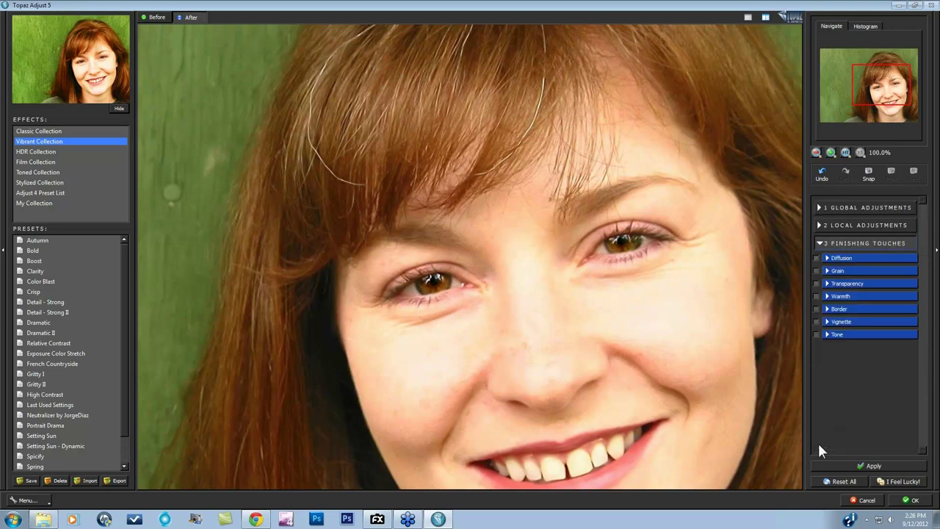
left_click(816, 284)
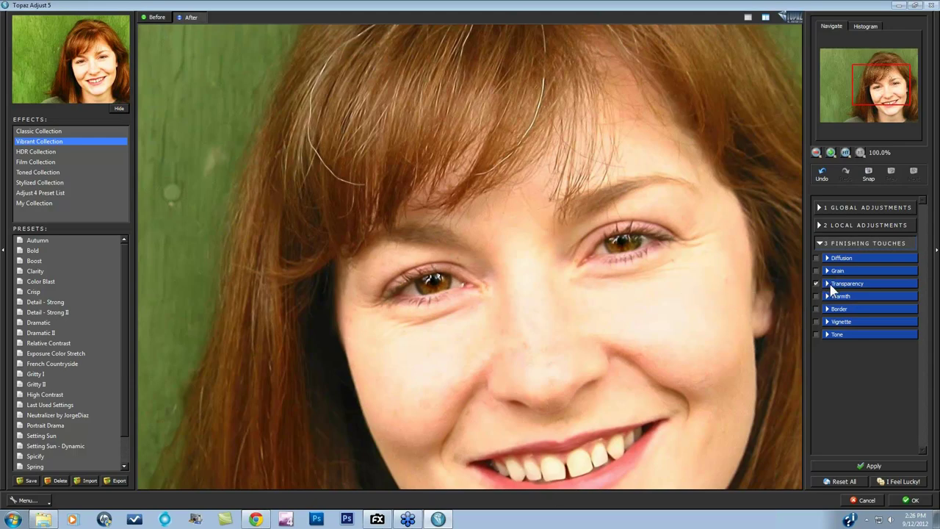
left_click(828, 284)
mouse_move(821, 317)
left_mouse_down()
mouse_move(914, 316)
mouse_move(818, 315)
mouse_move(839, 320)
left_mouse_up()
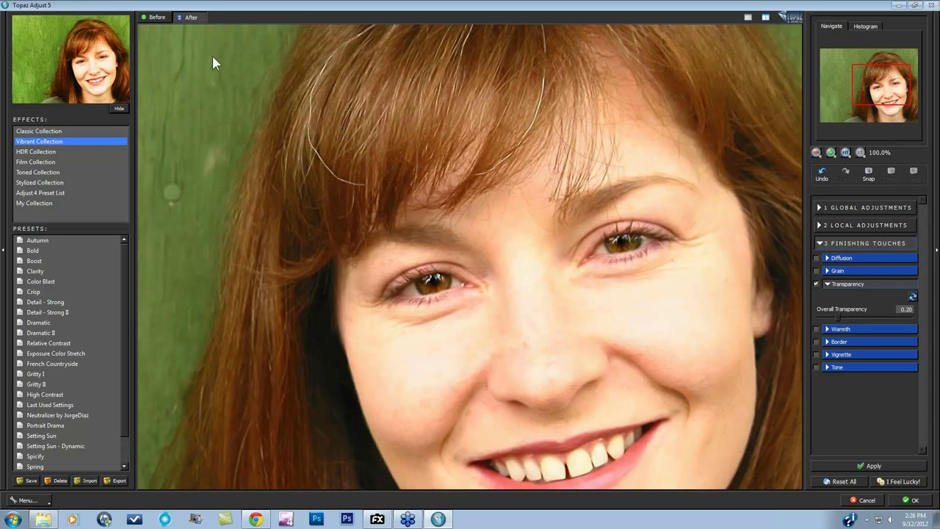
Compare the portrait before and after the eye enhancement and accept the Topaz Adjust 5 effect
left_click(158, 22)
left_click(192, 18)
left_click(913, 502)
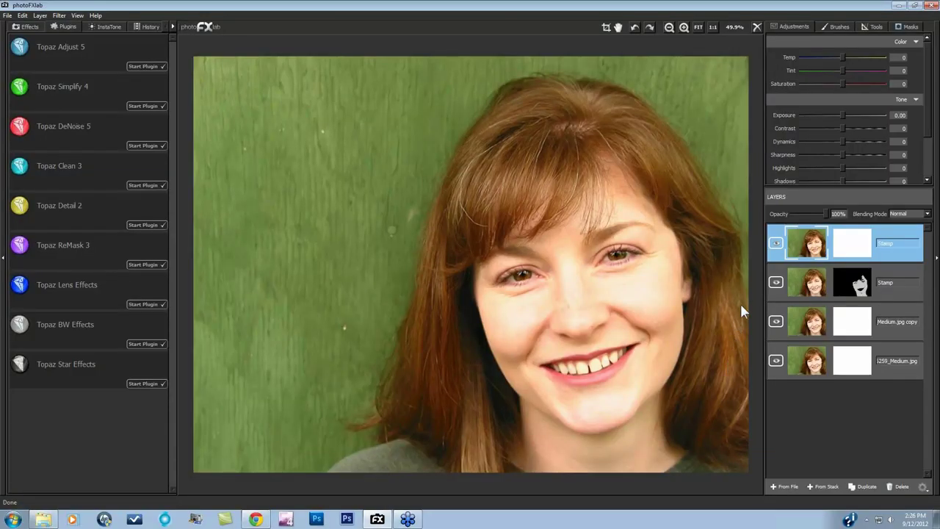
Hide the masked Stamp layer and the Medium.jpg copy layer, and toggle the uppermost Stamp layer to compare the retouch with the original
left_click(775, 282)
left_click(775, 320)
left_click(777, 244)
left_click(775, 243)
left_click(8, 15)
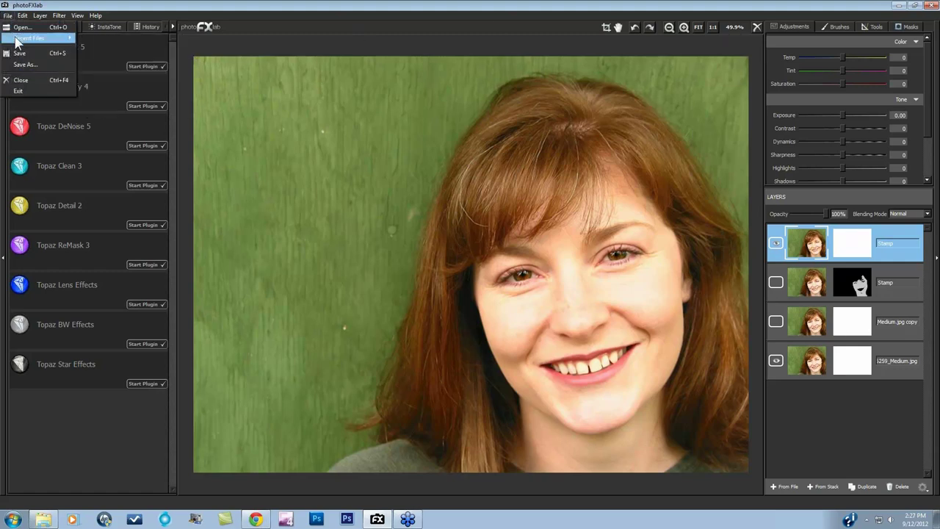
left_click(17, 27)
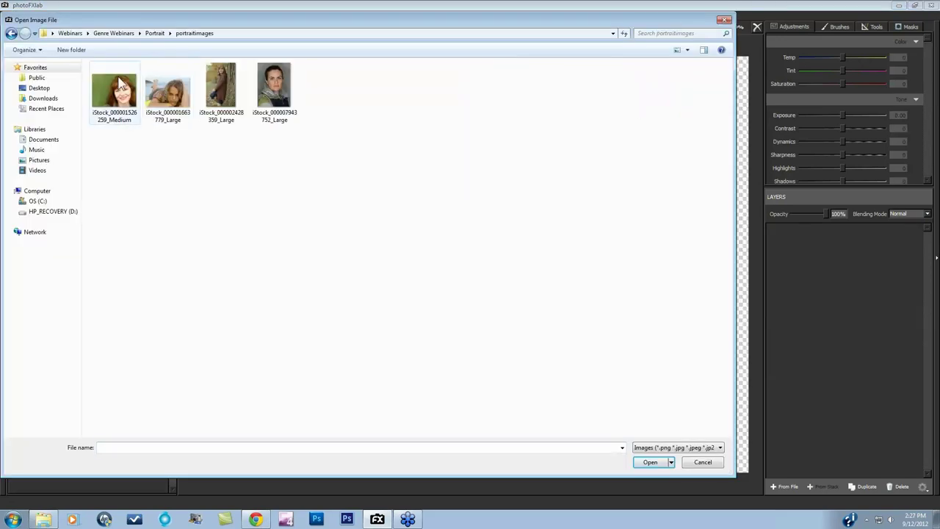
left_click(224, 81)
left_click(650, 462)
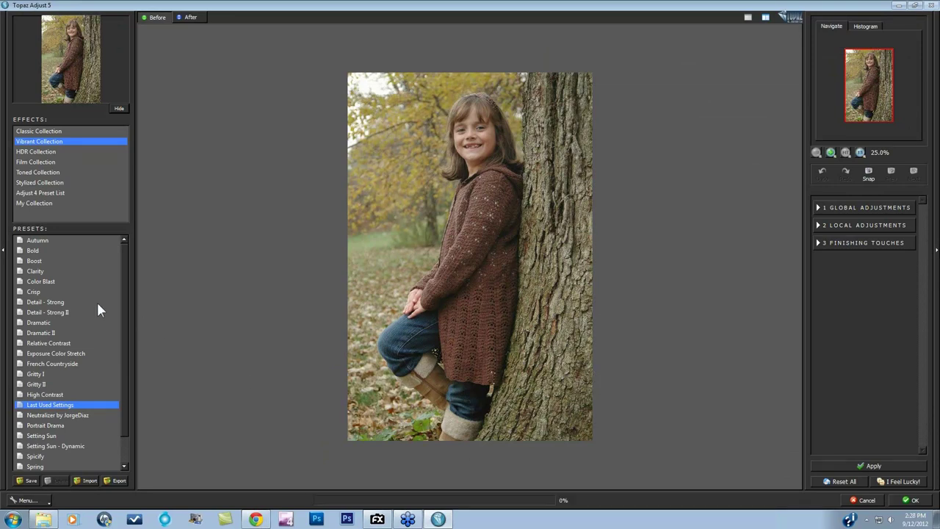
Try the Autumn and Bold presets, apply the Boost preset from the Vibrant Collection, and compare it with the original photo
left_click(58, 240)
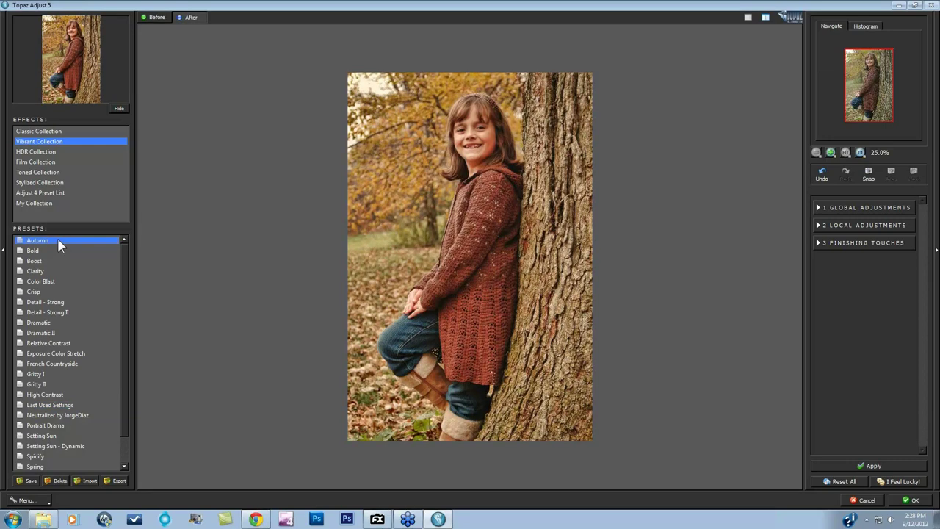
left_click(51, 251)
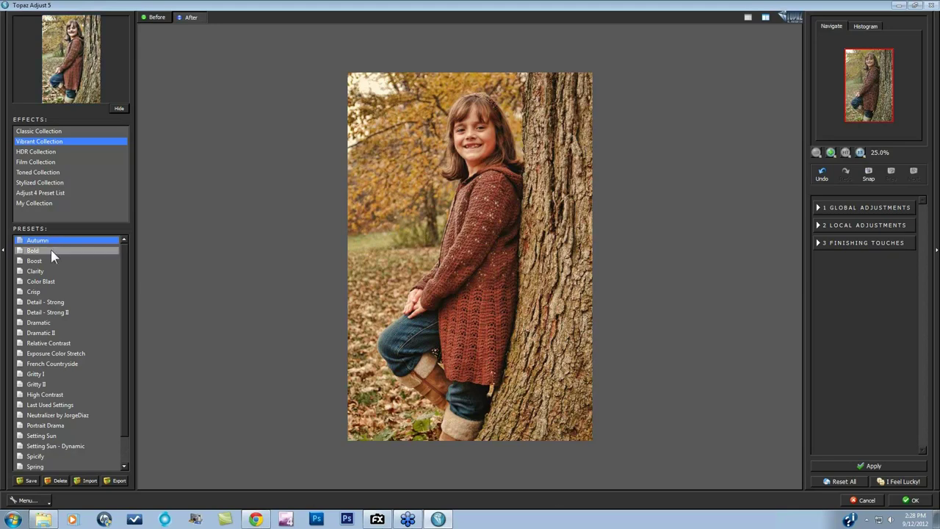
left_click(51, 260)
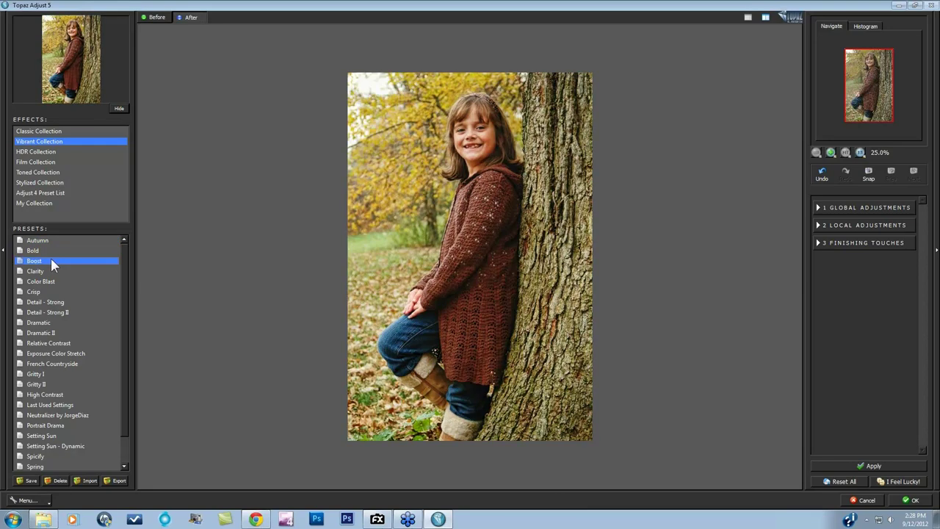
left_click(294, 312)
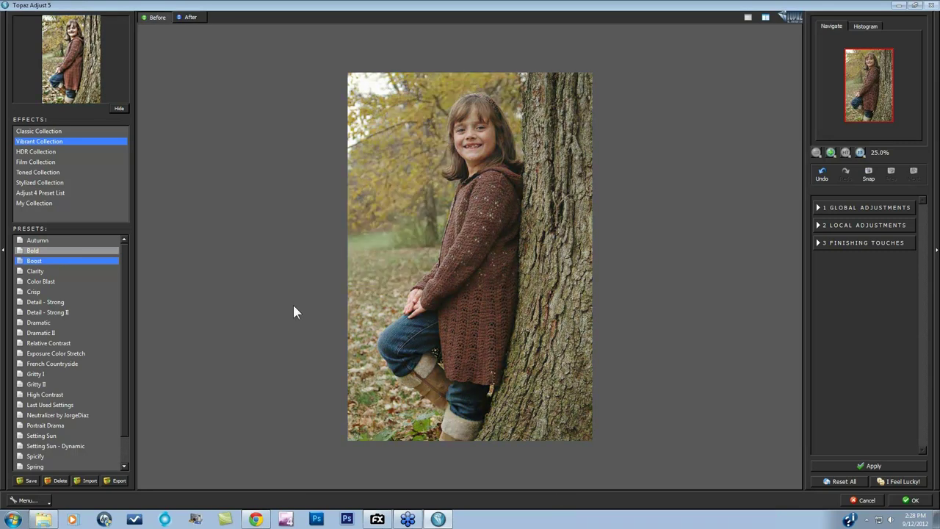
left_click(294, 312)
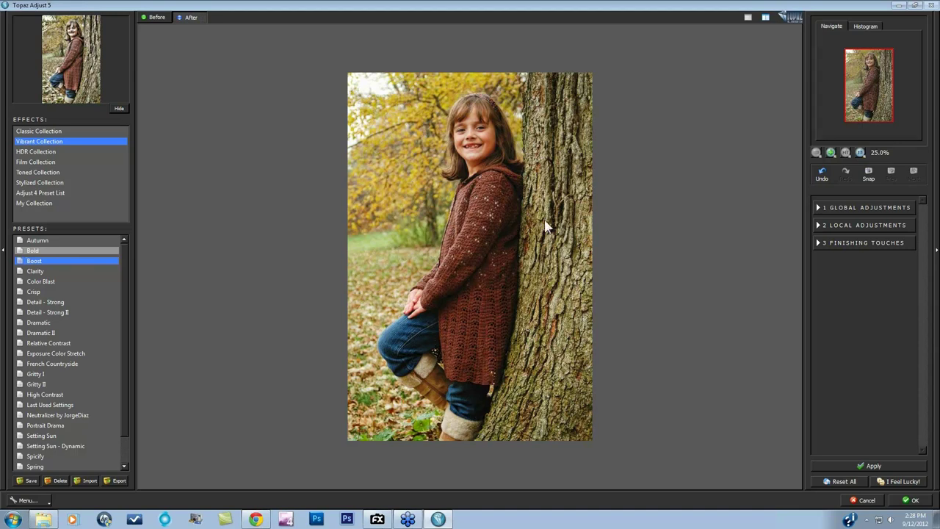
left_click(540, 390)
Set up a Smooth local adjustment for the girl's face at 100% zoom with brush size 110, opacity 0.30, hardness 0.12 and edge aware 1.00
left_click(862, 153)
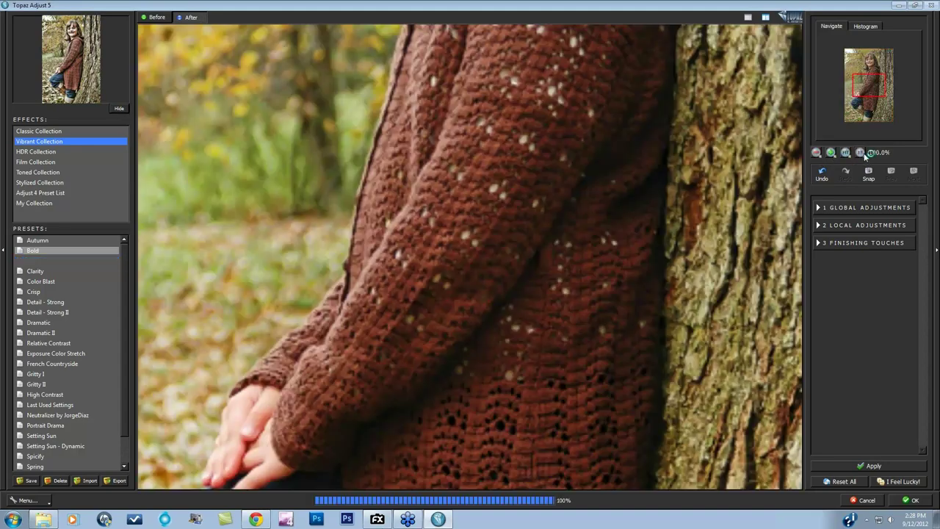
left_click_drag(870, 82, 876, 67)
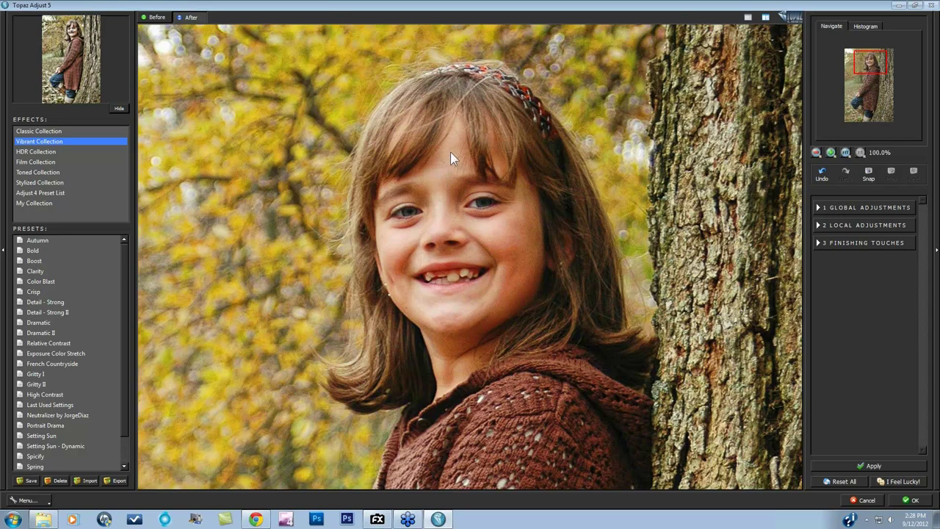
left_click(415, 253)
left_click(819, 227)
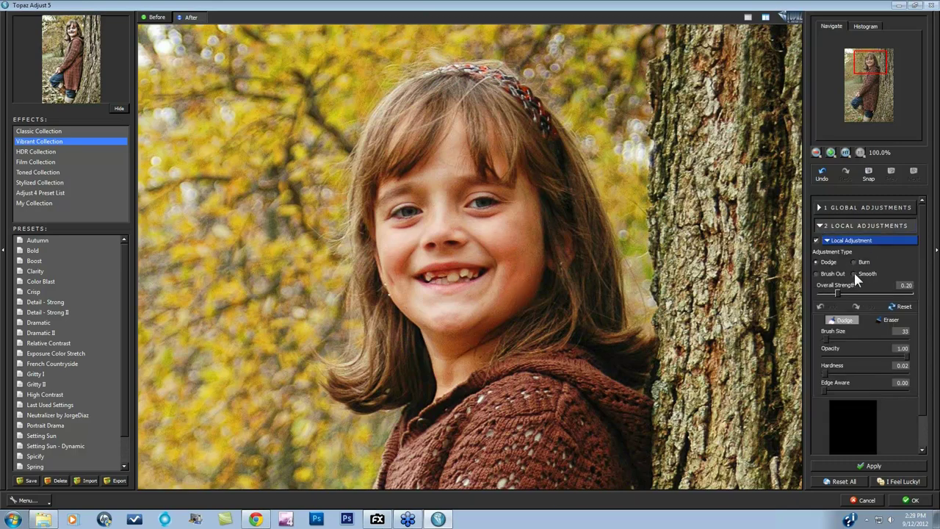
left_click(853, 273)
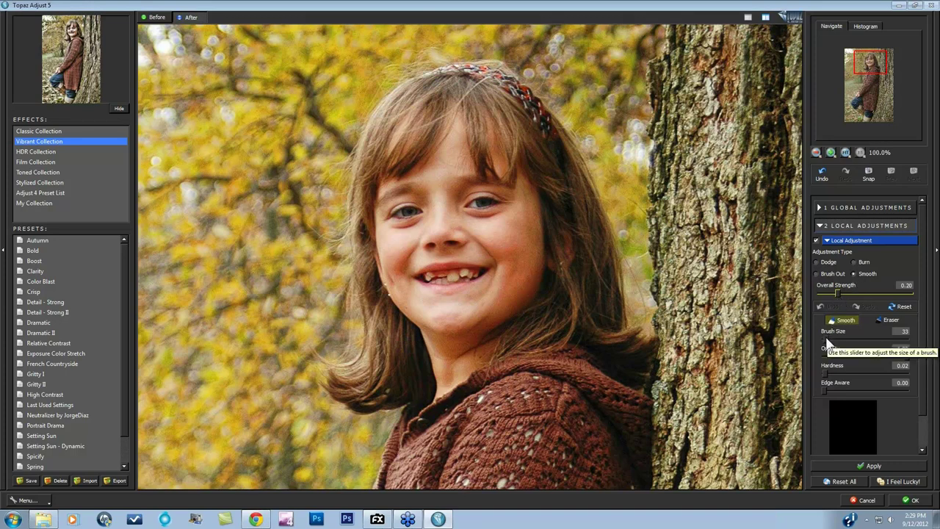
left_click_drag(826, 340, 831, 341)
left_click_drag(831, 339, 833, 339)
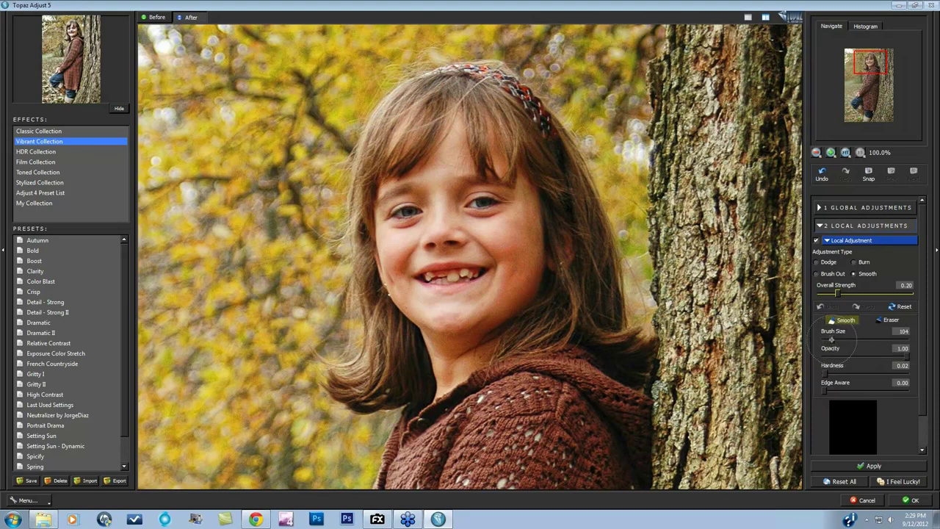
left_click_drag(905, 358, 850, 359)
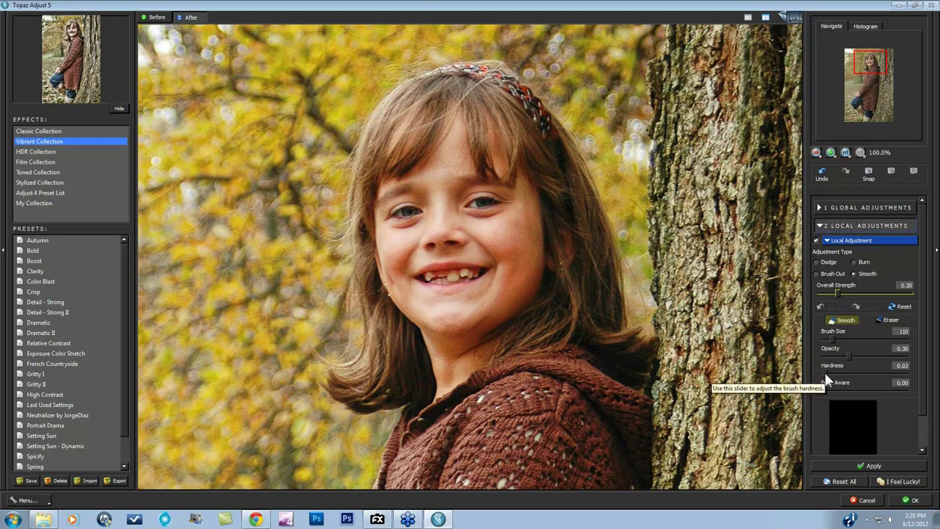
mouse_move(825, 374)
left_mouse_down()
mouse_move(872, 388)
mouse_move(919, 387)
left_mouse_up()
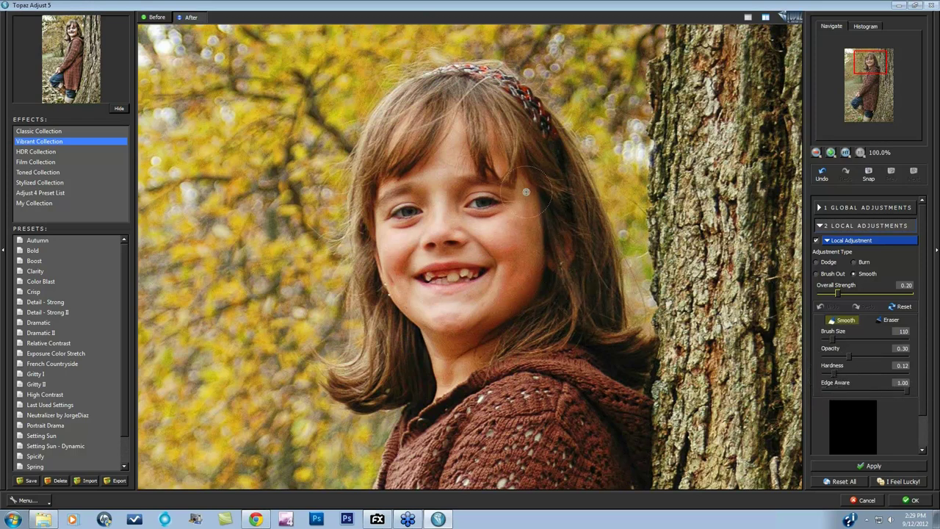
Brush the smoothing over the skin of the girl's face, raising the brush opacity to 0.50 after the first strokes
mouse_move(526, 192)
left_mouse_down()
mouse_move(543, 213)
mouse_move(543, 253)
mouse_move(533, 273)
mouse_move(542, 220)
mouse_move(536, 283)
mouse_move(505, 322)
mouse_move(509, 305)
left_mouse_up()
left_click_drag(864, 355, 862, 356)
mouse_move(535, 243)
left_mouse_down()
mouse_move(521, 291)
mouse_move(532, 275)
mouse_move(520, 293)
mouse_move(464, 328)
mouse_move(509, 310)
mouse_move(466, 325)
mouse_move(436, 320)
mouse_move(478, 320)
mouse_move(440, 333)
mouse_move(444, 357)
mouse_move(461, 346)
mouse_move(461, 357)
mouse_move(467, 346)
mouse_move(467, 362)
mouse_move(454, 336)
mouse_move(397, 298)
mouse_move(391, 260)
mouse_move(391, 283)
mouse_move(409, 255)
mouse_move(405, 265)
mouse_move(514, 249)
mouse_move(507, 263)
mouse_move(521, 258)
mouse_move(513, 277)
mouse_move(487, 296)
mouse_move(520, 266)
mouse_move(449, 304)
mouse_move(416, 295)
mouse_move(447, 311)
mouse_move(485, 303)
mouse_move(450, 321)
mouse_move(429, 313)
mouse_move(472, 316)
mouse_move(405, 297)
mouse_move(414, 310)
mouse_move(402, 299)
mouse_move(406, 314)
mouse_move(402, 306)
mouse_move(453, 319)
mouse_move(531, 294)
mouse_move(503, 314)
mouse_move(548, 220)
mouse_move(525, 187)
mouse_move(543, 213)
mouse_move(478, 220)
mouse_move(456, 210)
mouse_move(464, 193)
mouse_move(496, 192)
mouse_move(455, 199)
mouse_move(451, 148)
mouse_move(434, 169)
mouse_move(373, 184)
mouse_move(427, 180)
mouse_move(423, 197)
mouse_move(375, 213)
mouse_move(369, 246)
mouse_move(422, 226)
mouse_move(401, 242)
mouse_move(401, 276)
mouse_move(406, 260)
mouse_move(483, 241)
mouse_move(431, 246)
mouse_move(433, 256)
mouse_move(483, 245)
mouse_move(433, 204)
mouse_move(446, 184)
mouse_move(468, 231)
mouse_move(463, 221)
mouse_move(505, 219)
mouse_move(523, 266)
mouse_move(405, 262)
mouse_move(475, 249)
mouse_move(400, 268)
mouse_move(408, 268)
mouse_move(414, 227)
left_mouse_up()
mouse_move(440, 187)
left_mouse_down()
mouse_move(448, 159)
mouse_move(433, 198)
left_mouse_up()
mouse_move(507, 196)
left_mouse_down()
mouse_move(479, 189)
mouse_move(465, 198)
mouse_move(519, 200)
mouse_move(507, 214)
mouse_move(523, 195)
mouse_move(538, 283)
mouse_move(479, 324)
mouse_move(431, 329)
mouse_move(450, 326)
mouse_move(446, 353)
mouse_move(470, 342)
mouse_move(465, 360)
mouse_move(384, 267)
mouse_move(409, 254)
mouse_move(404, 270)
mouse_move(472, 253)
mouse_move(419, 248)
mouse_move(423, 232)
mouse_move(387, 230)
mouse_move(385, 209)
mouse_move(423, 193)
left_mouse_up()
Open the global adjustments, compare the whole photo with its original, and apply the Topaz Adjust 5 edits to it
left_click(846, 153)
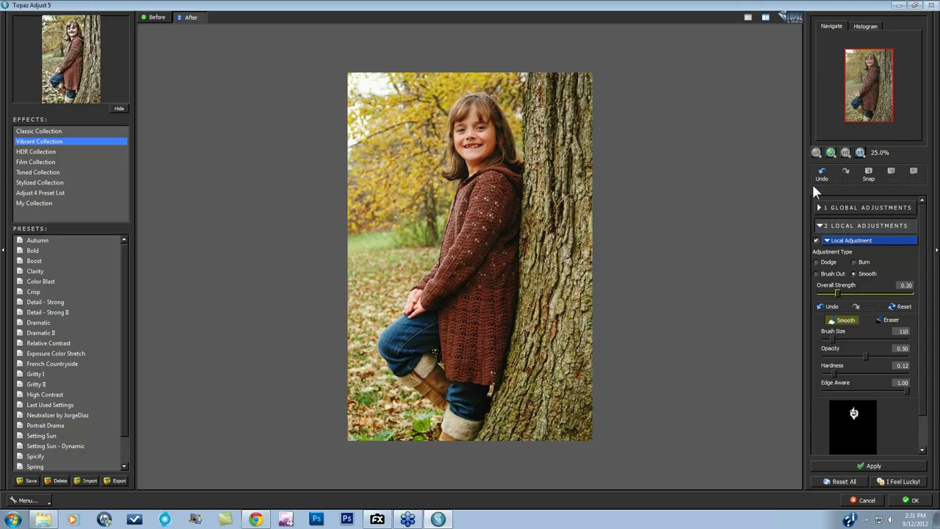
left_click(859, 208)
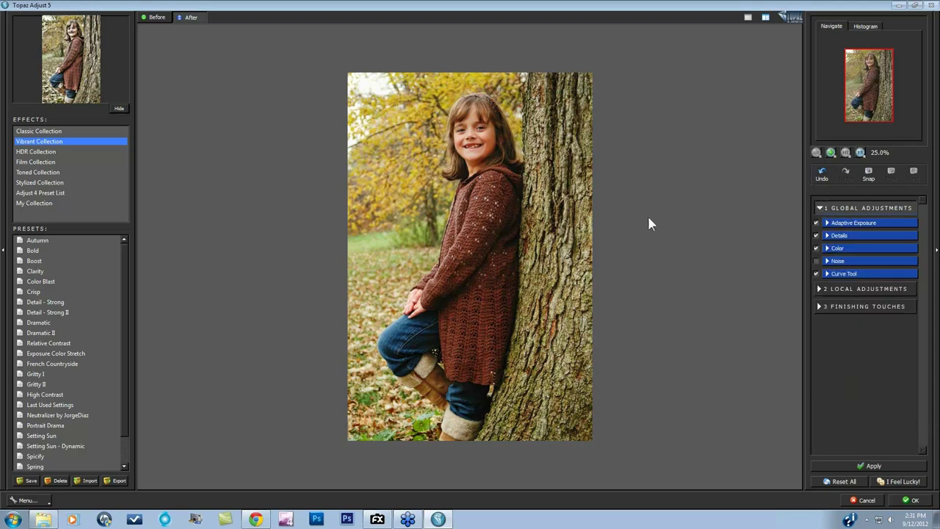
key("ctrl+b")
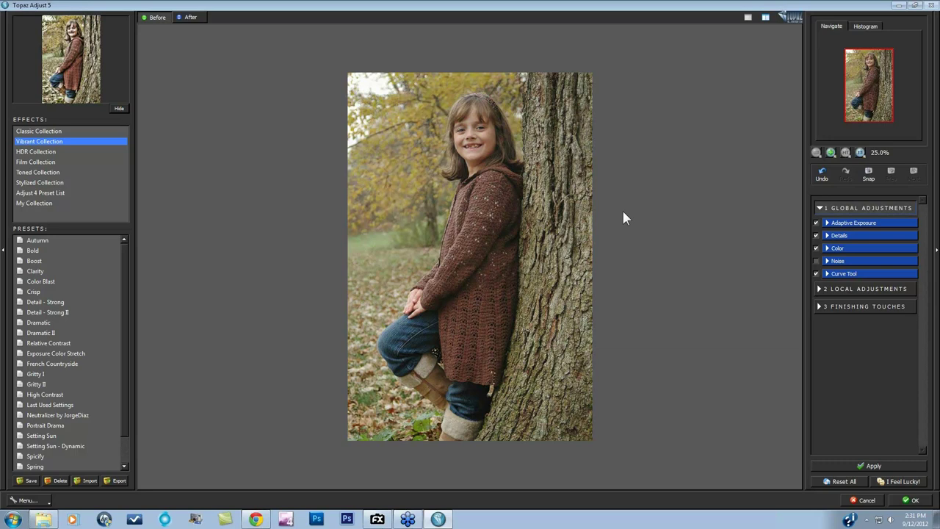
key("ctrl+b")
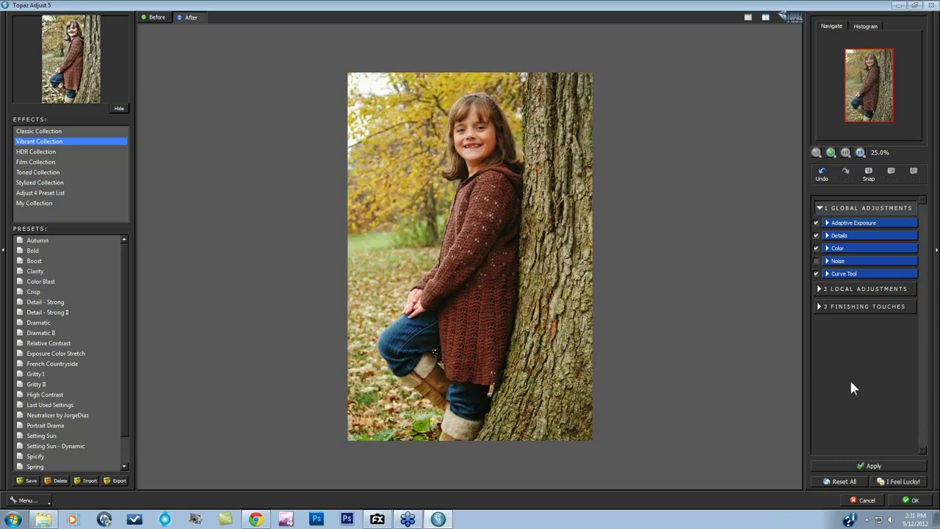
left_click(854, 463)
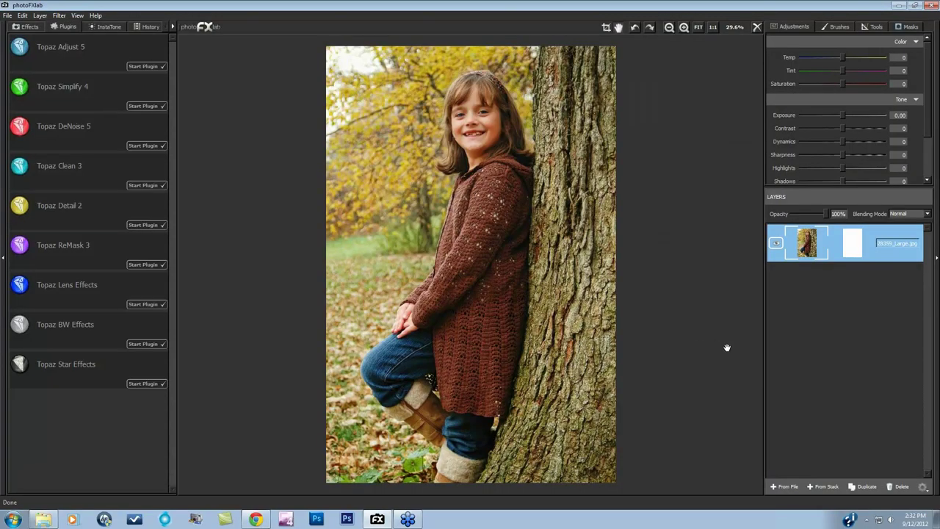
Open the recent project portrait1.pfxl without saving the changes to the current photo
left_click(7, 15)
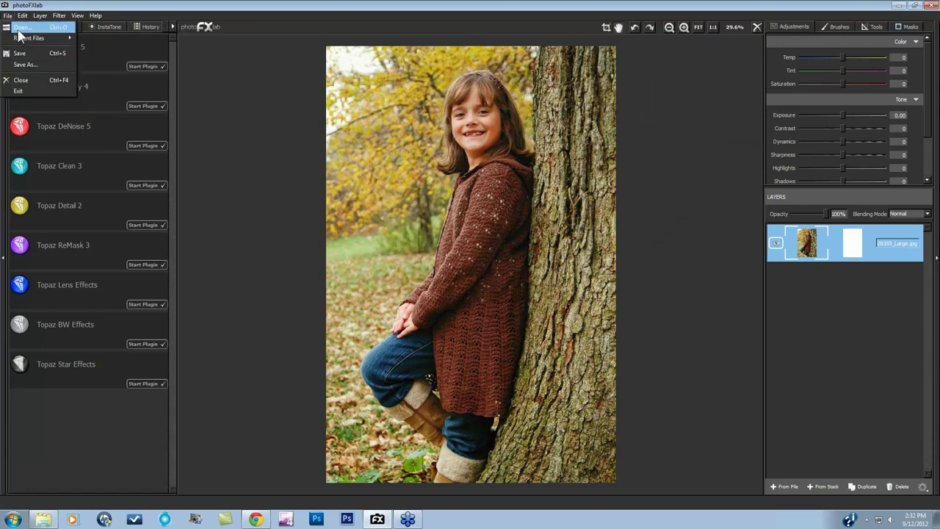
mouse_move(26, 38)
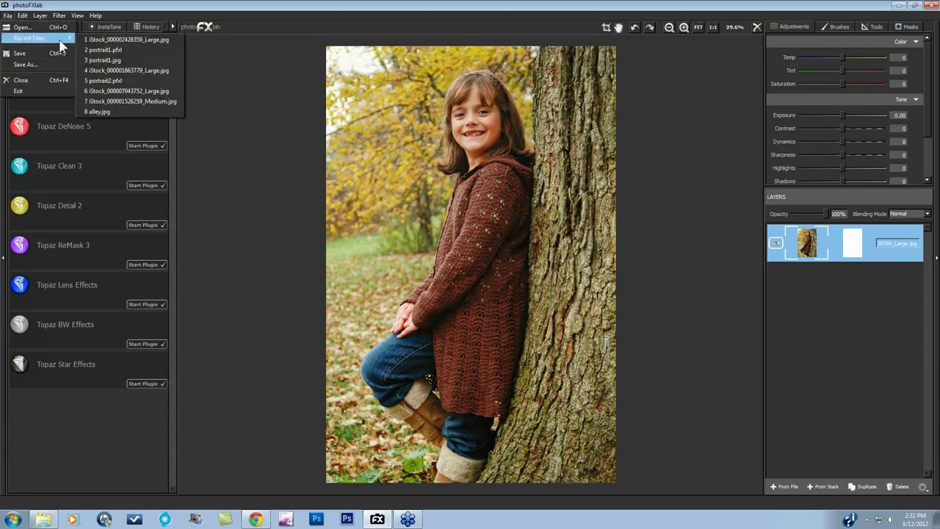
left_click(105, 49)
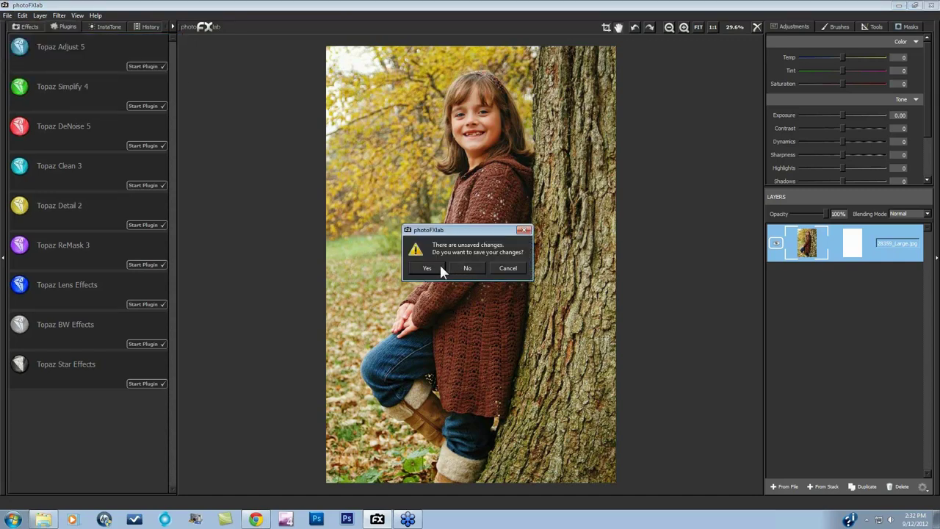
left_click(467, 269)
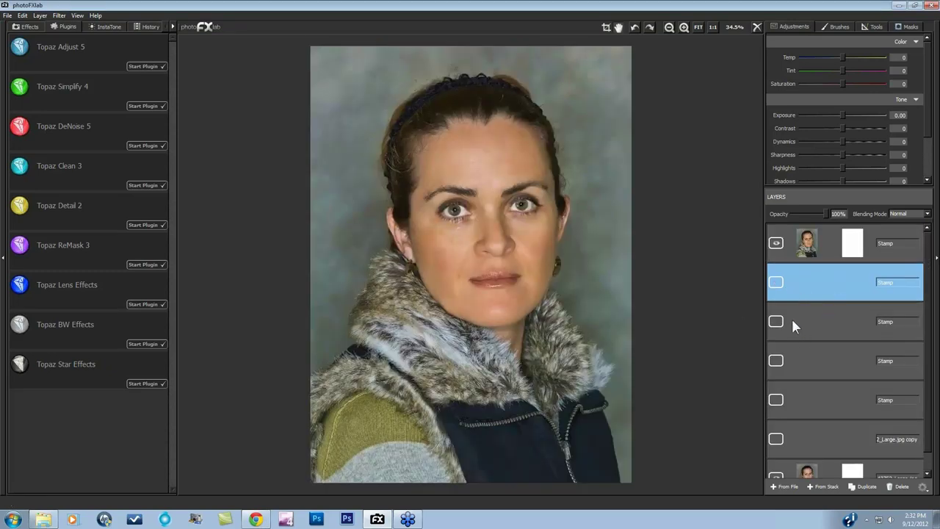
Show the five hidden layers between the uppermost Stamp layer and the original image to review the retouching stages
left_click(775, 282)
left_click(776, 321)
left_click(776, 360)
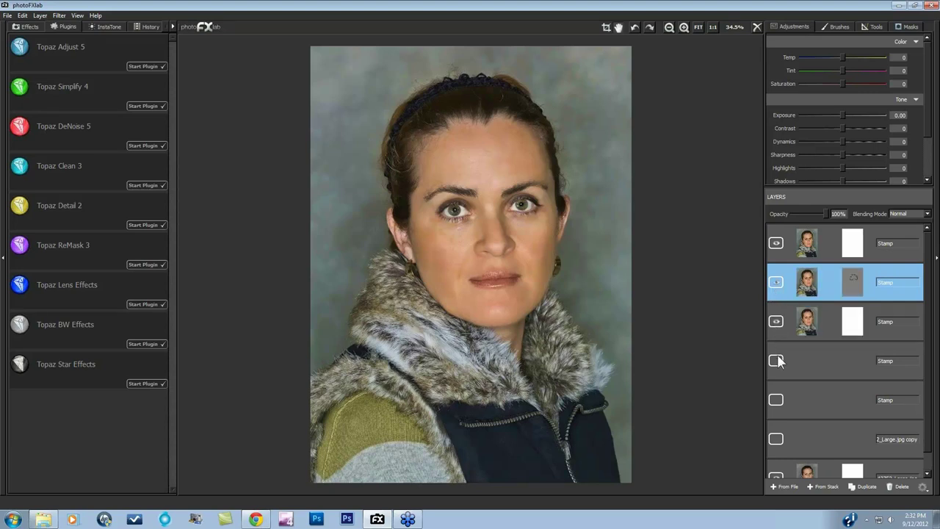
left_click(776, 400)
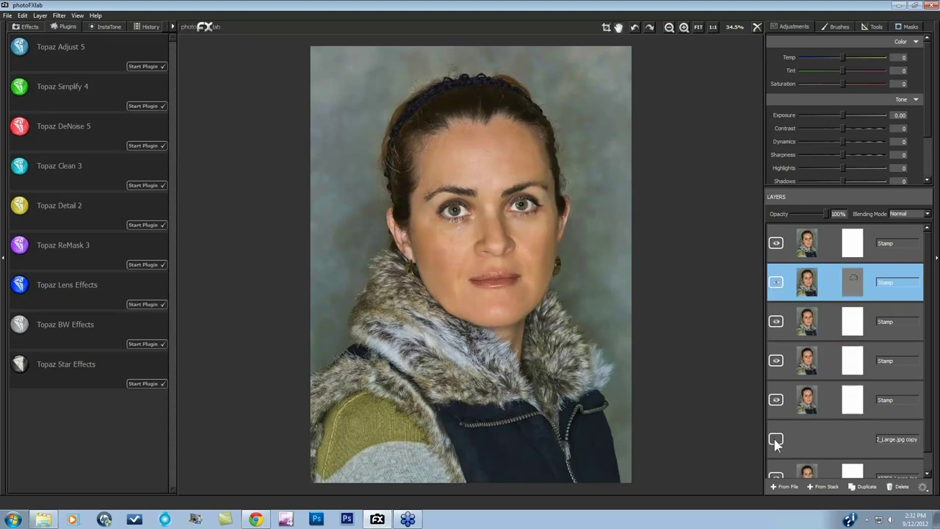
left_click(776, 438)
scroll(931, 427, "down", 1)
scroll(931, 411, "up", 1)
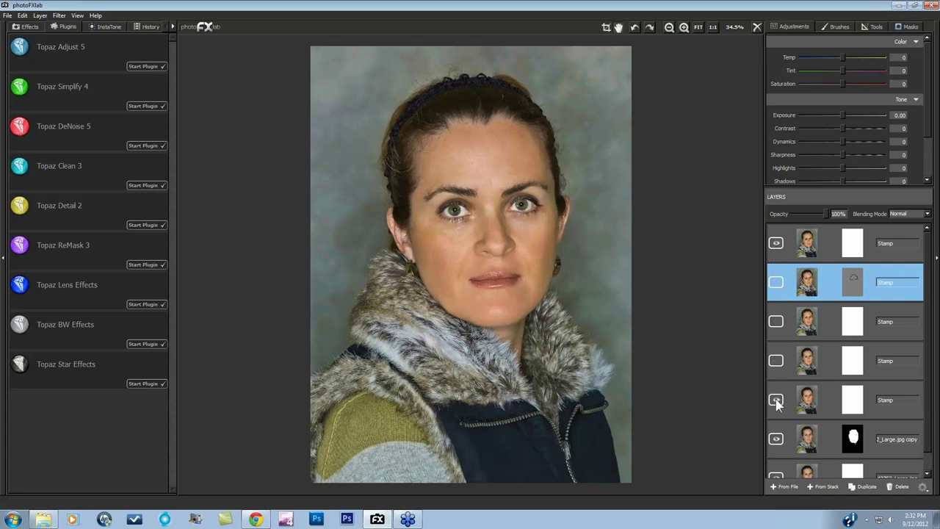
Hide the intermediate layers again and toggle the uppermost Stamp layer off and on to compare the finished portrait with the original
left_click(776, 441)
left_click_drag(928, 389, 931, 419)
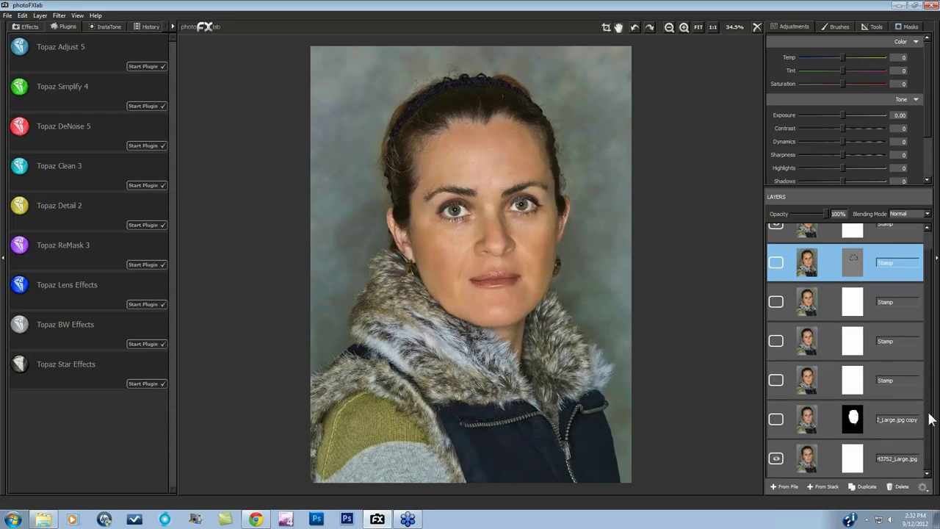
scroll(786, 251, "up", 1)
left_click(776, 244)
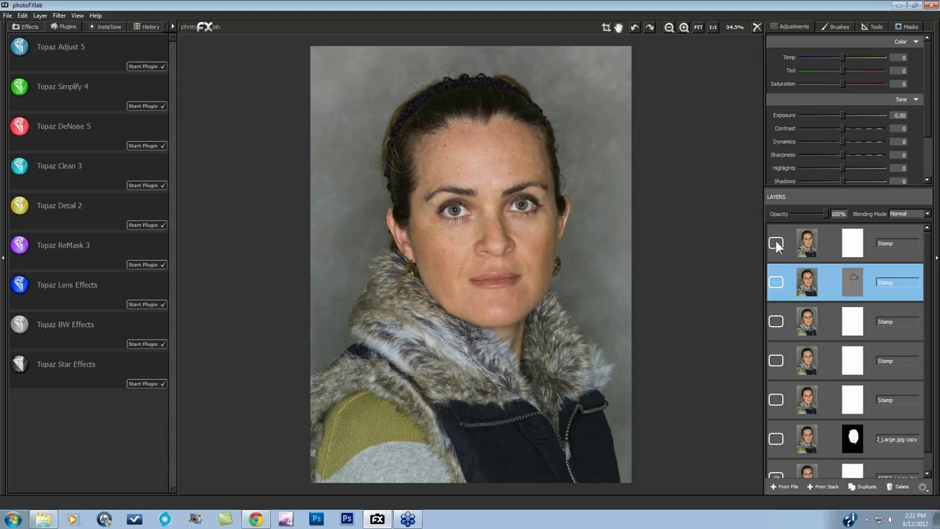
left_click(776, 244)
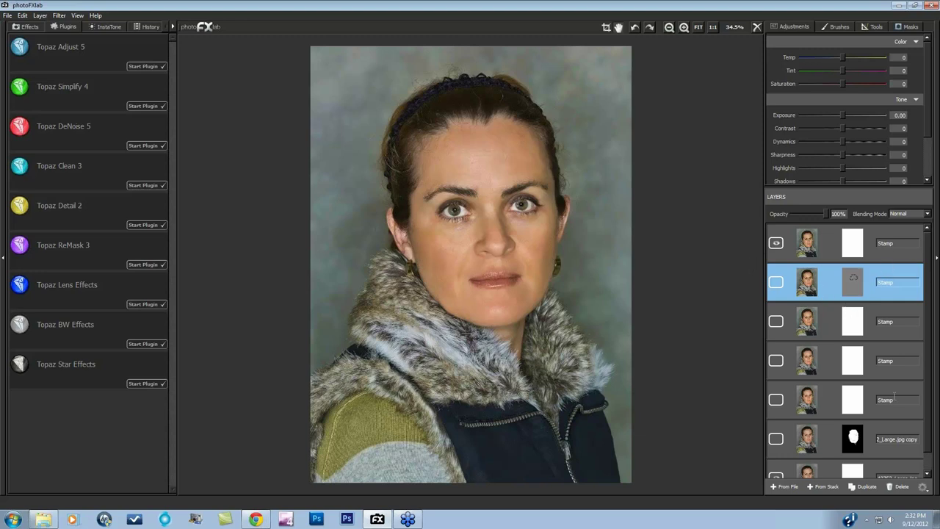
Select the five hidden layers between the uppermost Stamp layer and the original image layer and delete them
scroll(933, 418, "down", 1)
left_click(927, 431)
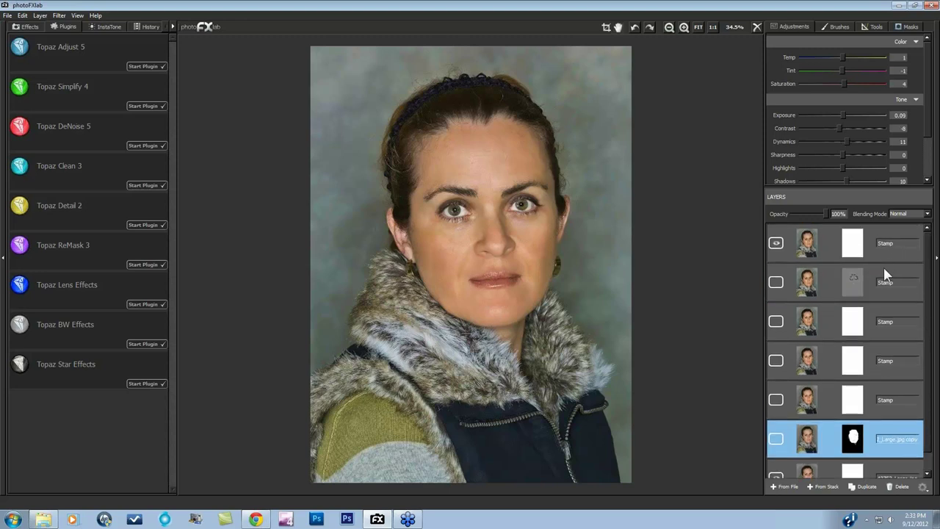
left_click(880, 259)
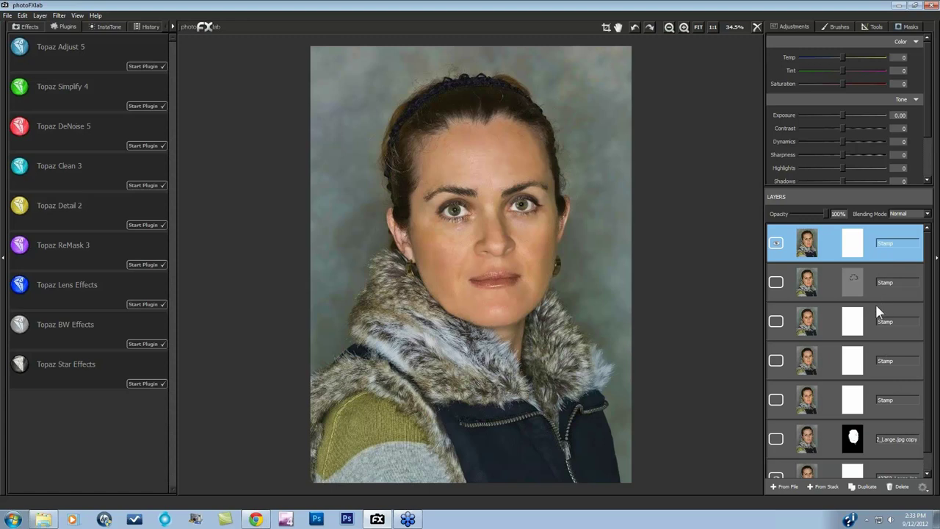
left_click_drag(869, 290, 903, 462)
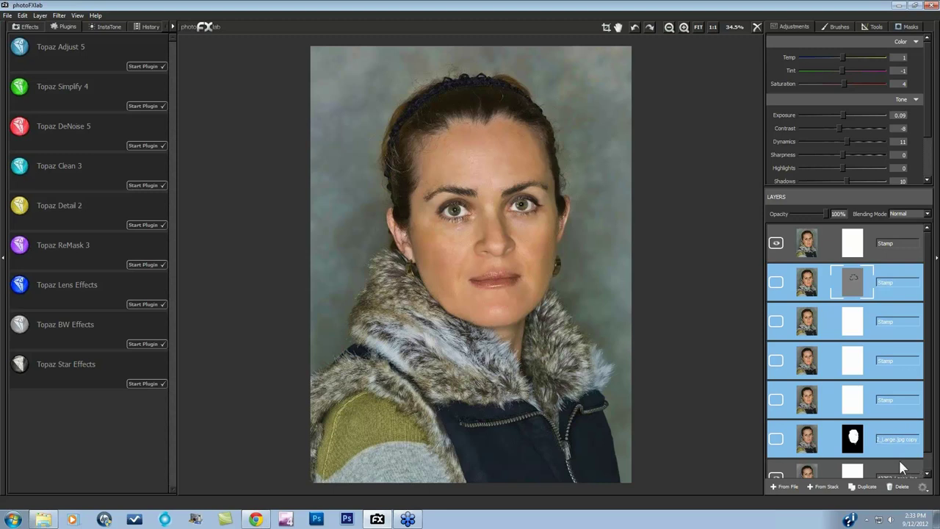
left_click(901, 487)
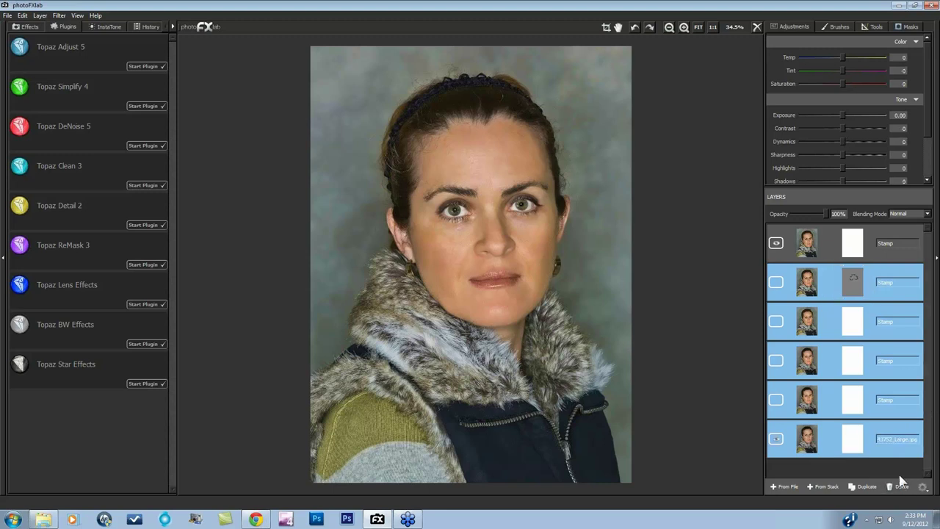
Duplicate the original image layer and delete both remaining layers to empty the portrait project
left_click(861, 486)
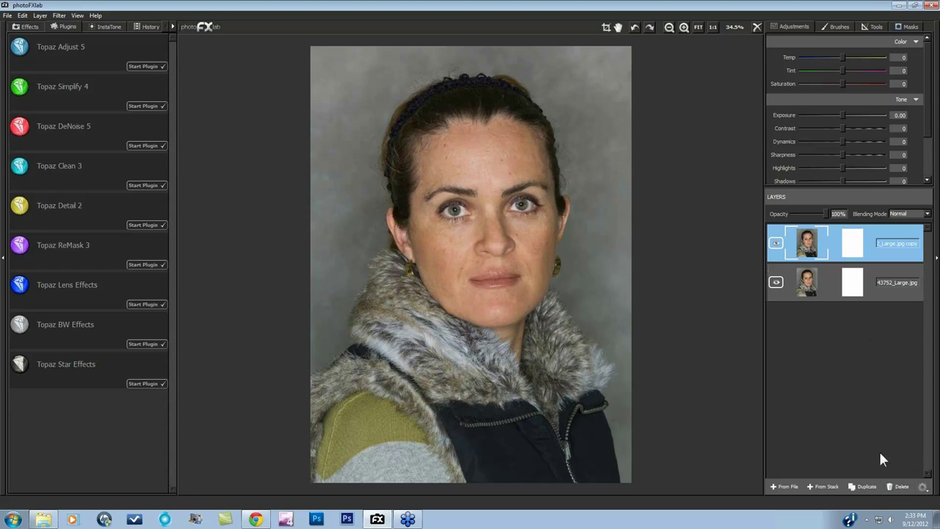
left_click(898, 486)
left_click(898, 483)
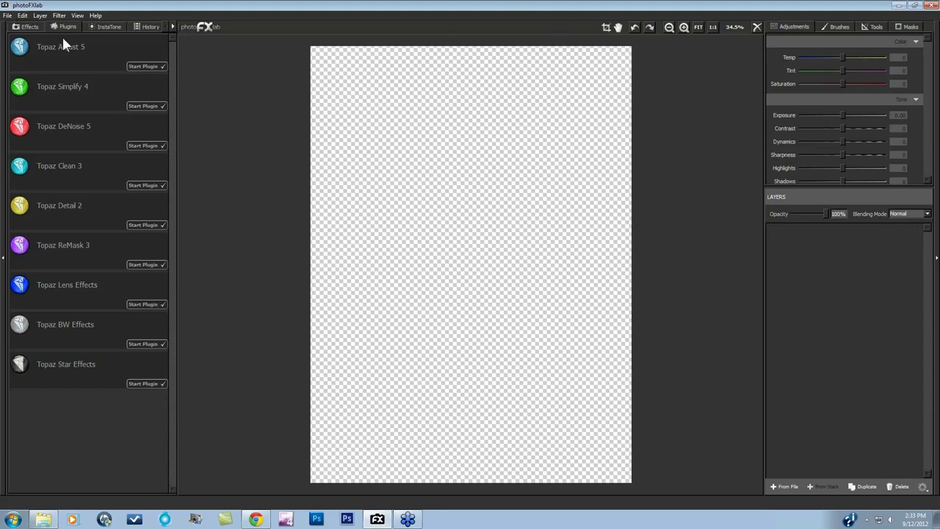
left_click(7, 15)
left_click(30, 26)
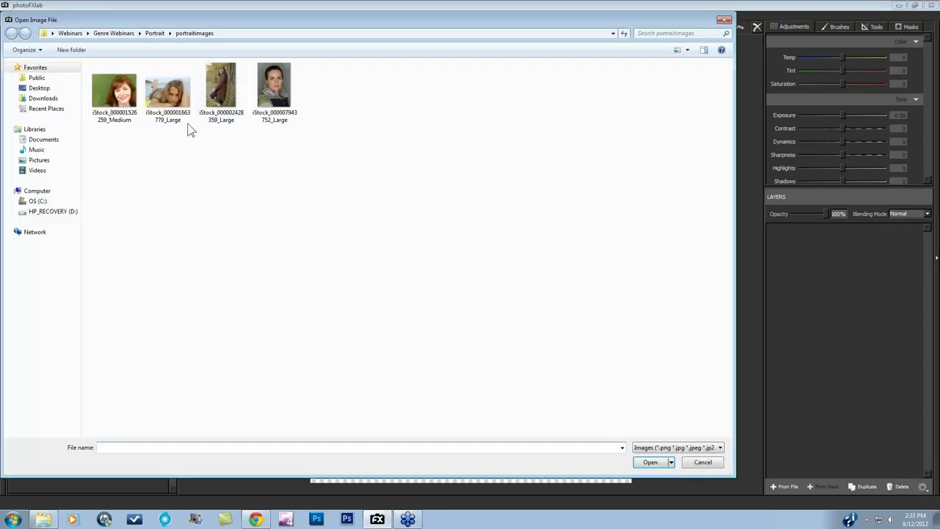
left_click(274, 88)
left_click(650, 462)
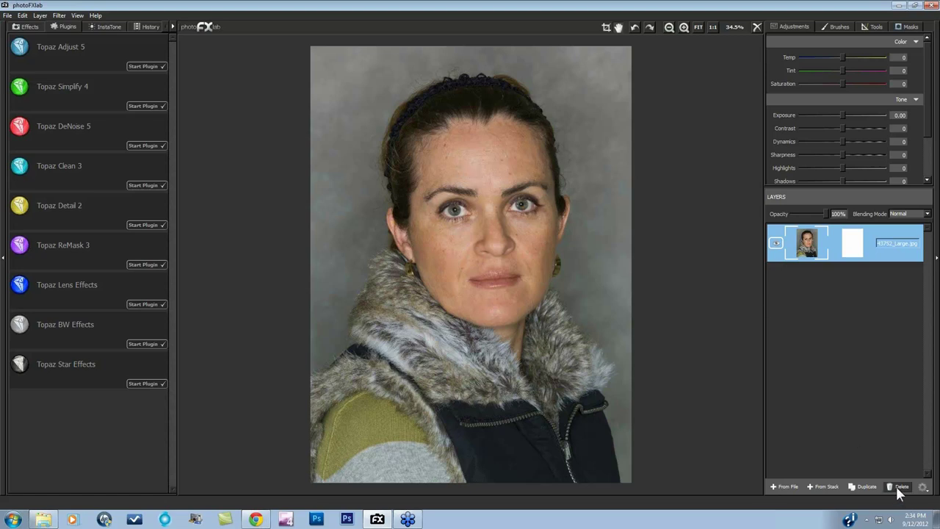
left_click(866, 487)
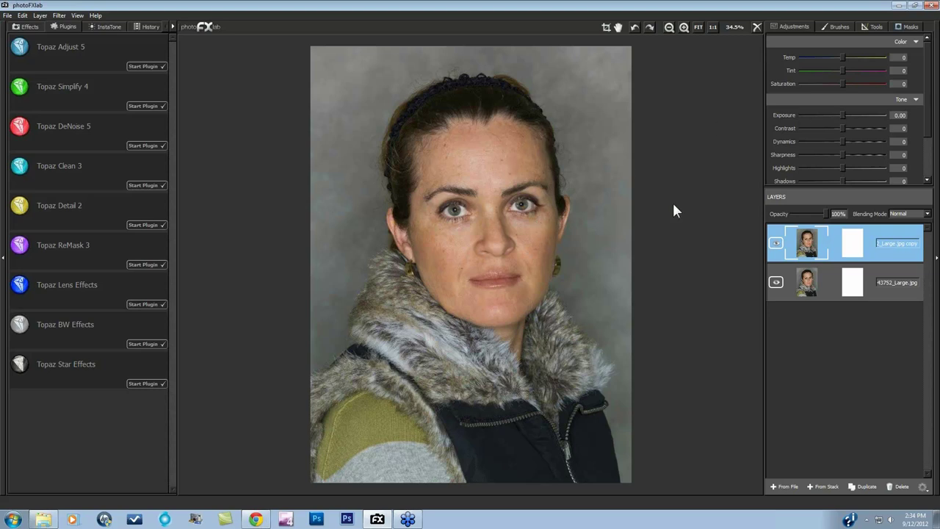
Set the duplicate layer's exposure to 0.33, contrast to -3 and dynamics to 12, and compare it with the original
left_click_drag(843, 115, 845, 116)
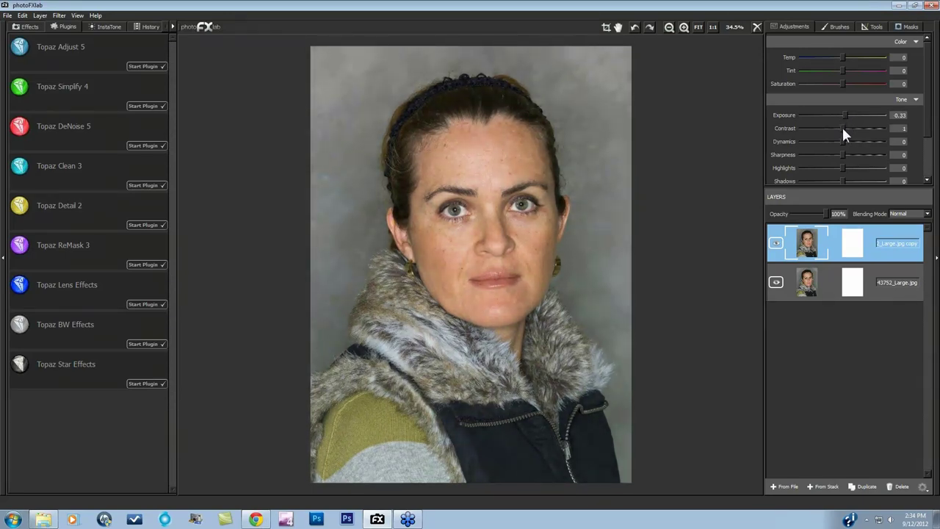
left_click_drag(843, 128, 841, 128)
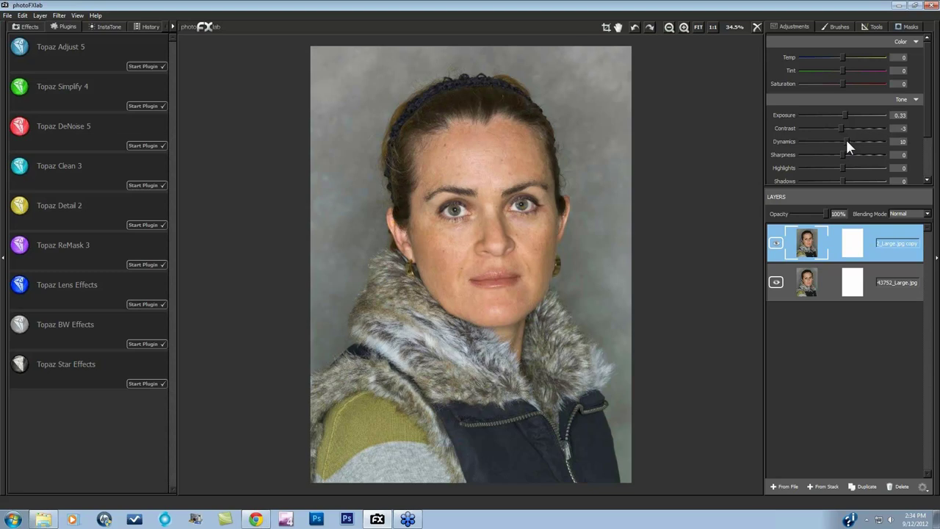
left_click_drag(844, 142, 847, 144)
left_click(775, 243)
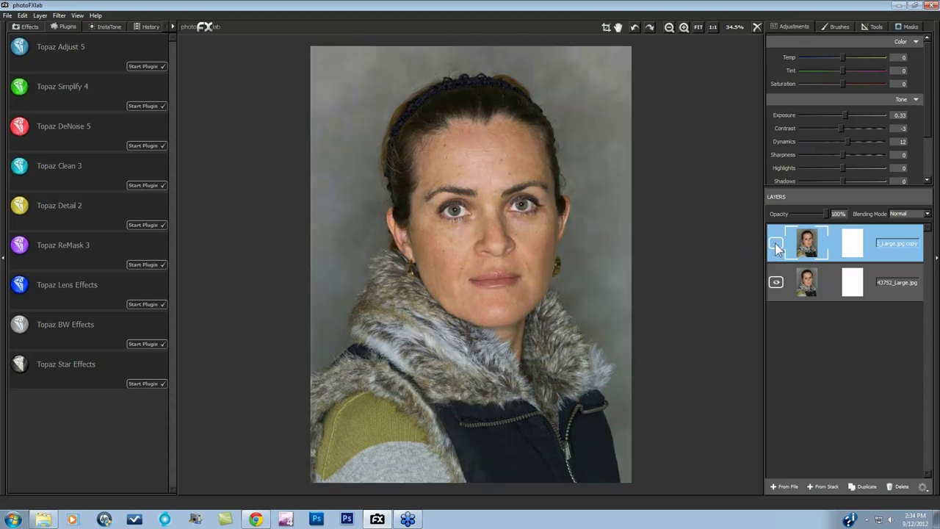
left_click(775, 243)
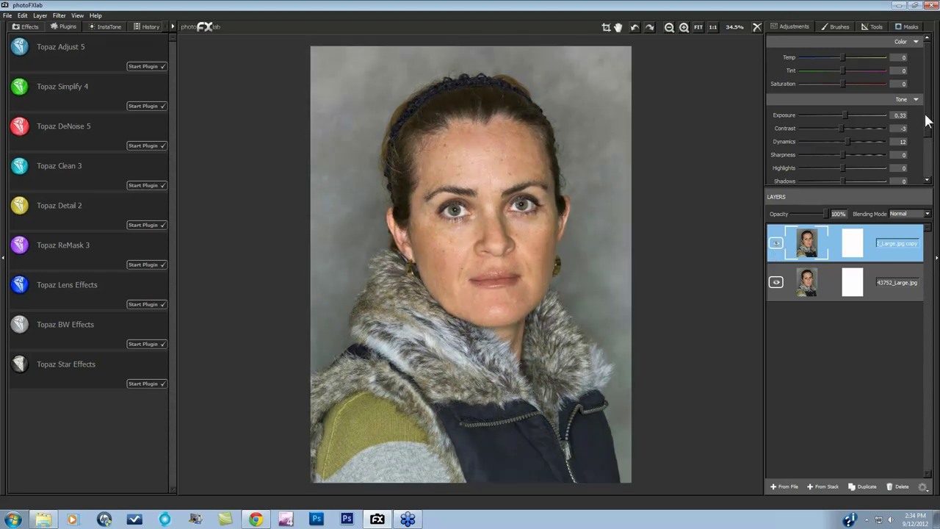
Set the duplicate layer's shadows to 4, temperature to 3, tint to 3 and saturation to 7
left_click_drag(926, 121, 926, 146)
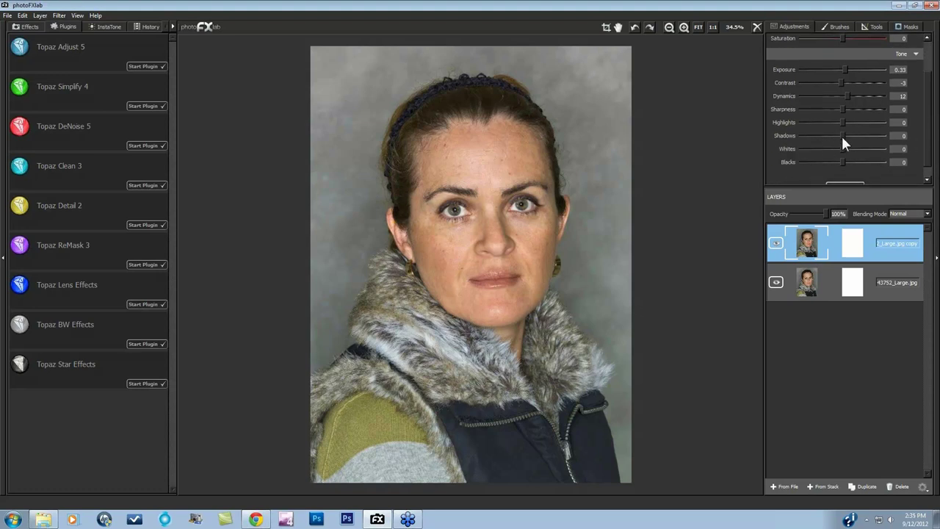
left_click_drag(840, 135, 843, 138)
left_click_drag(926, 147, 926, 121)
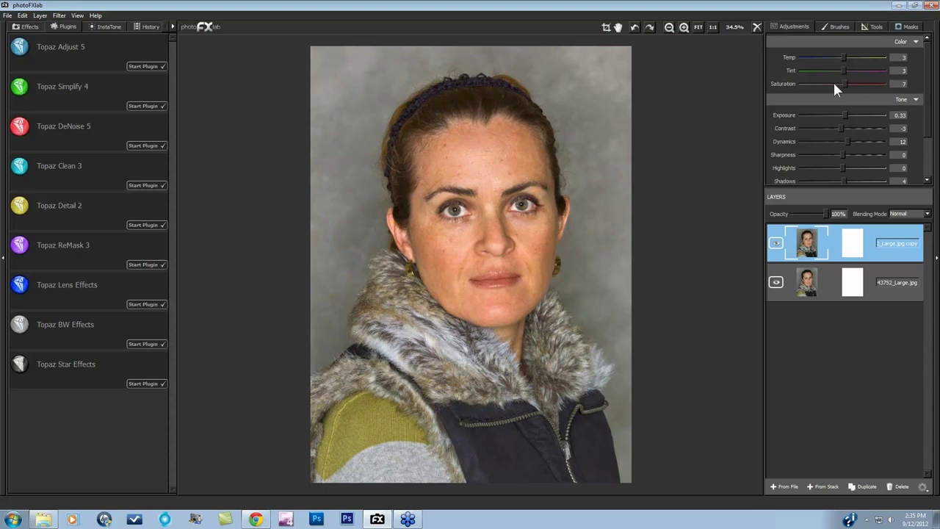
left_click(776, 246)
Invert the duplicate layer's mask and paint the adjustments onto the facial skin with brush value 174, size 0.29 and hardness 0.14
left_click(908, 30)
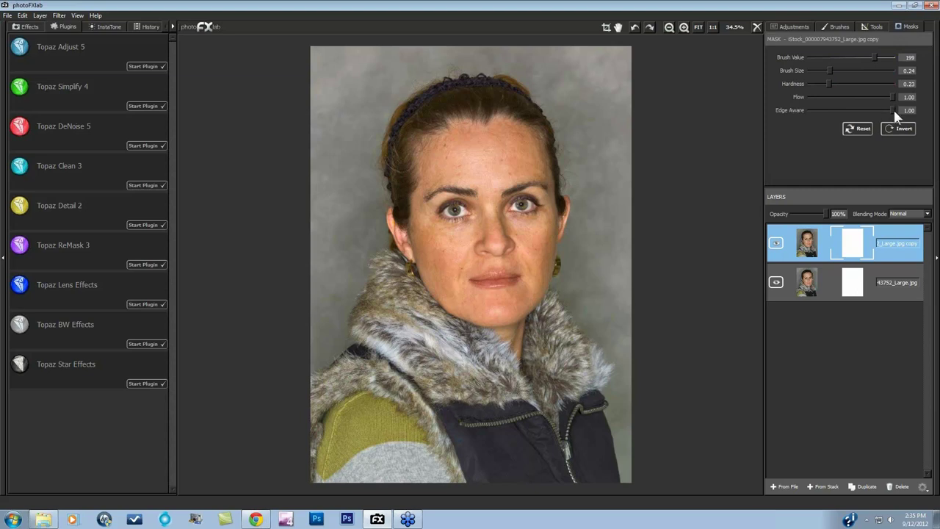
left_click_drag(873, 57, 875, 57)
mouse_move(864, 64)
left_mouse_down()
mouse_move(829, 70)
mouse_move(822, 83)
left_mouse_up()
left_click(531, 286)
left_click(892, 132)
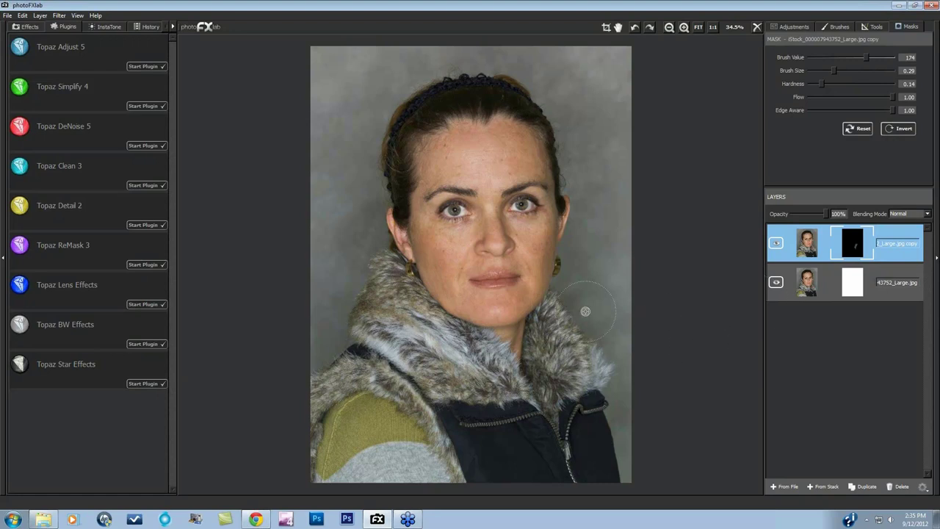
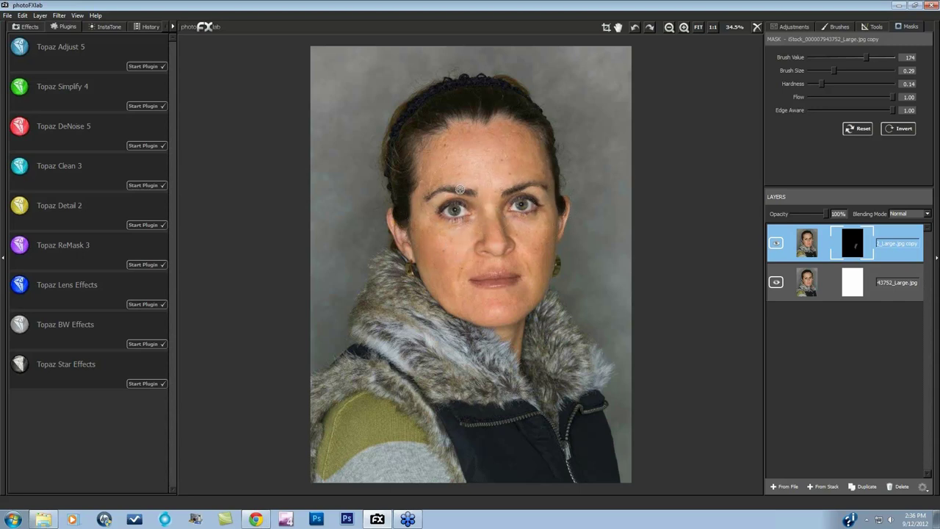
mouse_move(500, 208)
left_mouse_down()
mouse_move(533, 226)
mouse_move(546, 219)
mouse_move(511, 249)
mouse_move(452, 266)
left_mouse_up()
left_click(777, 241)
Lower the masked layer's opacity to 70%, compare it with the original, and create a stamp layer from the stack
mouse_move(825, 215)
left_mouse_down()
mouse_move(798, 216)
mouse_move(817, 216)
left_mouse_up()
left_click(776, 243)
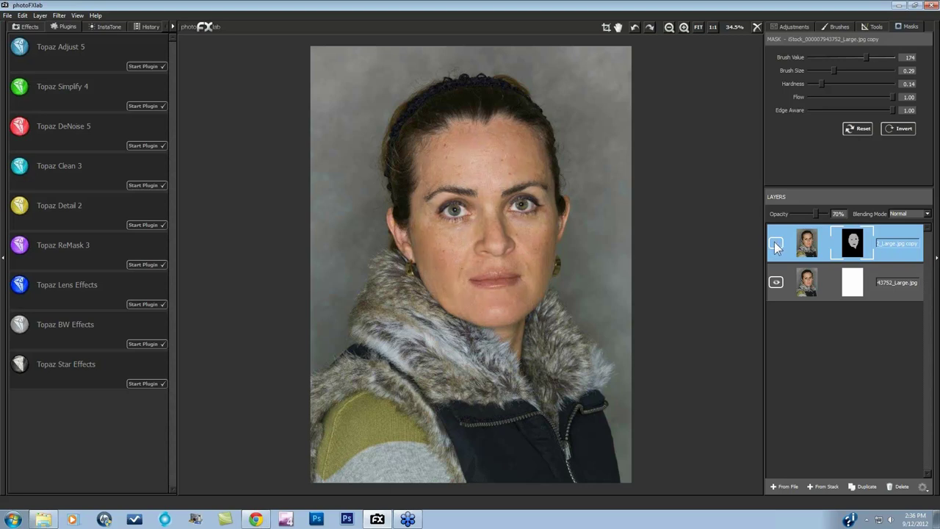
left_click(776, 243)
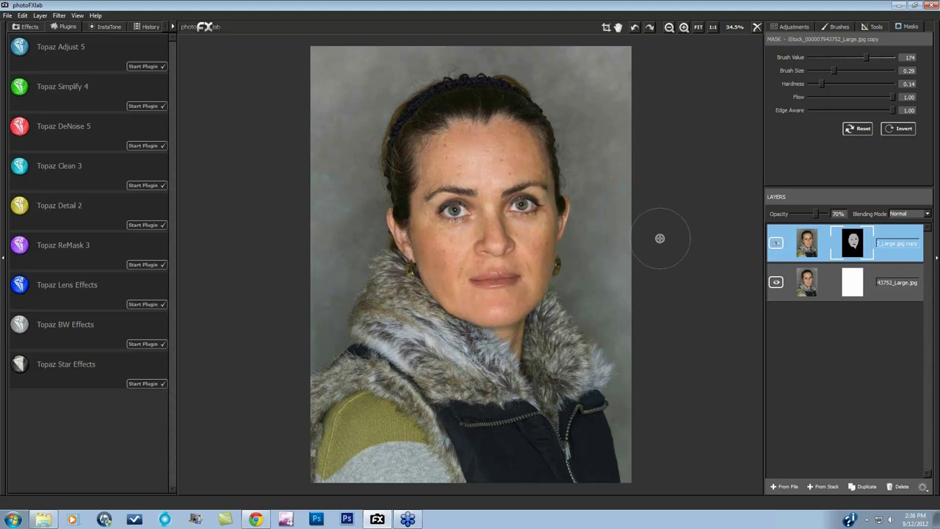
left_click(820, 487)
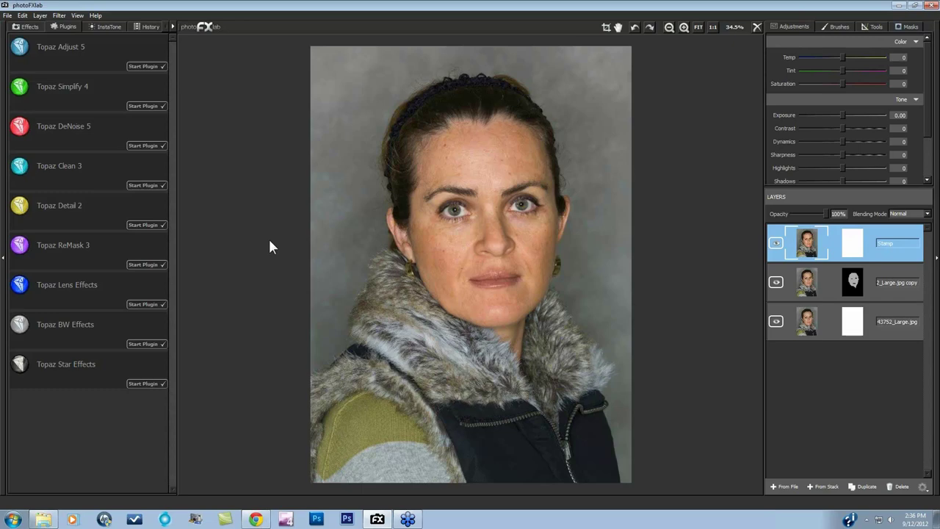
Open the stamp layer in Topaz Clean 3, try the SkinEven preset, and compare the face with the original
left_click(143, 185)
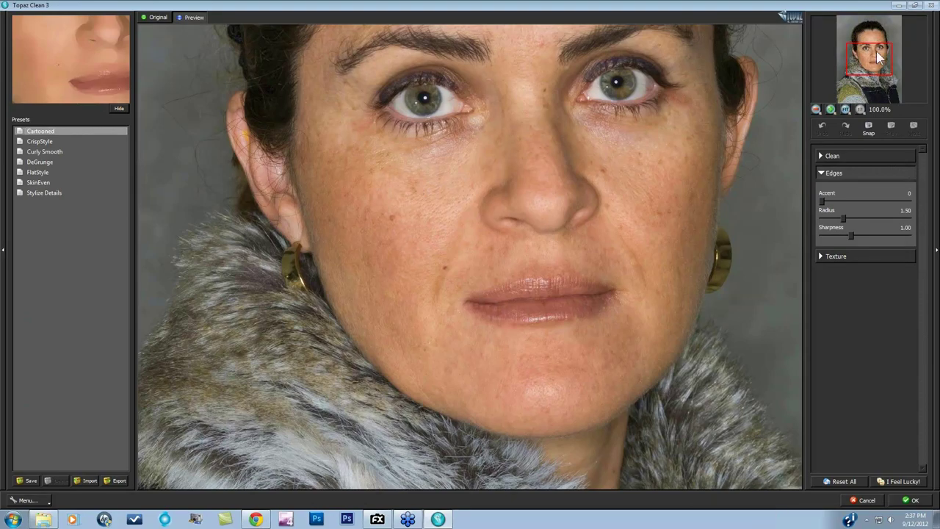
left_click_drag(879, 57, 880, 45)
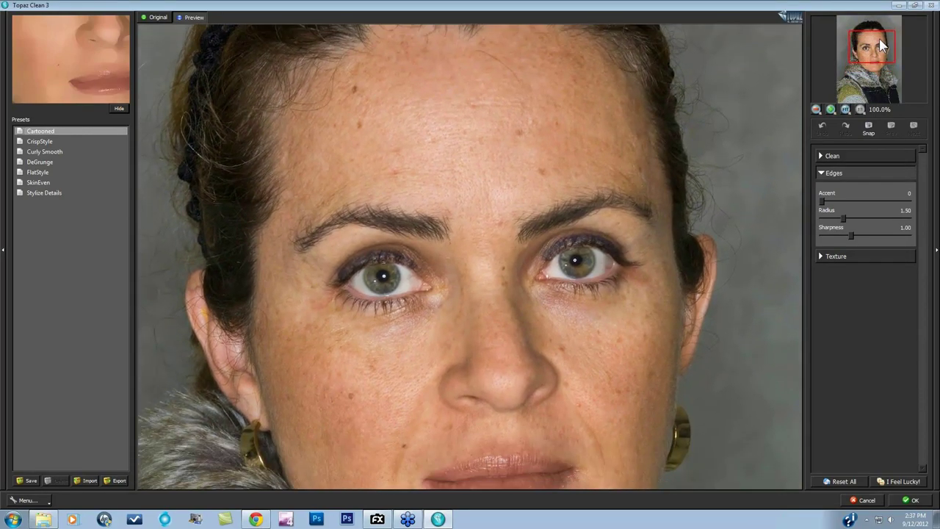
left_click(37, 182)
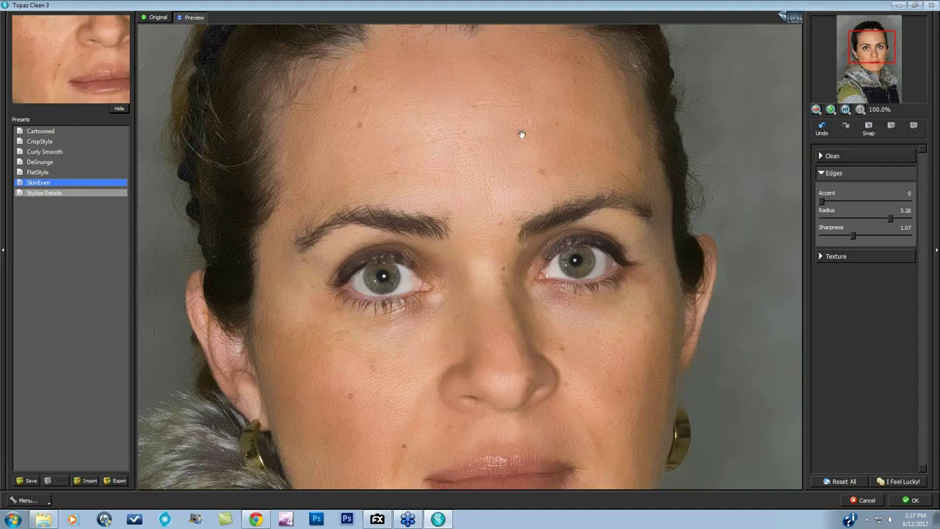
left_click(491, 245)
left_click_drag(478, 251, 480, 220)
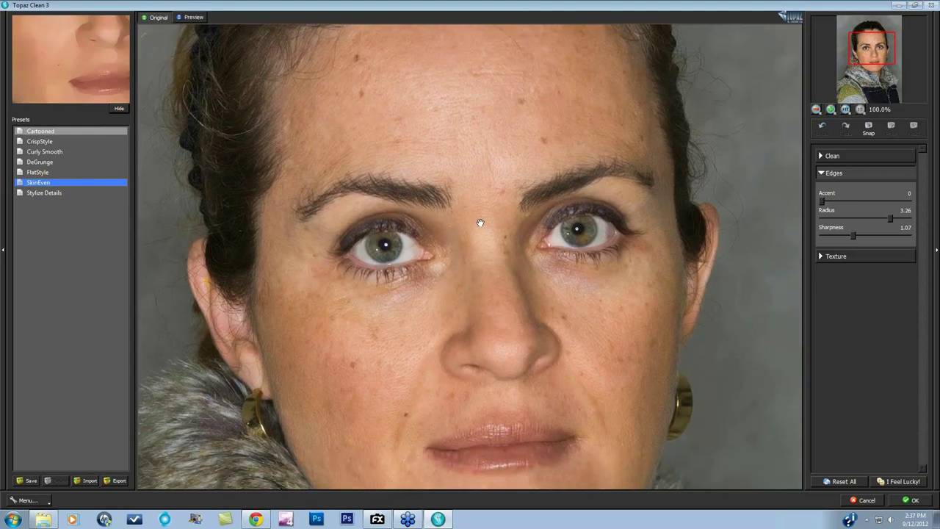
Adjust the preset's texture settings to Texture 0.38, Boost 3.25 and Size 2.33
left_click(823, 156)
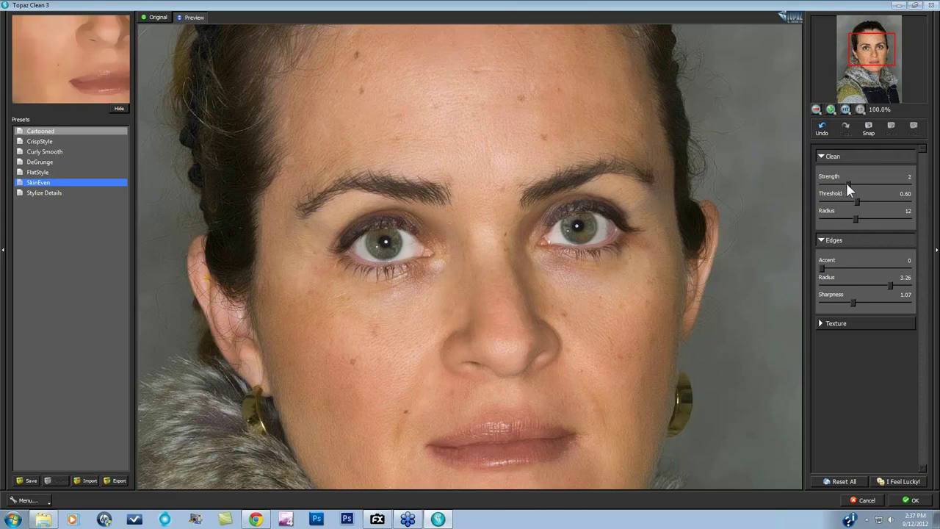
left_click(822, 324)
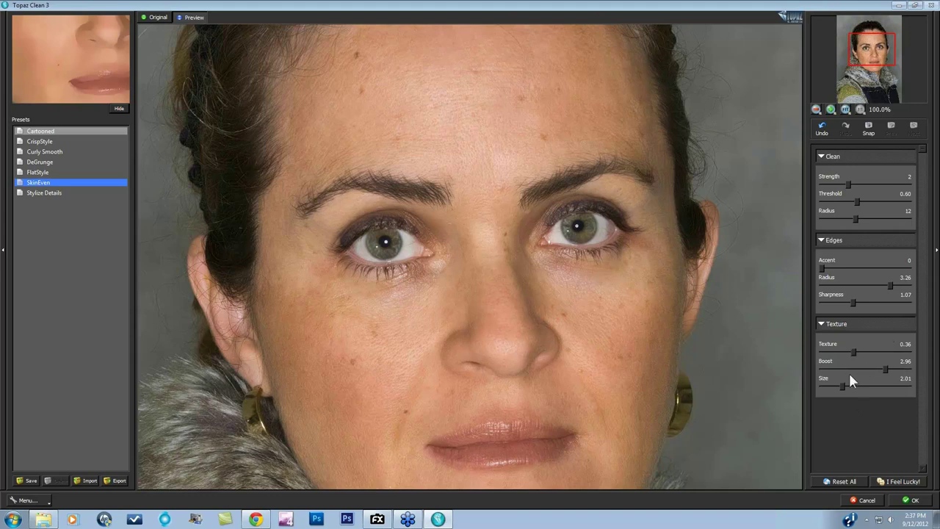
left_click_drag(845, 351, 848, 348)
left_click(864, 352)
left_click(857, 352)
left_click(854, 387)
left_click_drag(833, 386, 831, 386)
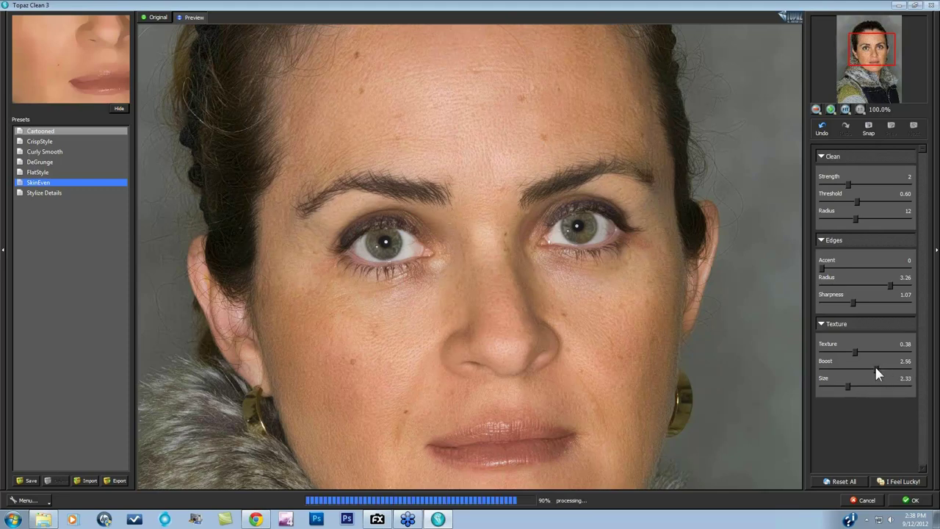
left_click_drag(876, 368, 853, 365)
Compare the smoothed full portrait with the original and leave Topaz Clean without applying the effect
left_click(859, 109)
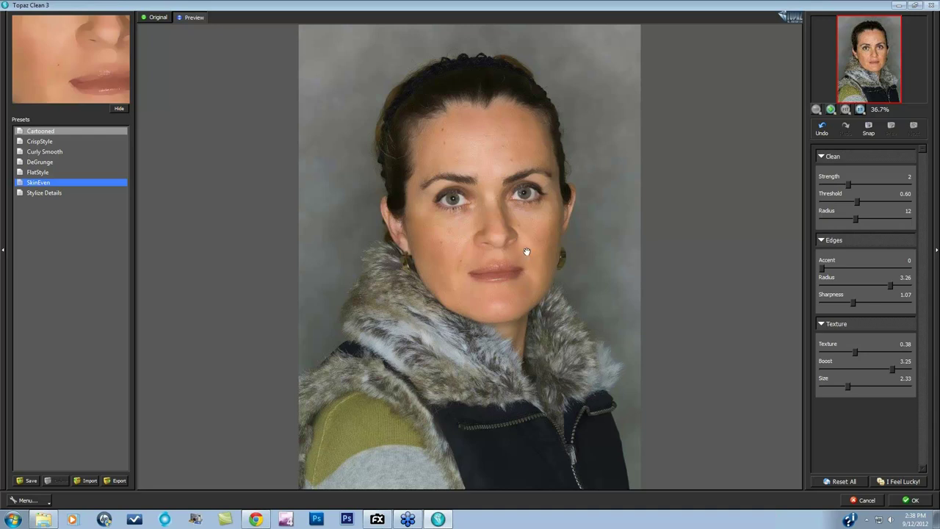
left_click(527, 251)
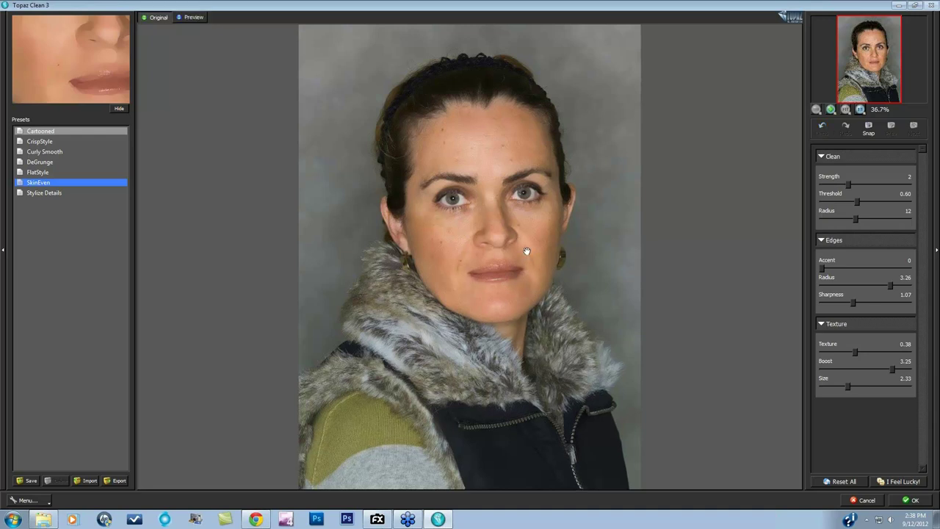
left_click(527, 251)
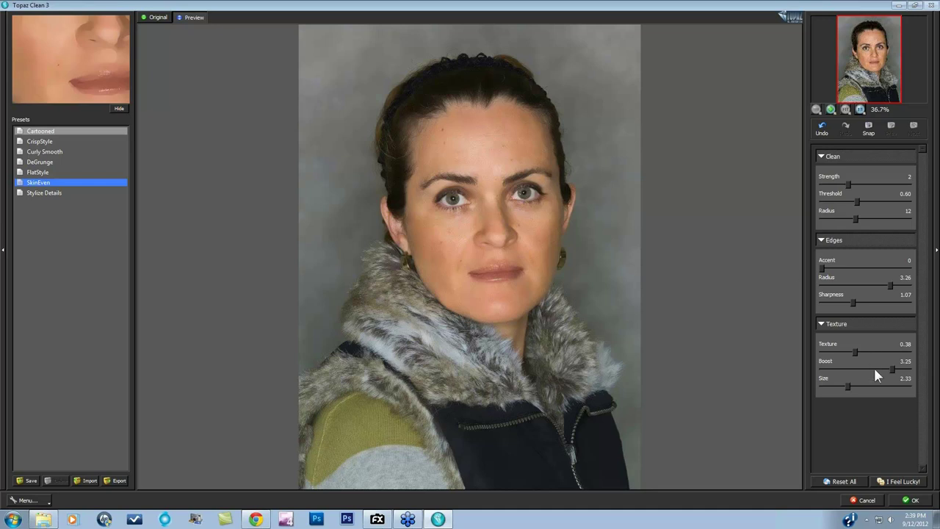
left_click(465, 144)
left_click(868, 500)
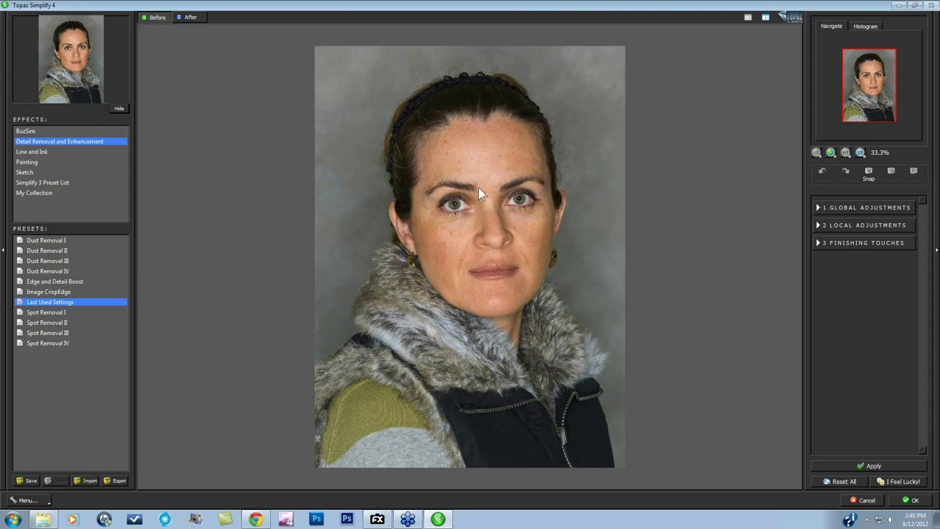
Preview the BuzSim and Line and Ink collections in Topaz Simplify 4, and return to Detail Removal and Enhancement
left_click(26, 132)
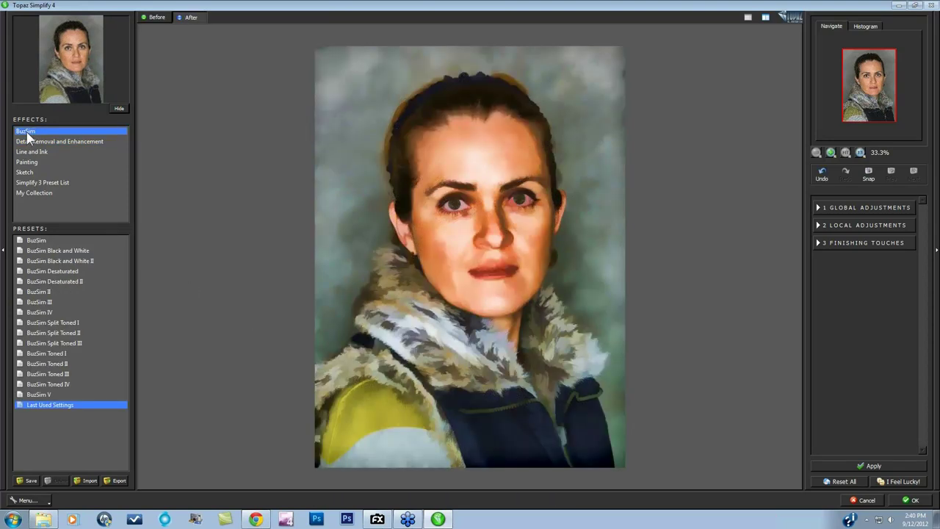
left_click(44, 141)
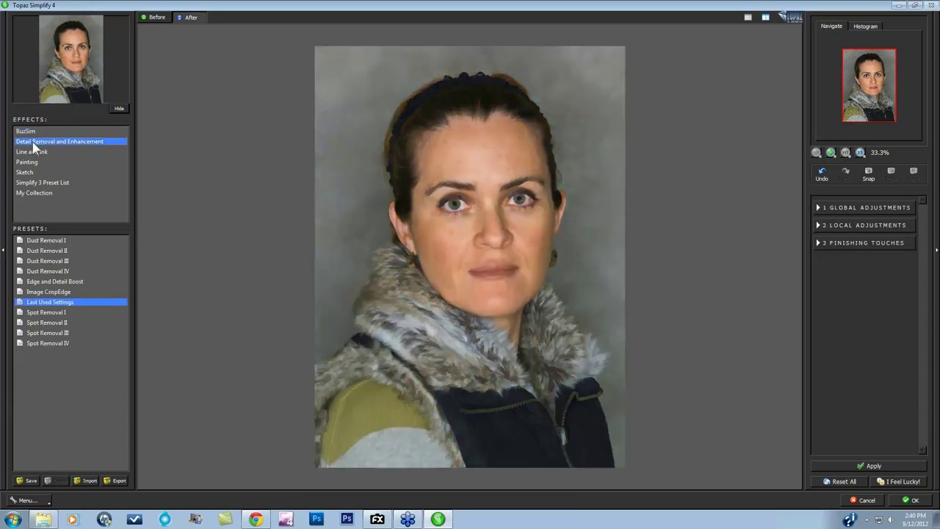
left_click(34, 152)
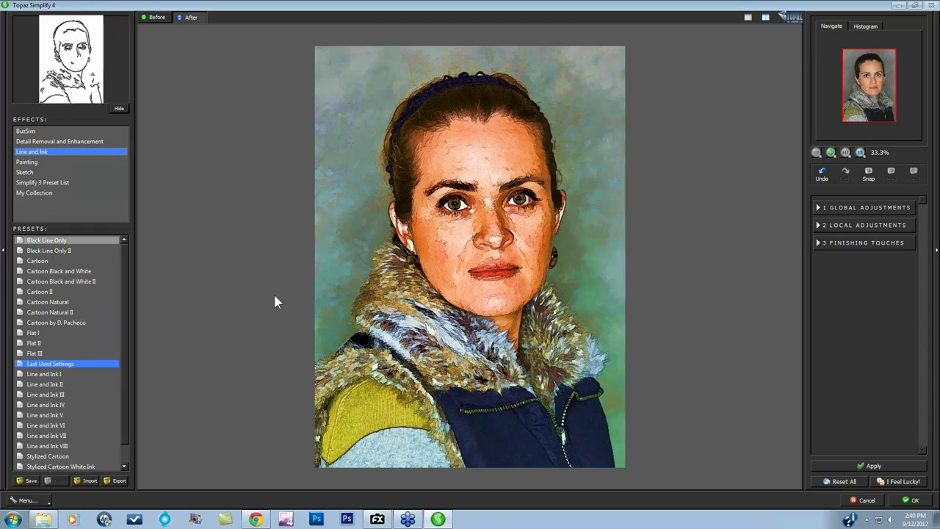
left_click(40, 142)
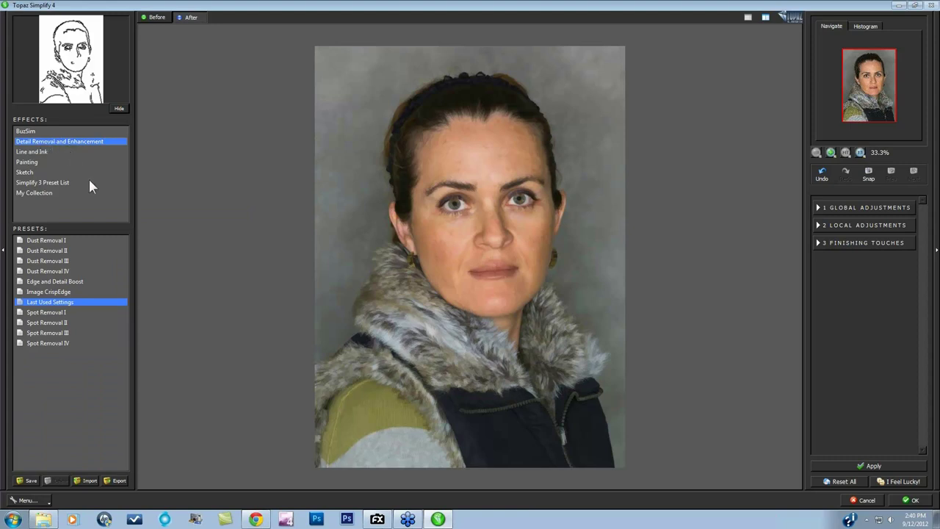
Reset all Topaz Simplify adjustments on the portrait
left_click(837, 479)
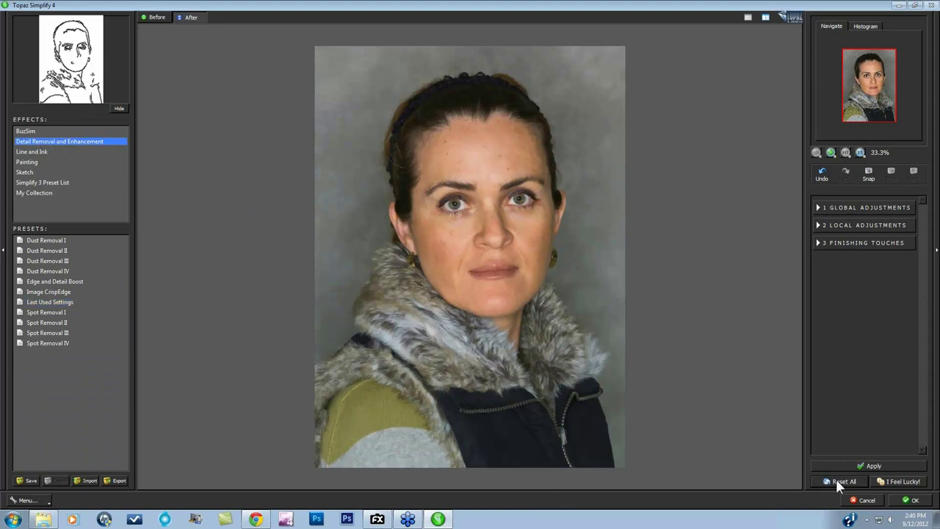
left_click(860, 152)
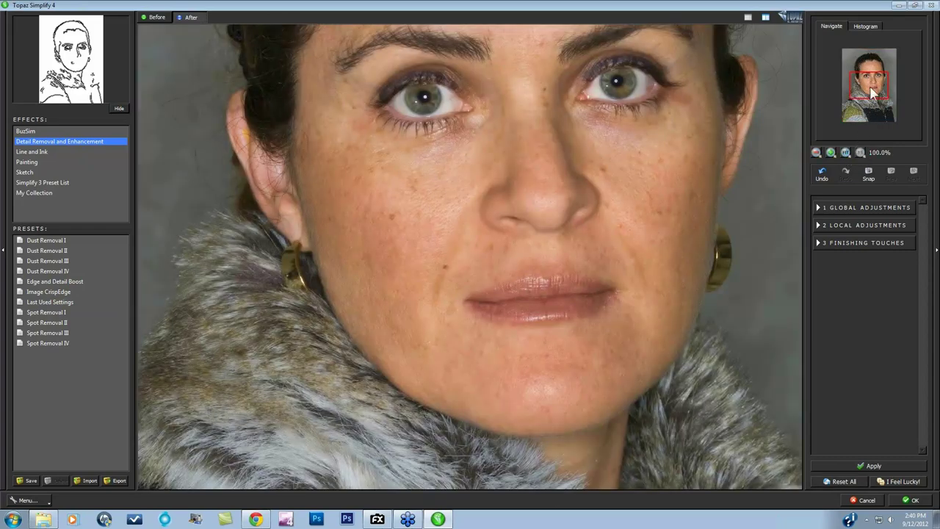
mouse_move(872, 91)
left_mouse_down()
mouse_move(871, 74)
mouse_move(874, 81)
left_mouse_up()
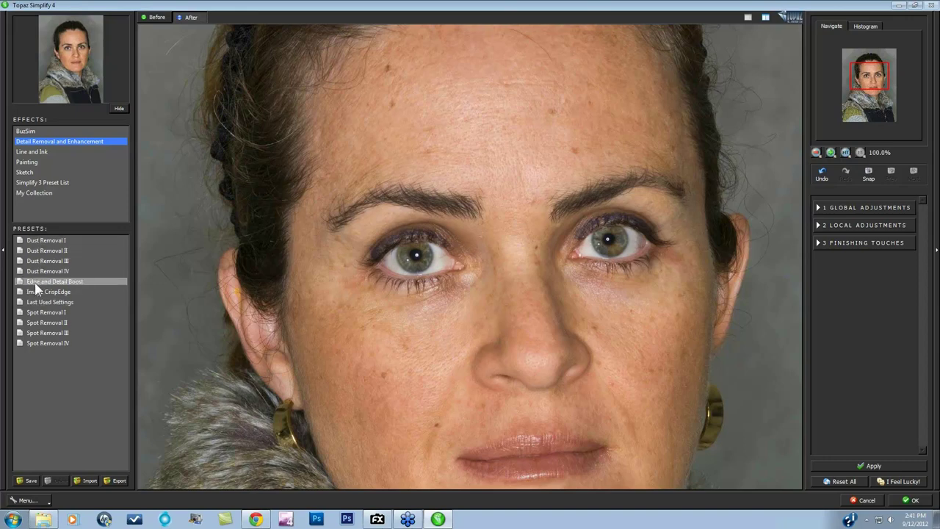
Try the presets Spot Removal I through IV on the portrait, keep Spot Removal IV and compare it with the original
left_click(44, 312)
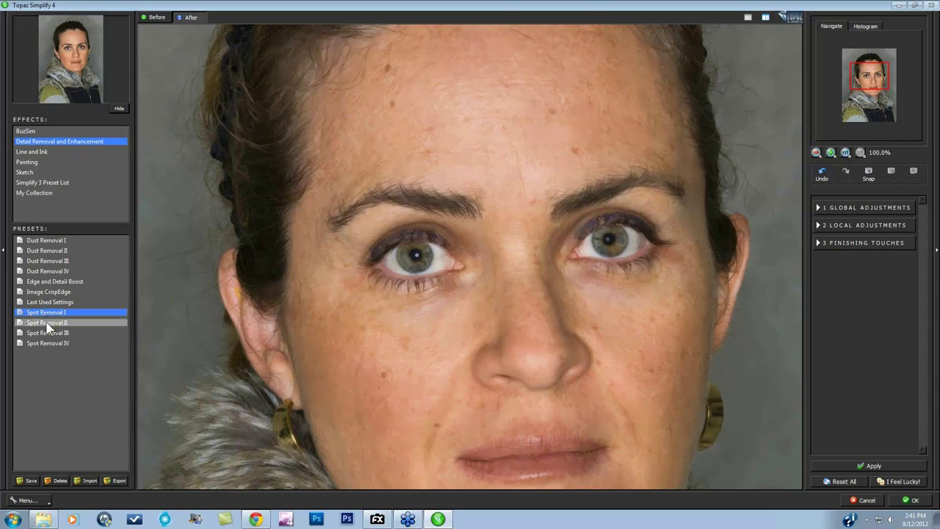
left_click(47, 323)
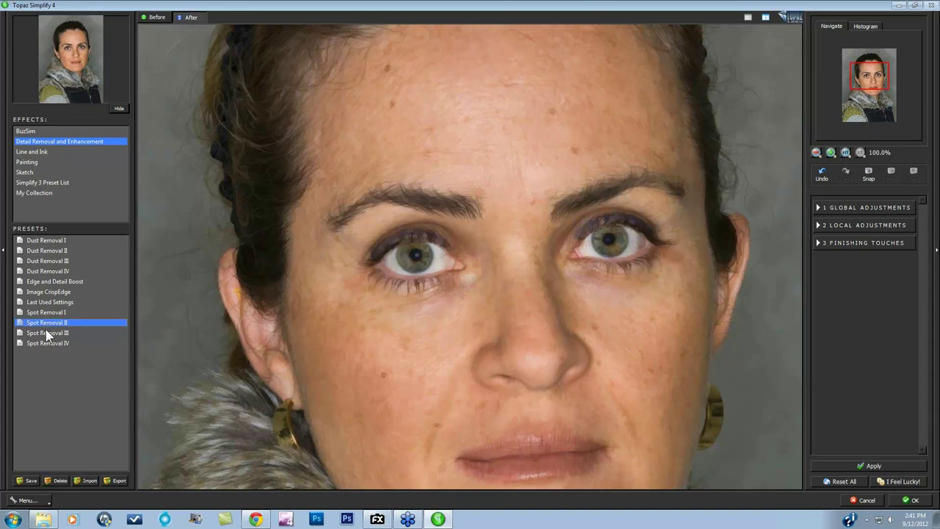
left_click(47, 334)
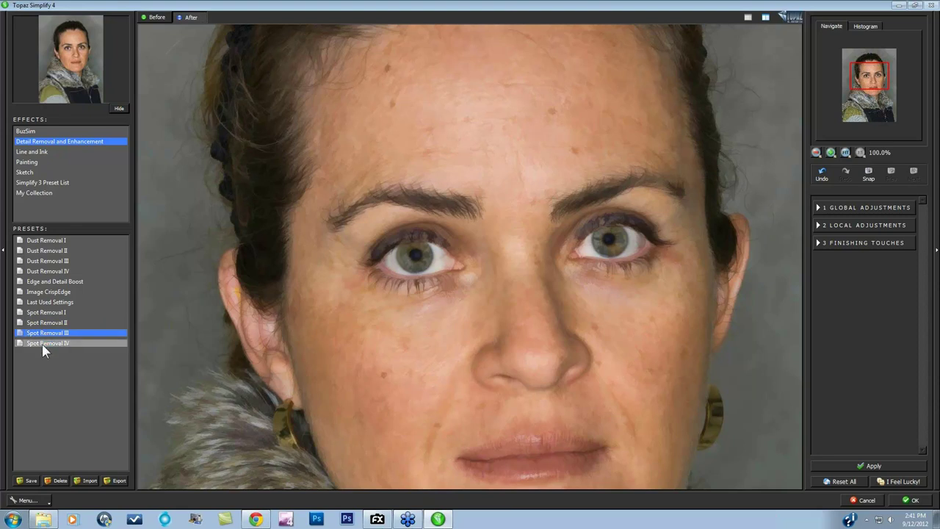
left_click(42, 344)
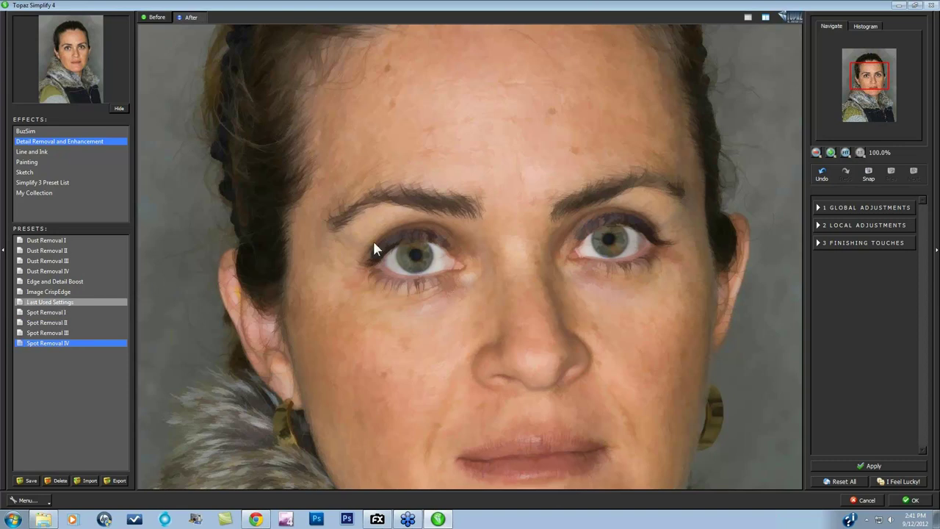
left_click(506, 230)
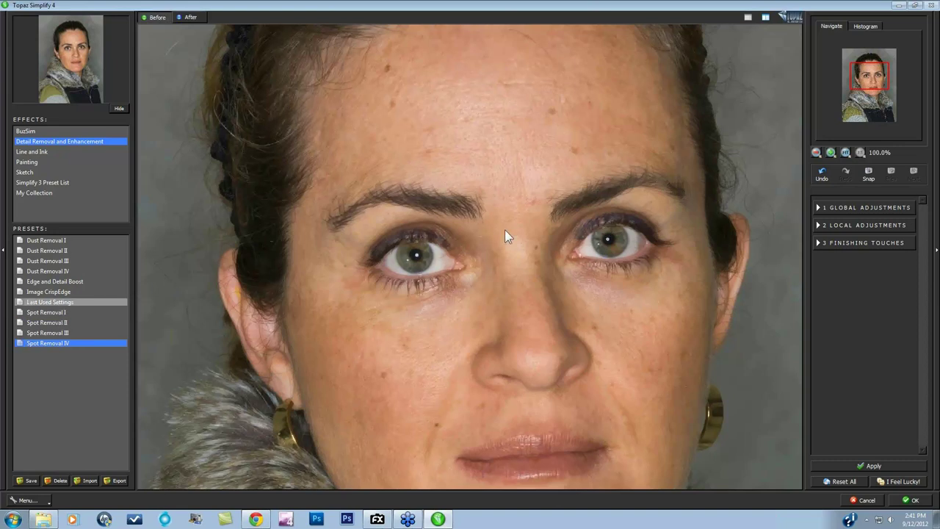
left_click(505, 229)
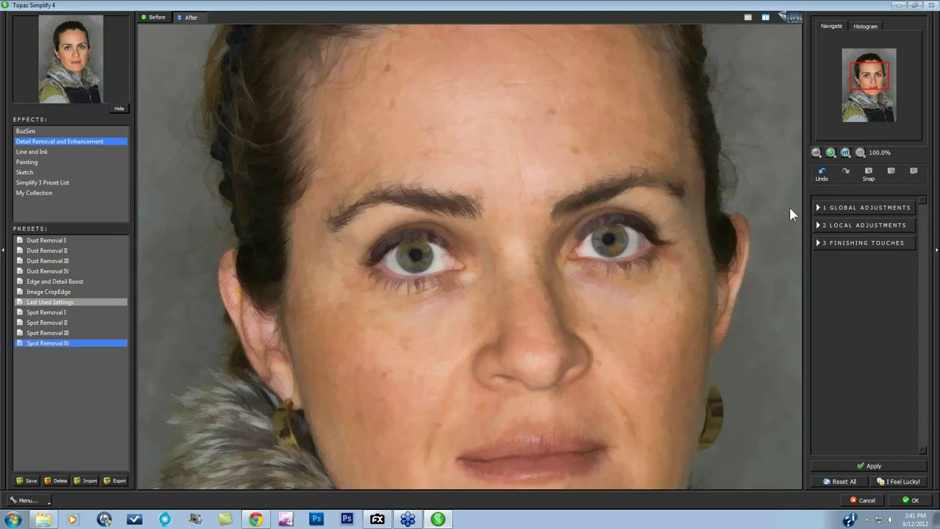
Set the Simplify Size in the global adjustments to 0.25 and compare the smoothed face with the original
left_click(815, 207)
left_click(826, 236)
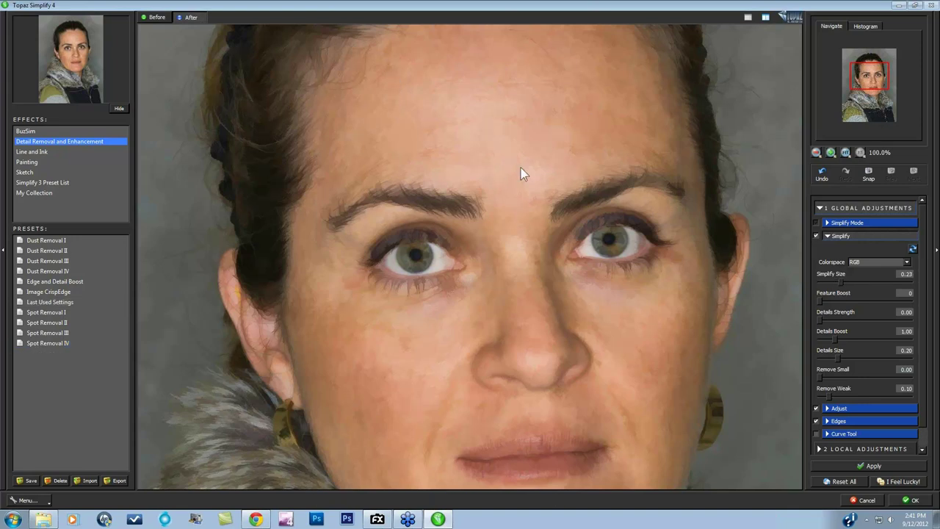
left_click(841, 280)
left_click(582, 298)
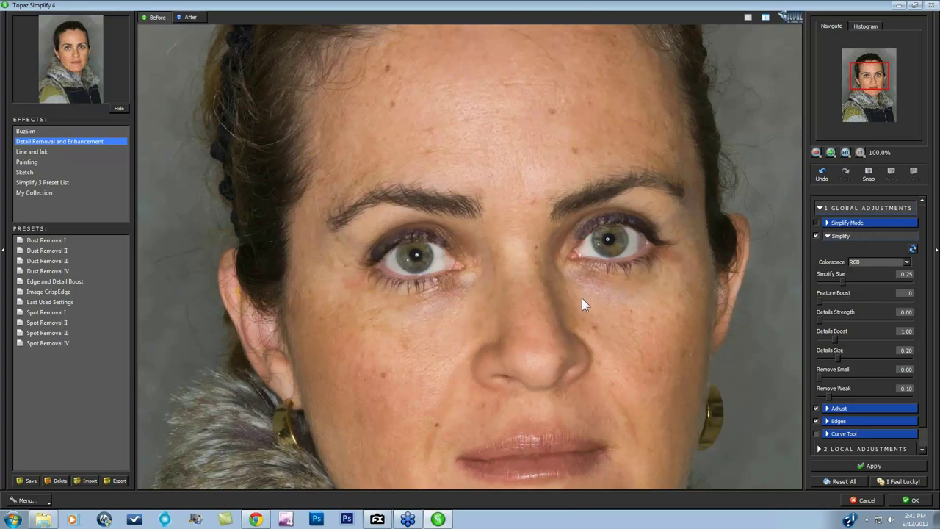
left_click(581, 303)
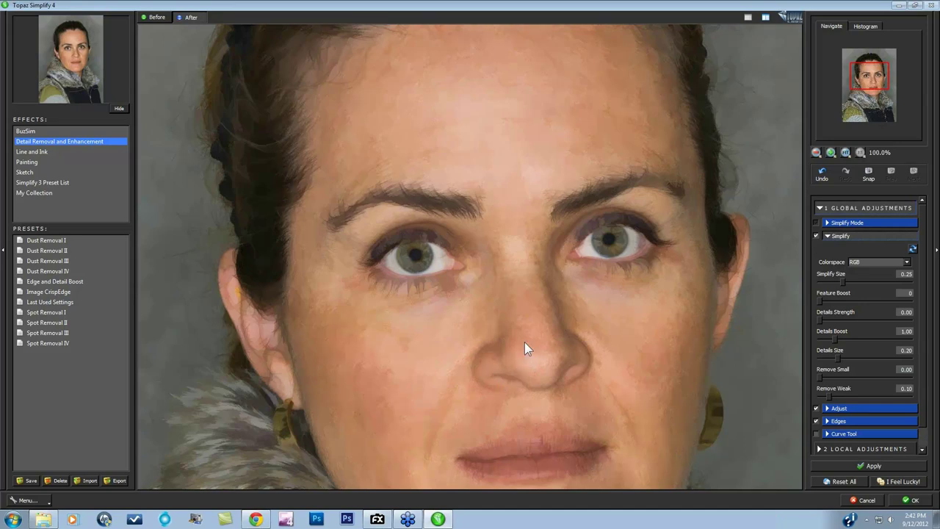
Brush out the Simplify effect over the entire portrait with brush size 801 and hardness 0.72
left_click(844, 152)
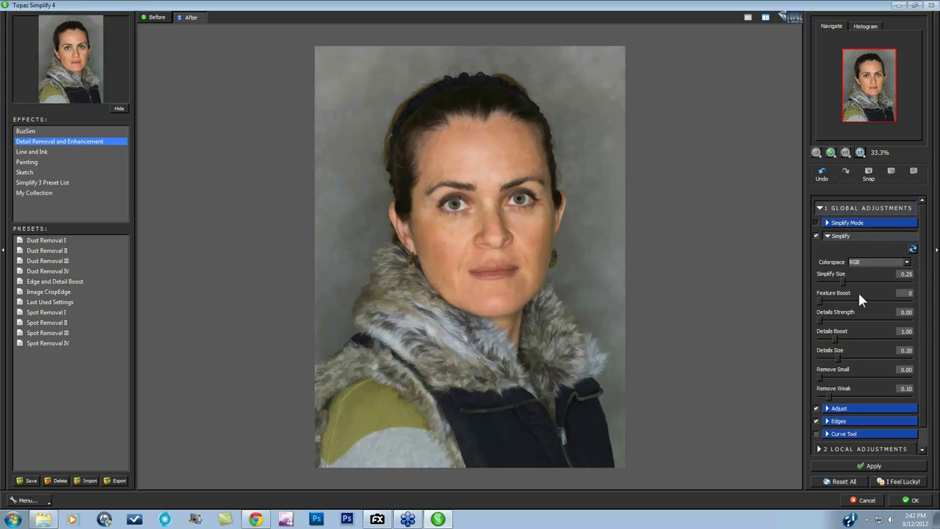
scroll(927, 323, "down", 2)
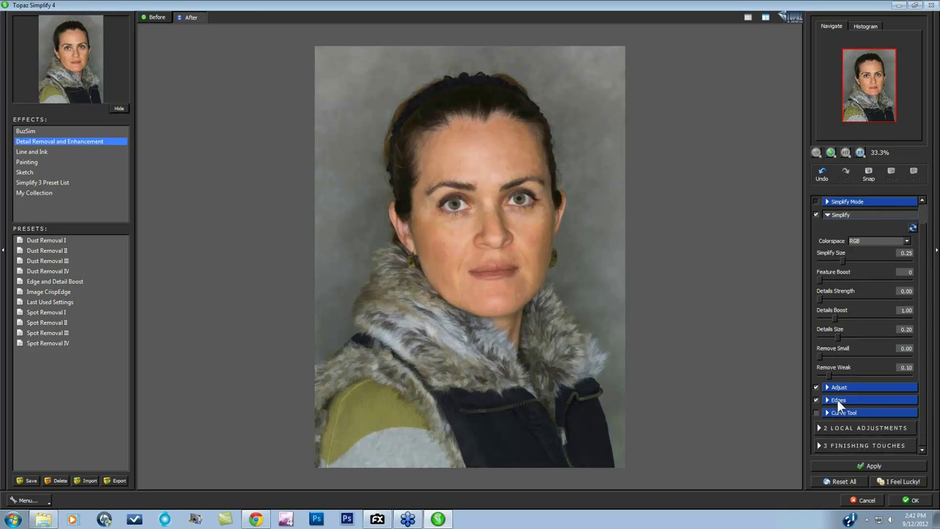
left_click(818, 428)
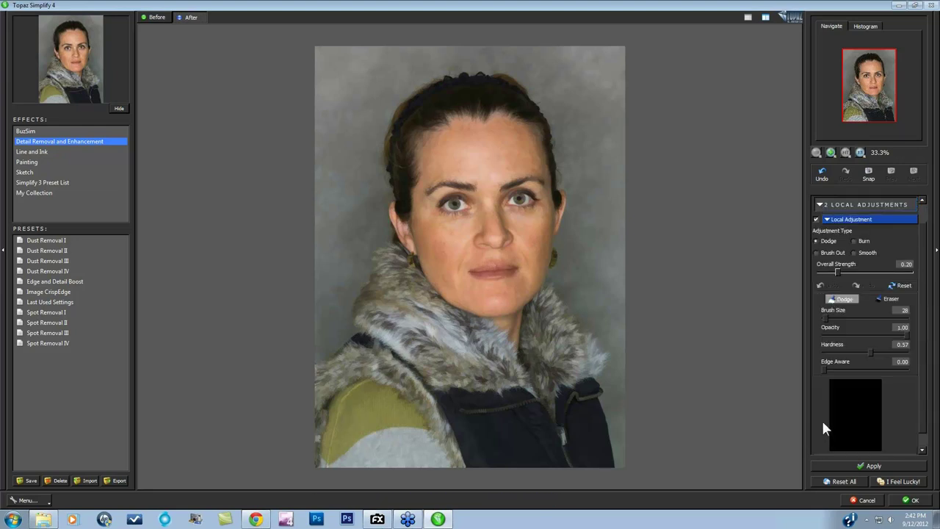
left_click(816, 253)
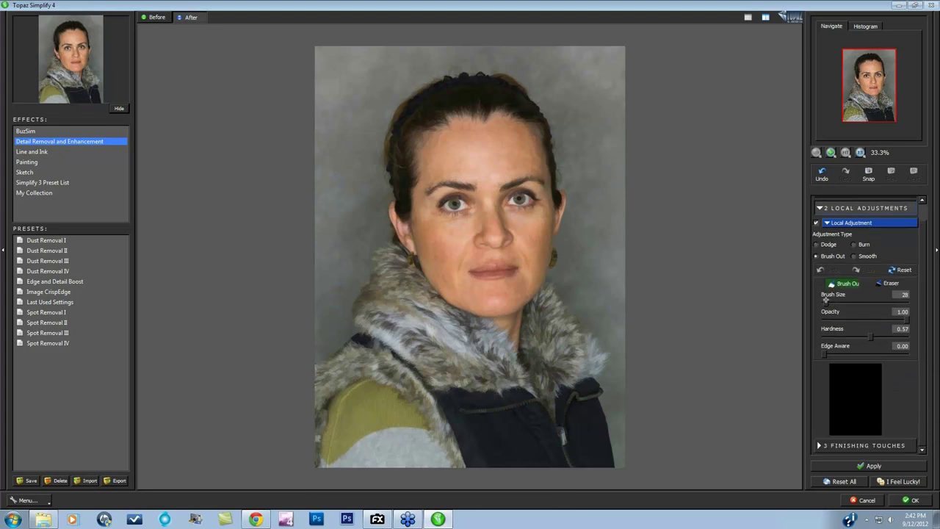
mouse_move(825, 303)
left_mouse_down()
mouse_move(890, 307)
mouse_move(855, 334)
mouse_move(870, 335)
left_mouse_up()
mouse_move(332, 87)
left_mouse_down()
mouse_move(530, 90)
mouse_move(535, 132)
mouse_move(311, 164)
mouse_move(629, 185)
mouse_move(361, 203)
mouse_move(486, 229)
left_mouse_up()
mouse_move(336, 262)
left_mouse_down()
mouse_move(654, 319)
mouse_move(333, 345)
mouse_move(699, 436)
mouse_move(339, 444)
mouse_move(446, 445)
left_mouse_up()
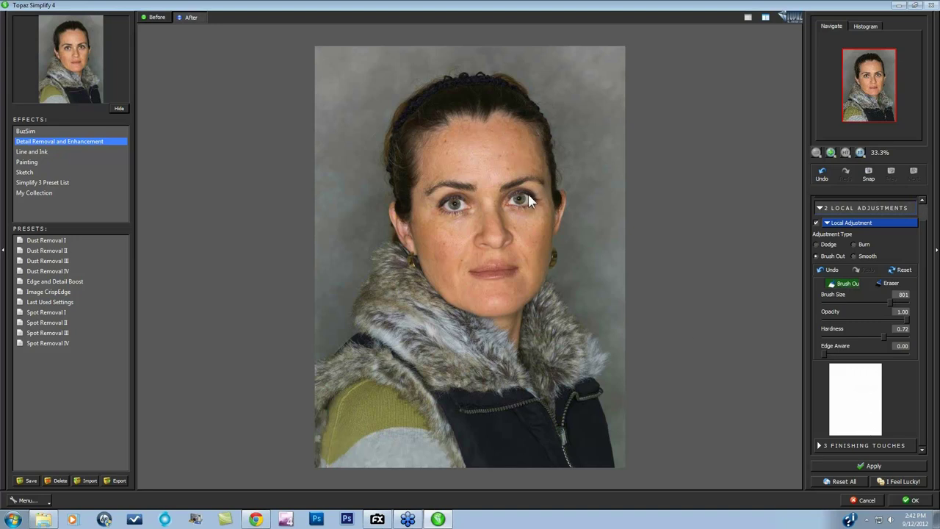
Restore the smoothing over the forehead spots using the local adjustment Eraser at brush size 39 and hardness 0.56
left_click(862, 148)
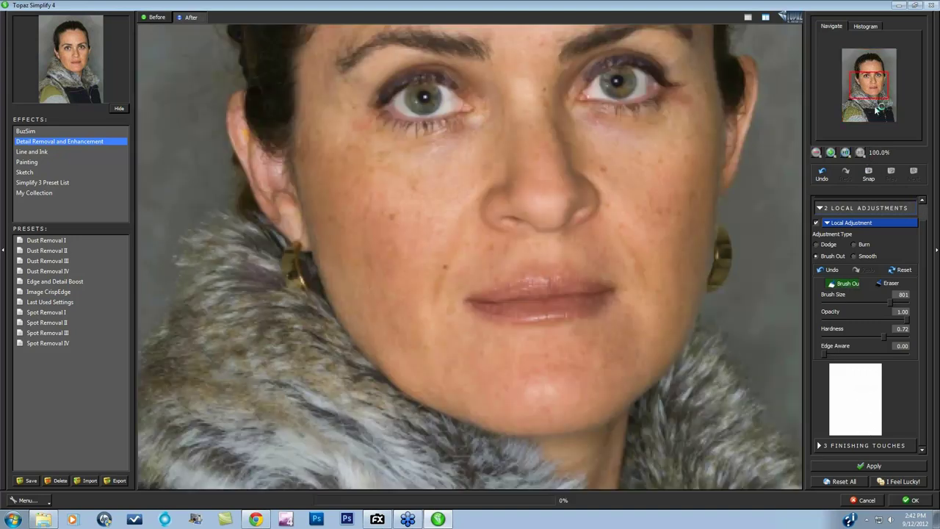
left_click_drag(875, 88, 872, 74)
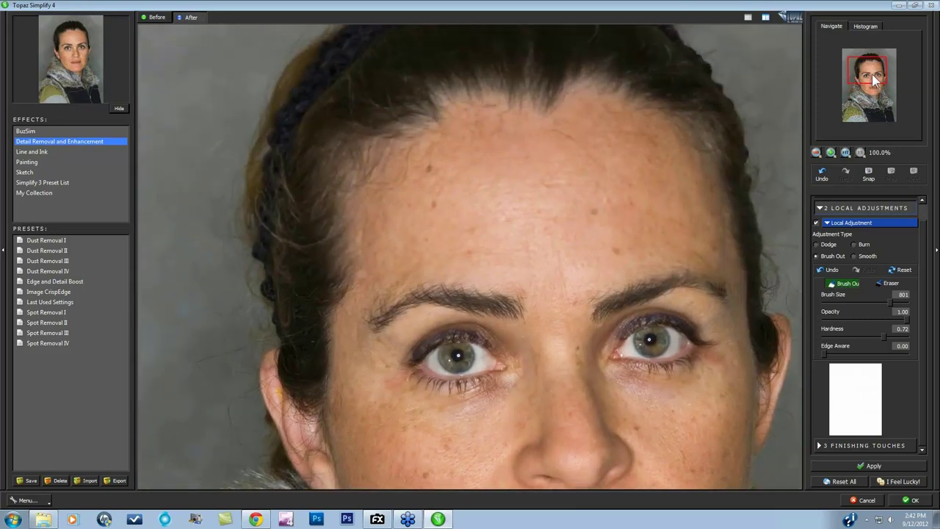
left_click(889, 284)
left_click_drag(836, 301, 827, 302)
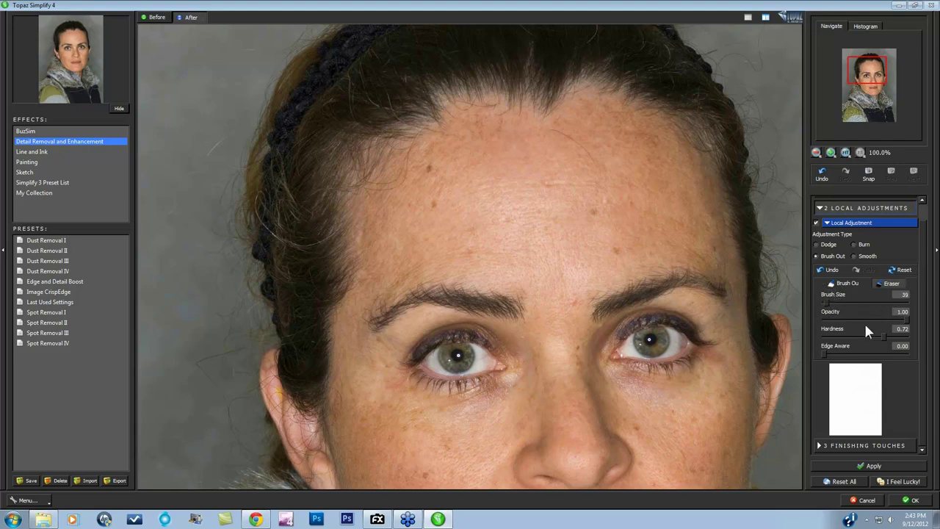
left_click_drag(882, 335, 870, 336)
left_click_drag(430, 167, 434, 208)
left_click(593, 214)
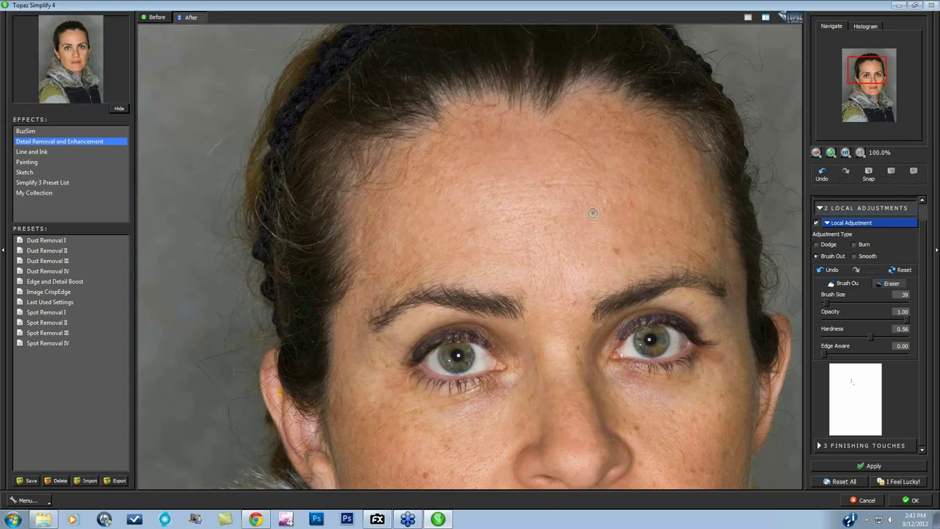
left_click(616, 250)
Erase the brush-out mask over the blemishes on the cheeks, nose and chin
left_click_drag(869, 80, 869, 94)
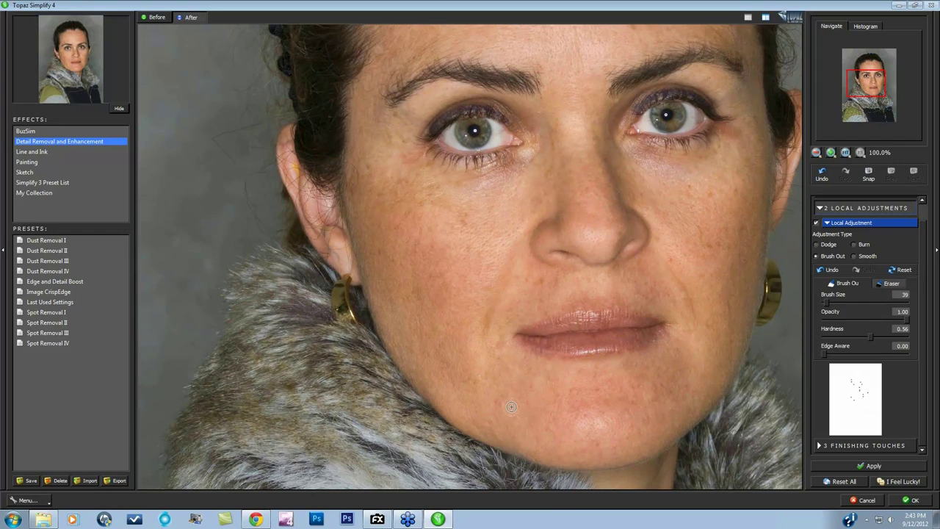
mouse_move(503, 404)
left_mouse_down()
mouse_move(534, 434)
mouse_move(493, 403)
mouse_move(501, 408)
left_mouse_up()
left_click(711, 248)
left_click(668, 256)
left_click(590, 130)
left_click(601, 396)
Erase the mask over the remaining forehead spots and lines, compare with the local adjustment off, and apply the Simplify effect
left_click(871, 82)
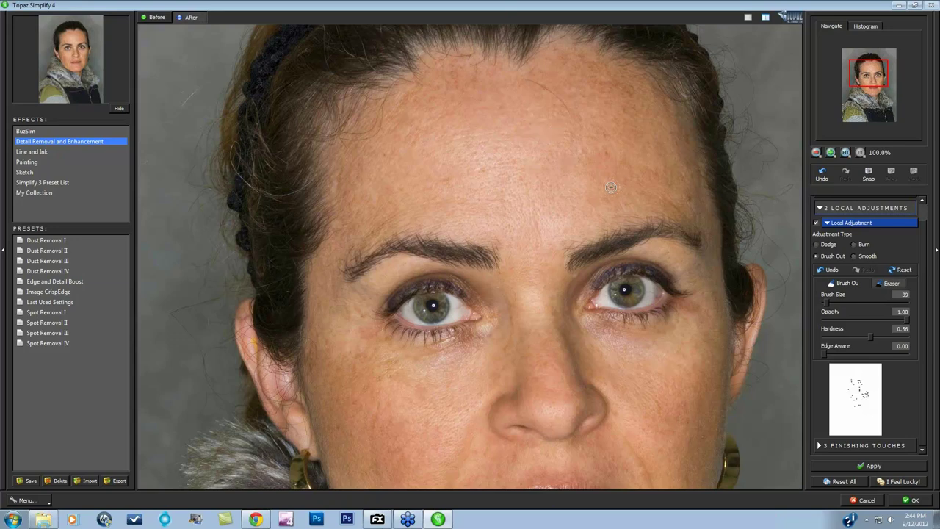
left_click_drag(567, 132, 578, 139)
left_click_drag(489, 136, 474, 140)
left_click_drag(456, 177, 511, 169)
left_click(815, 222)
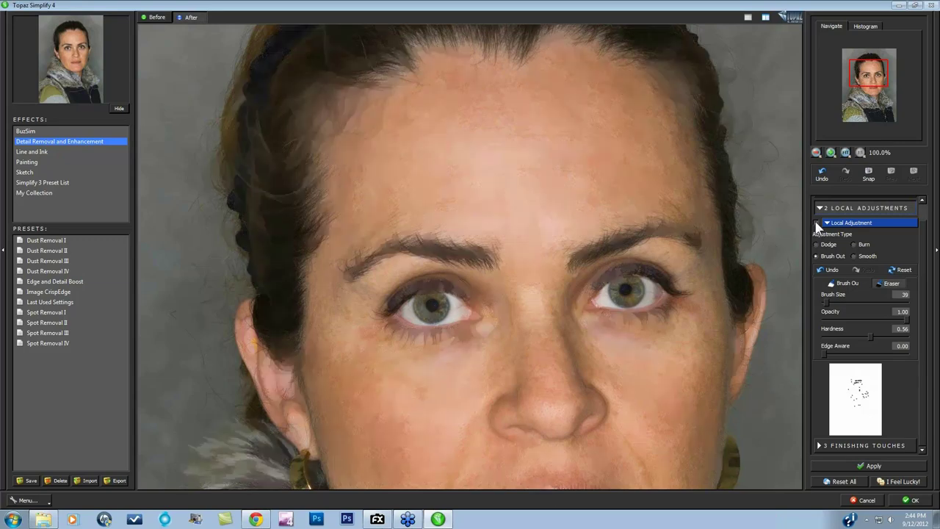
left_click(815, 222)
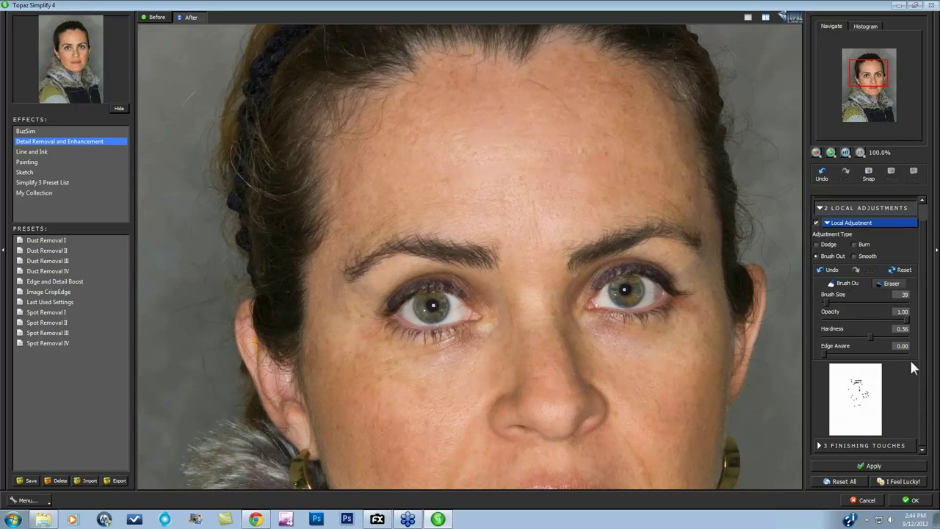
left_click(913, 502)
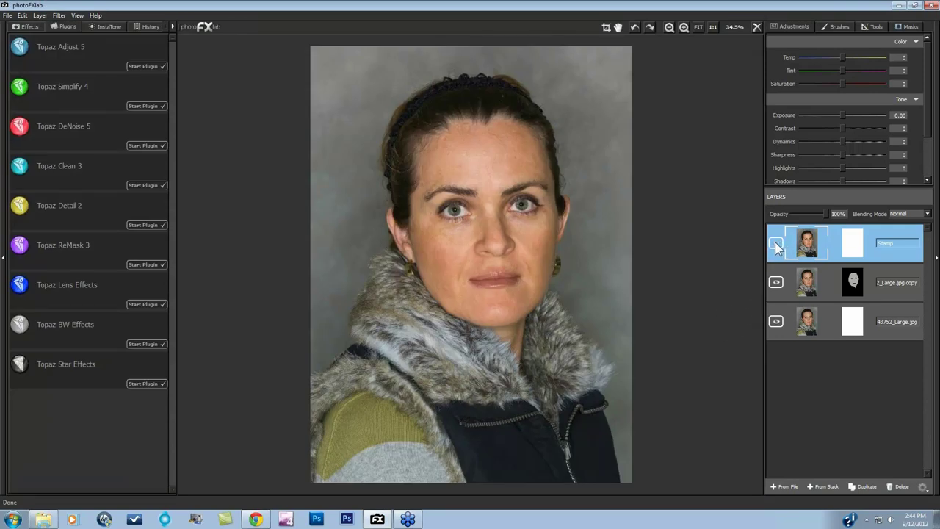
Create a second stamped layer from the stack, start Topaz Clean 3 on it and choose the SkinEven preset
left_click(712, 25)
scroll(692, 212, "up", 3)
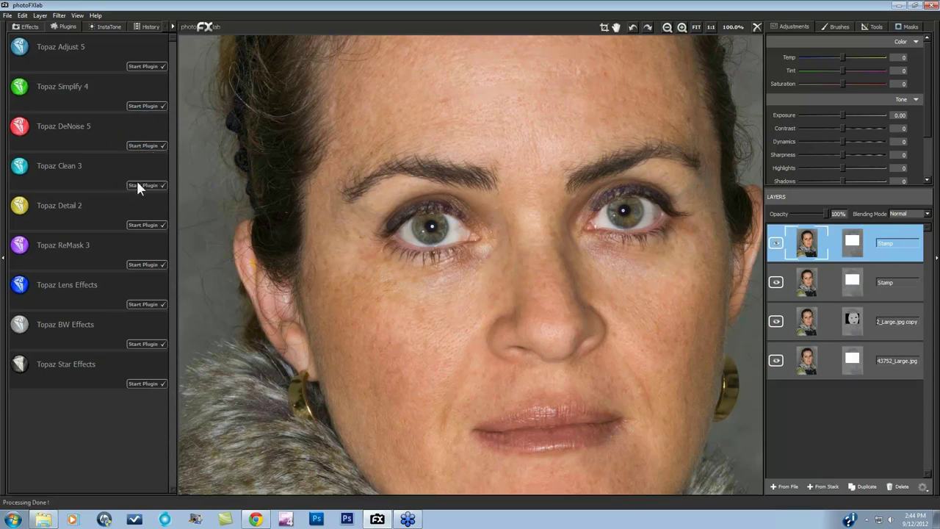
left_click(143, 185)
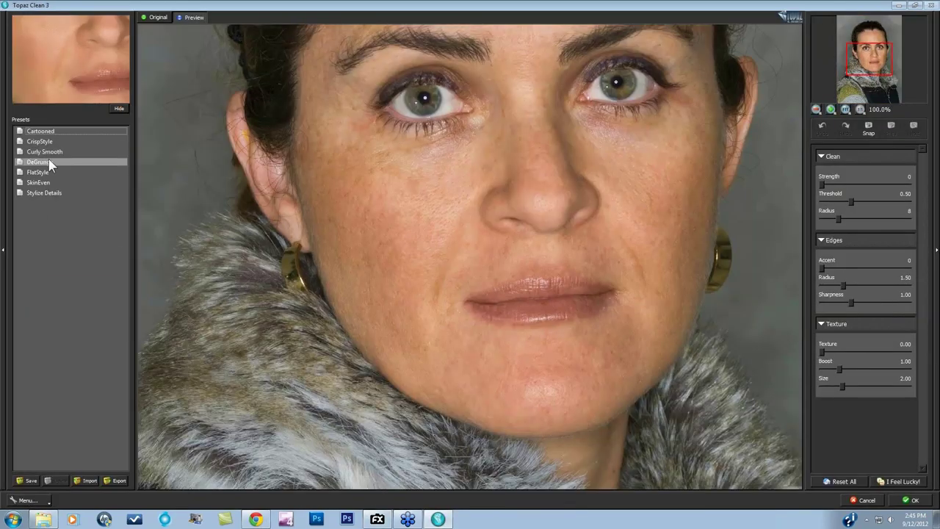
left_click(42, 182)
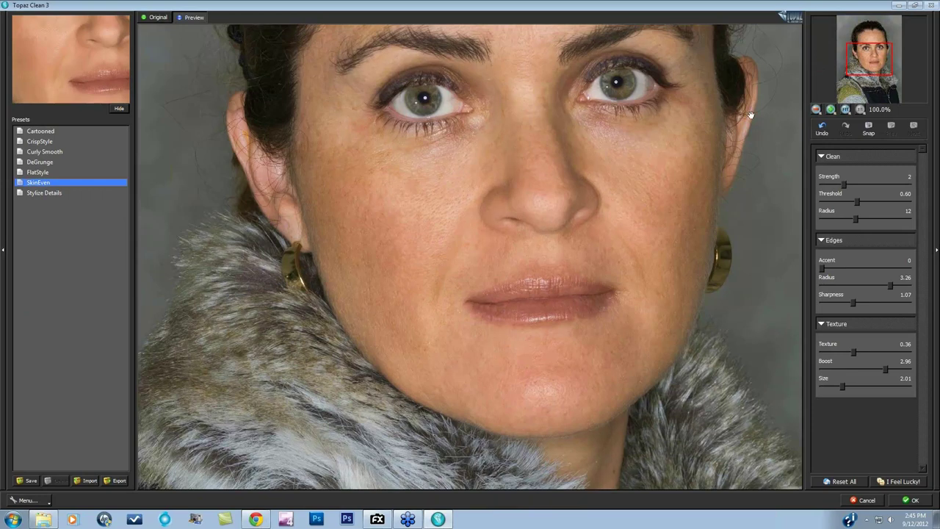
Adjust the skin texture settings to Texture 0.29, Boost 3.06 and Size 4.01
left_click_drag(867, 63, 864, 51)
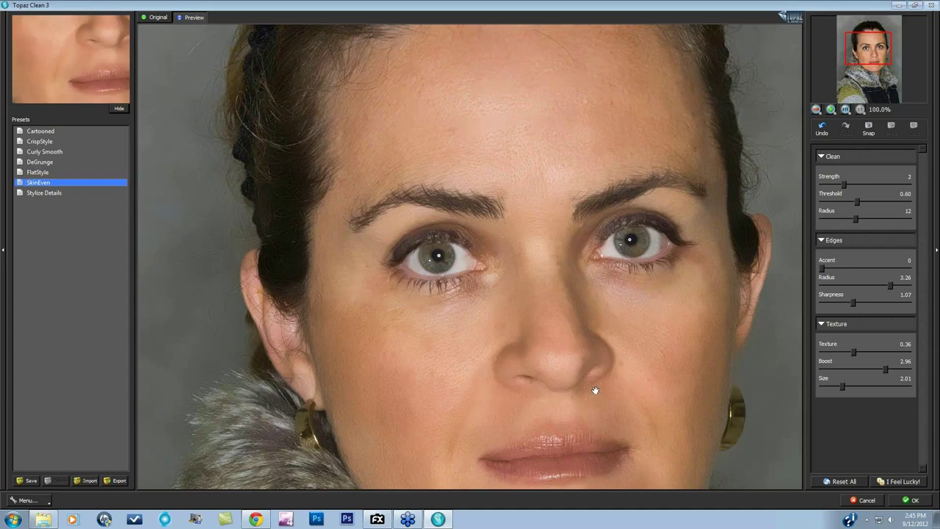
left_click_drag(596, 389, 580, 357)
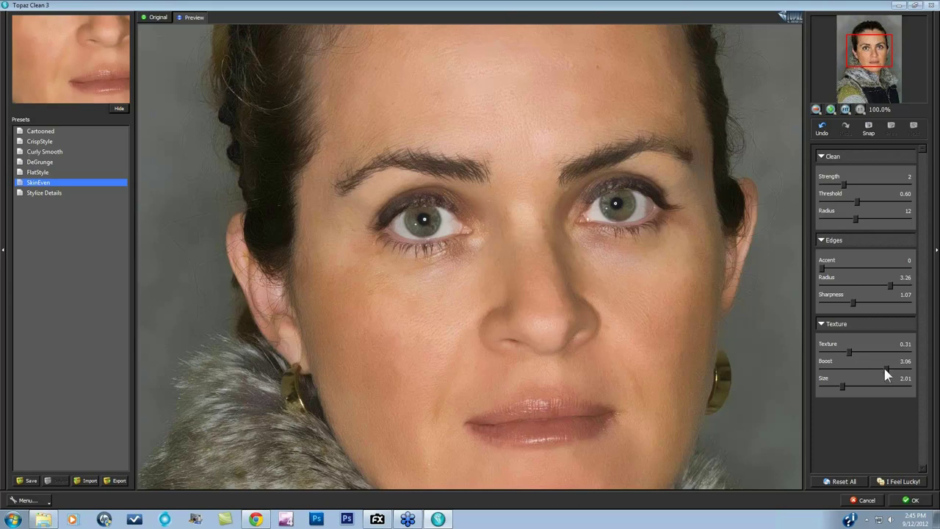
left_click_drag(884, 367, 889, 367)
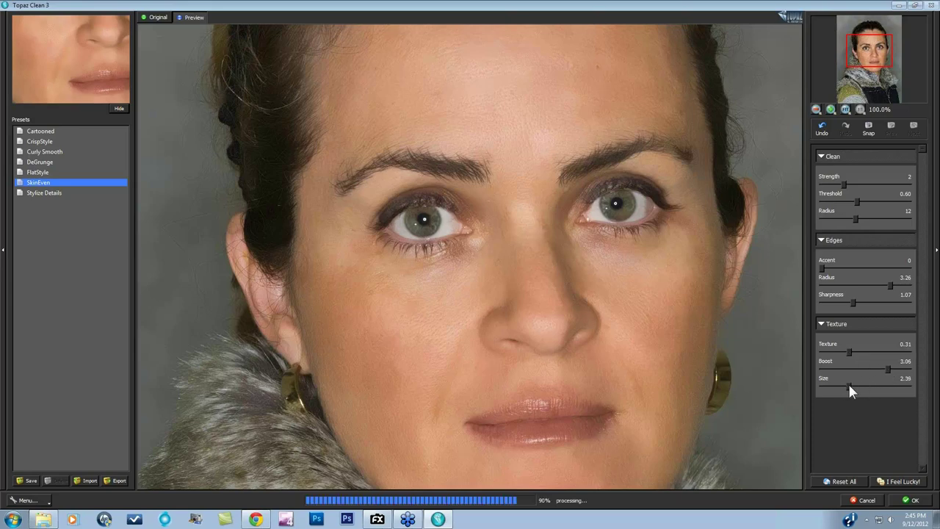
left_click_drag(849, 385, 872, 386)
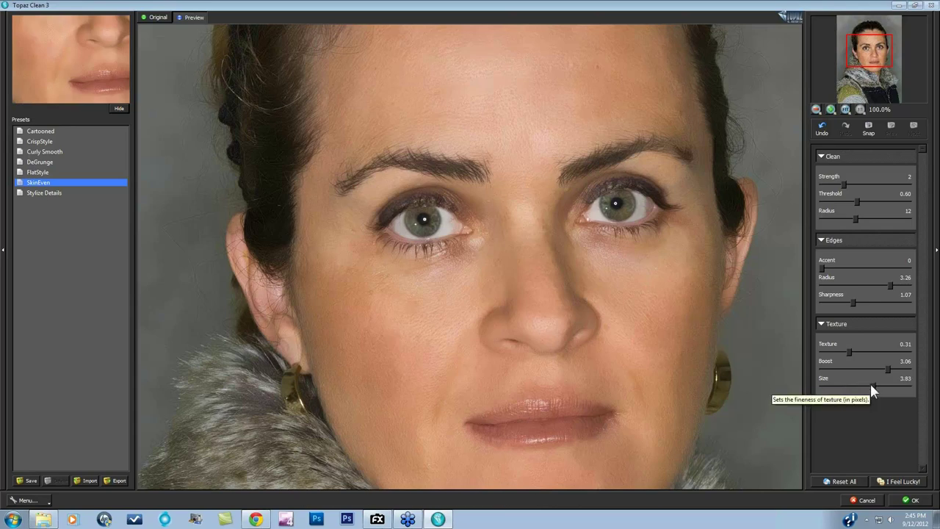
left_click_drag(871, 386, 867, 384)
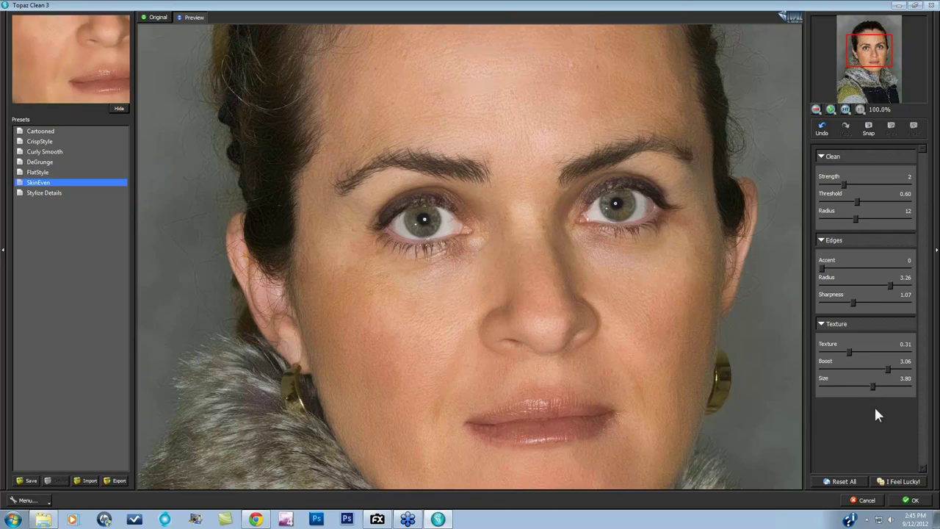
left_click_drag(874, 386, 876, 386)
left_click(835, 183)
left_click(856, 348)
left_click_drag(869, 351, 848, 351)
Fine-tune the cleaning Strength at 2 and set the edges to Accent 5, Radius 2.94 and Sharpness 2.38
left_click_drag(842, 184, 849, 185)
left_click_drag(823, 270, 923, 272)
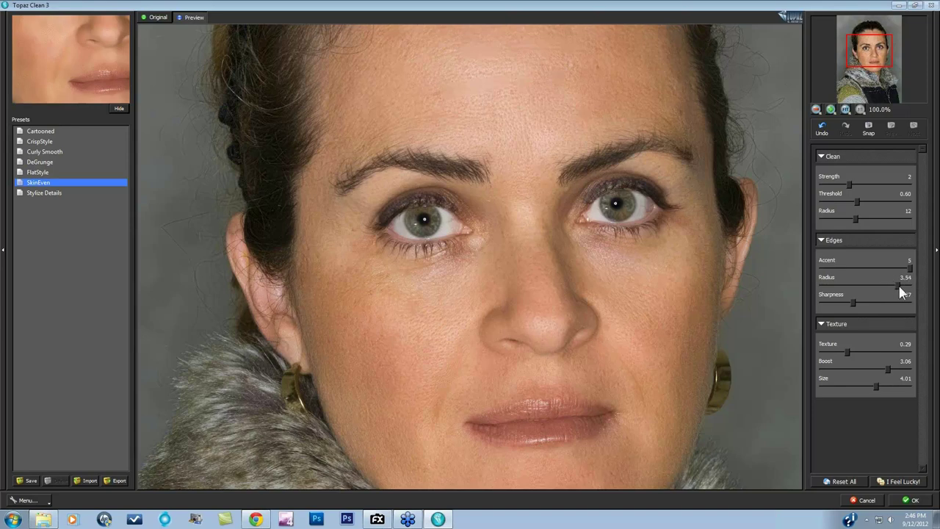
mouse_move(898, 284)
left_mouse_down()
mouse_move(845, 285)
mouse_move(880, 283)
left_mouse_up()
left_click(867, 300)
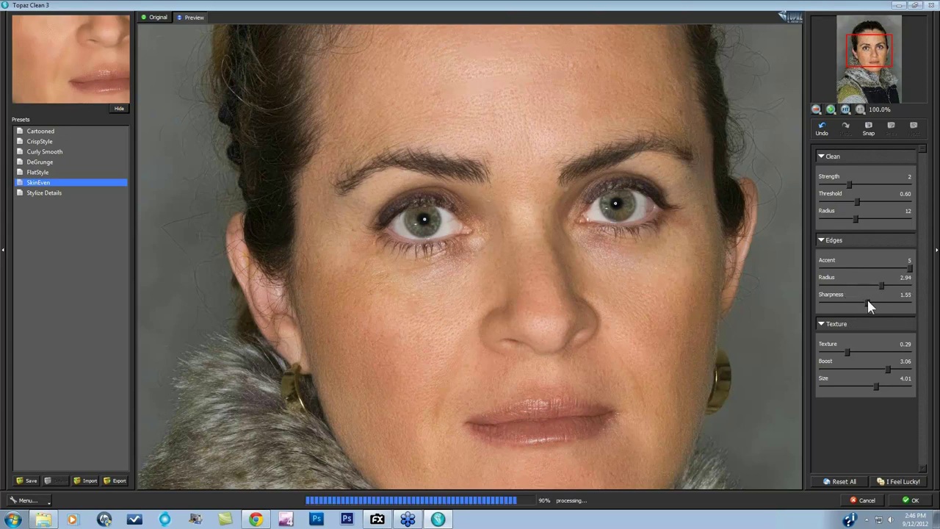
left_click_drag(882, 298, 884, 299)
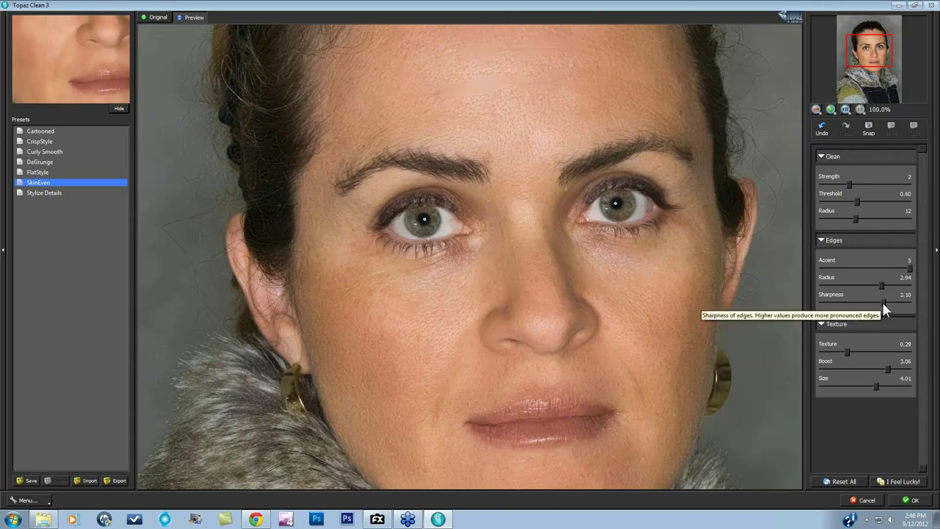
left_click_drag(883, 306, 890, 307)
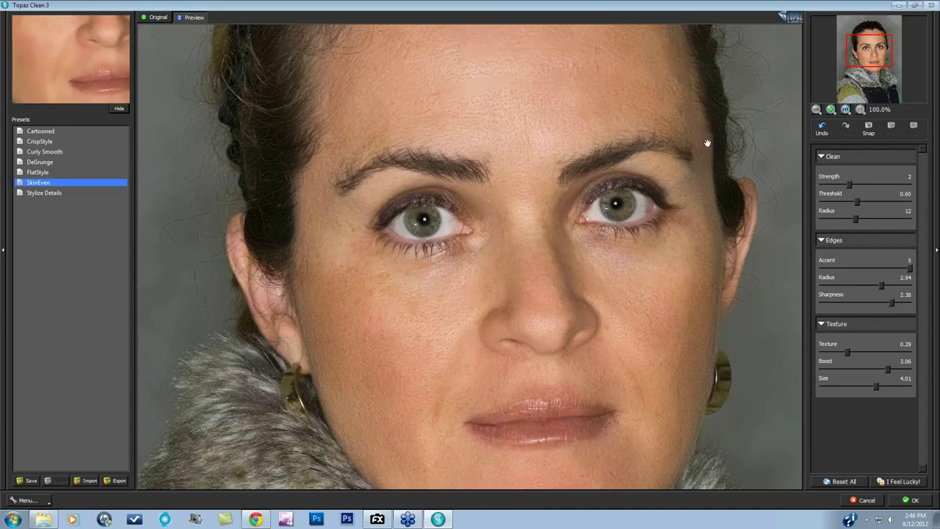
Compare the cleaned skin with the original portrait and apply the Topaz Clean effect to the stamped layer
left_click(454, 321)
left_click(570, 287)
left_click(845, 110)
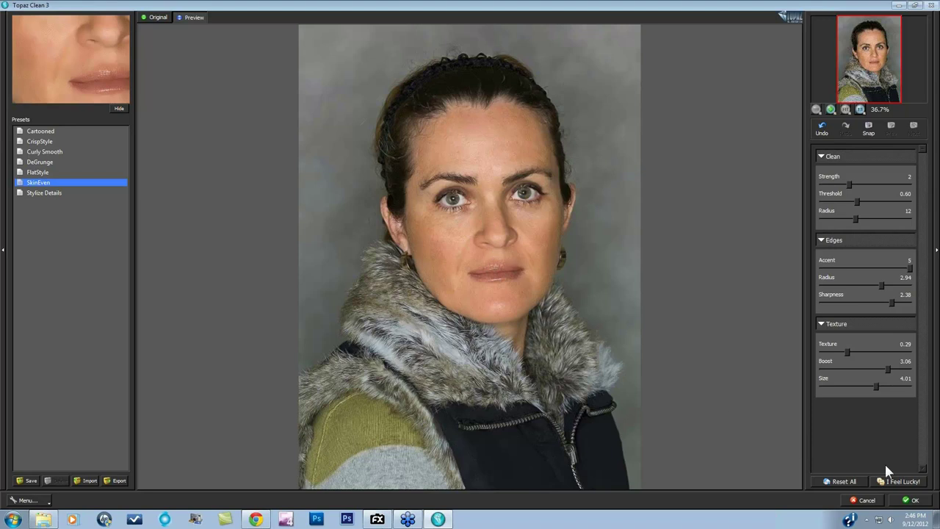
left_click(909, 500)
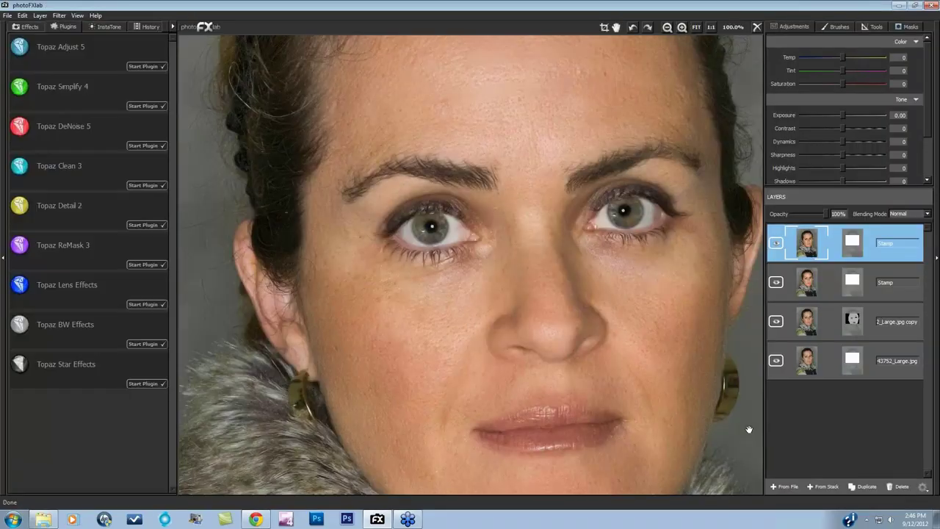
Hide the three upper layers one by one and show them again to compare the retouched portrait with the original
left_click(696, 26)
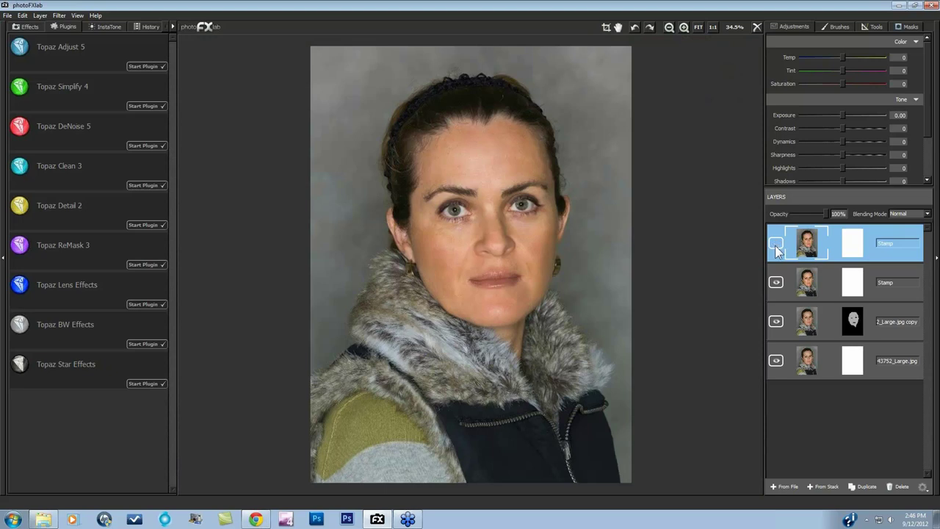
left_click(777, 284)
left_click(776, 323)
left_click(777, 321)
left_click(776, 283)
left_click(776, 280)
left_click(777, 245)
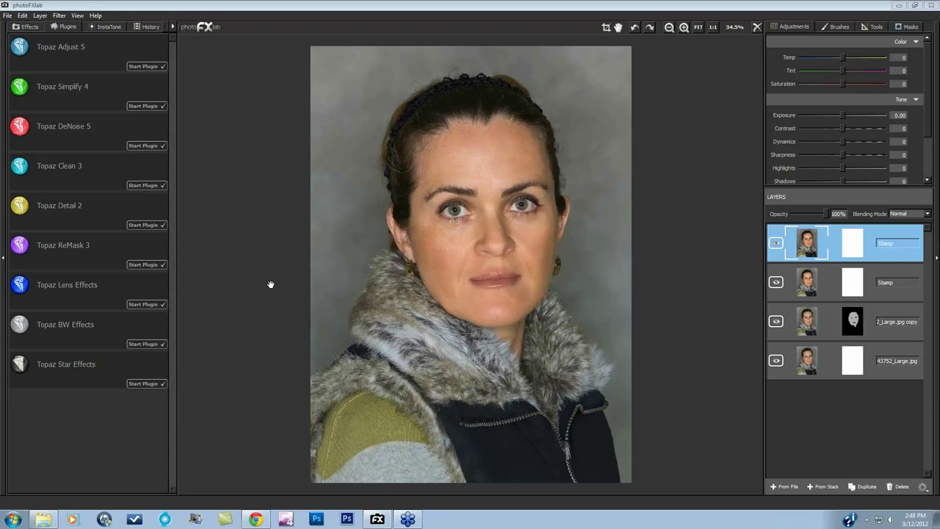
Save the layered file in the Portrait folder as portraitlayers in the Projects (*.pfxl) format
left_click(7, 16)
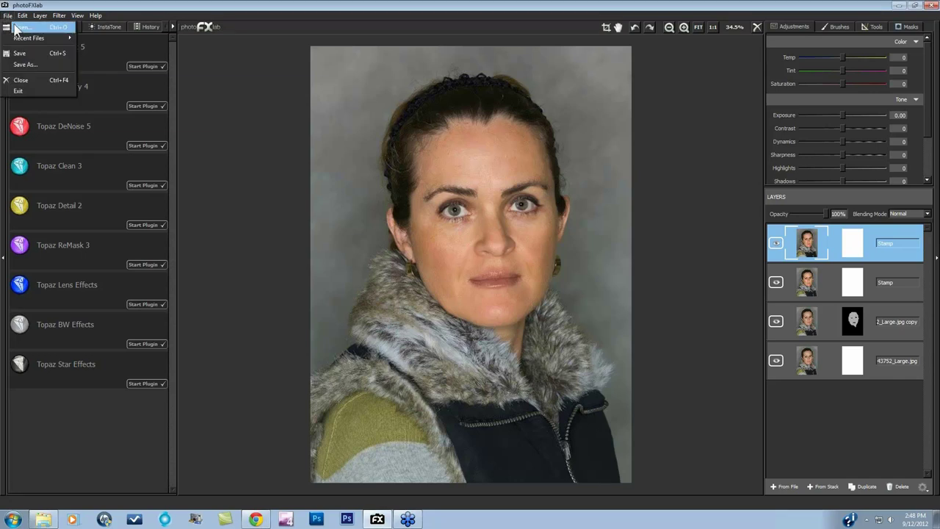
left_click(25, 67)
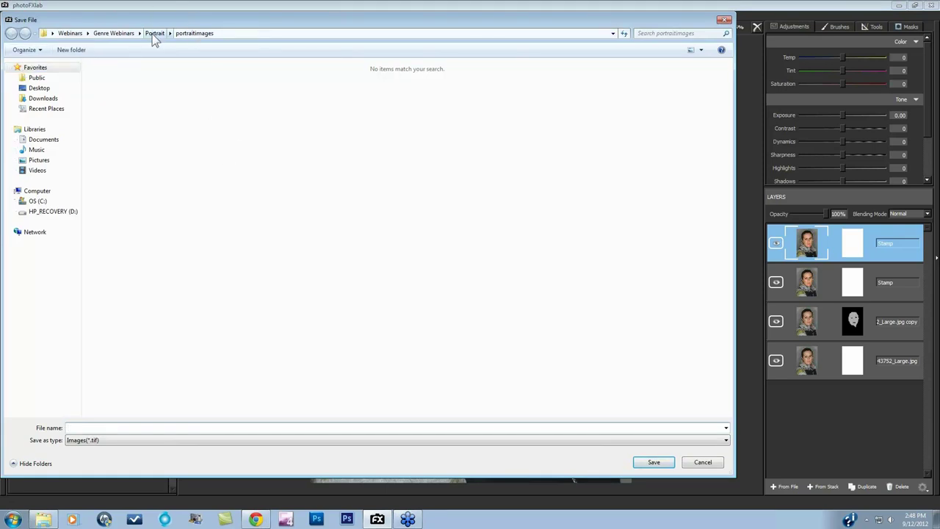
left_click(154, 34)
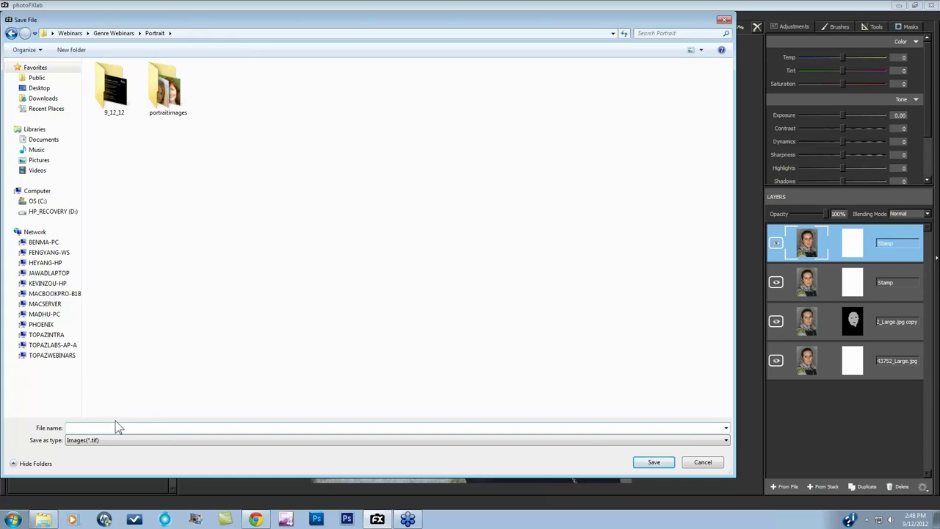
type("portra")
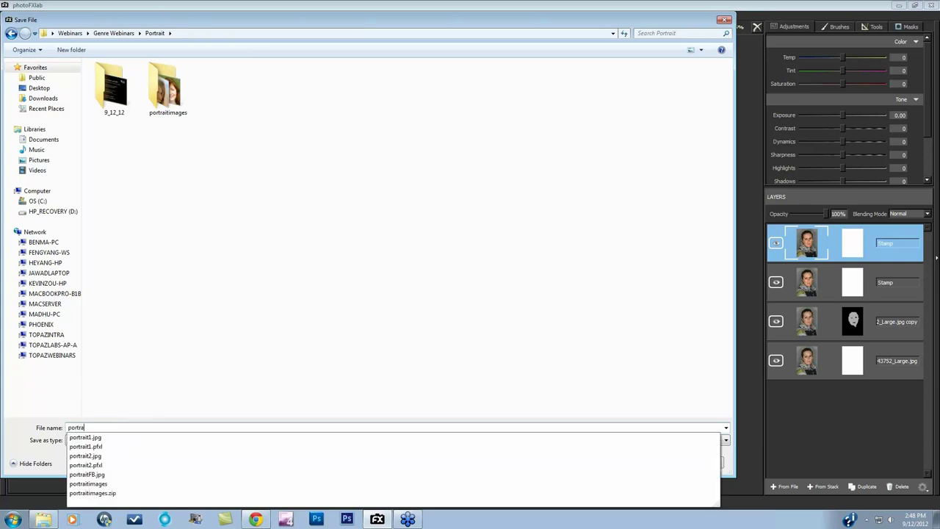
type("itlayers")
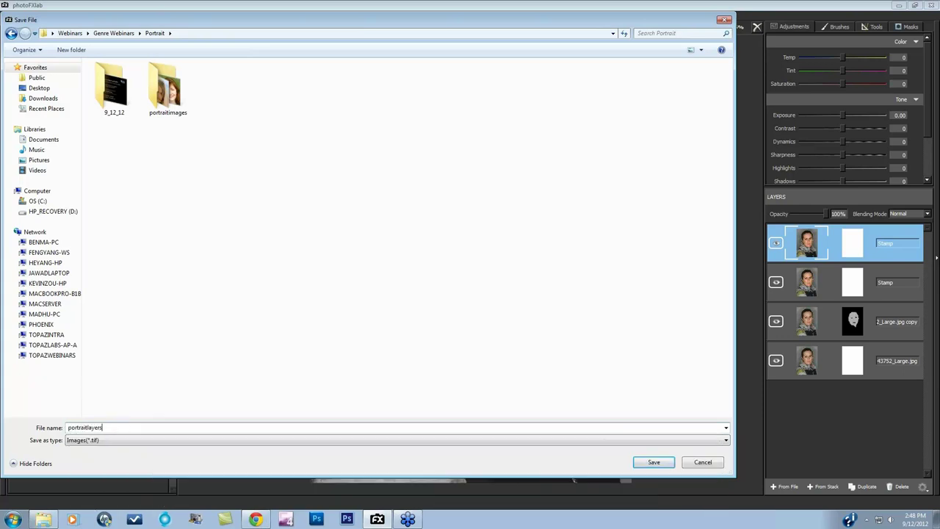
left_click(725, 439)
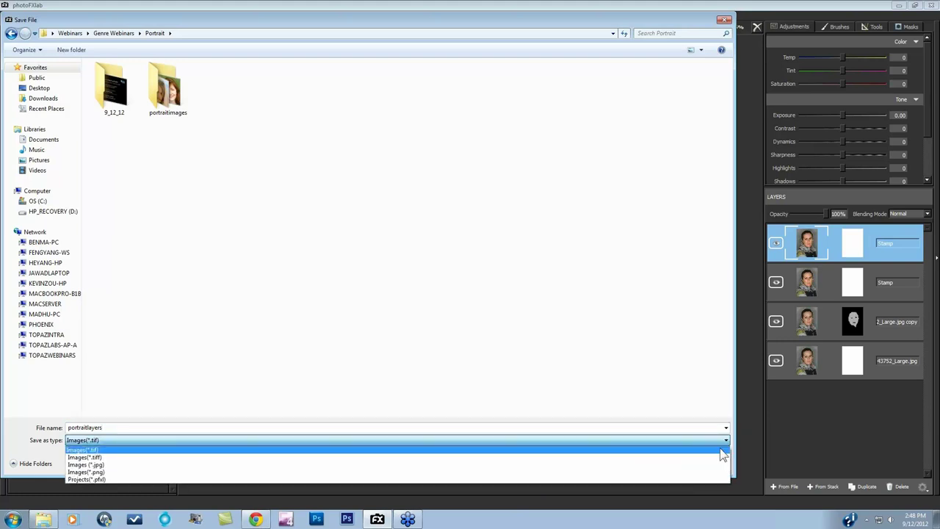
left_click(700, 480)
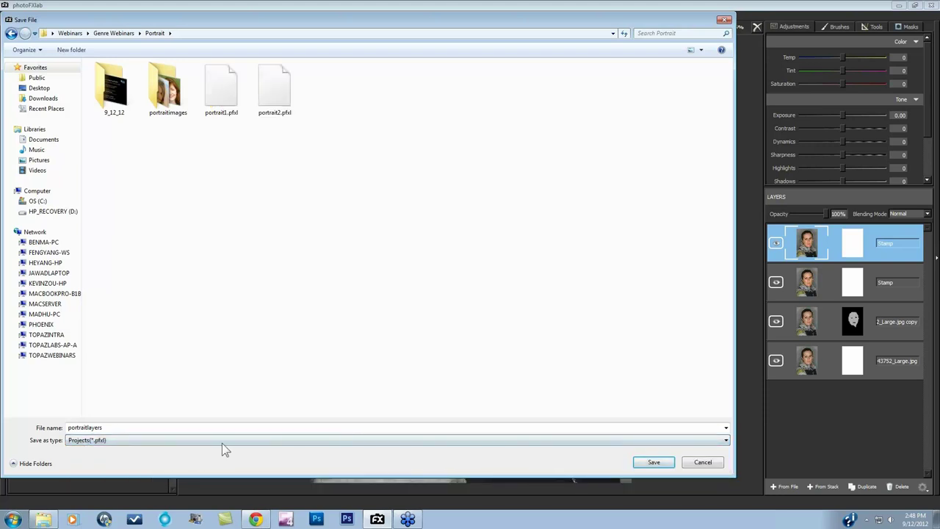
left_click(653, 462)
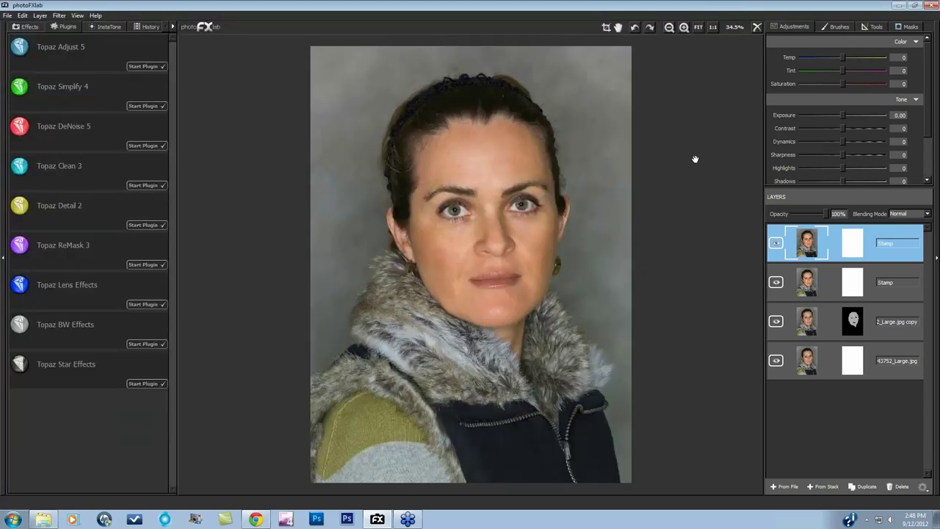
Close the current image and reopen the saved layered portrait project from the recent files
left_click(757, 27)
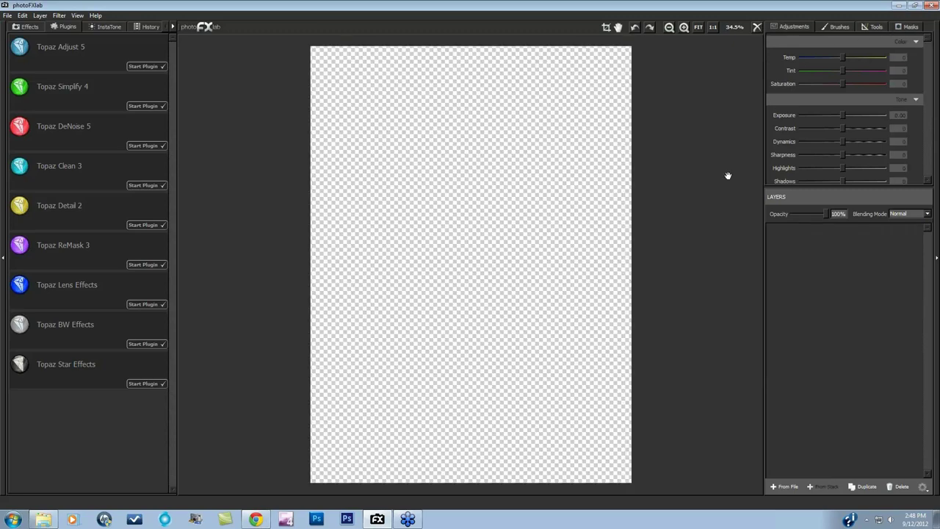
left_click(8, 17)
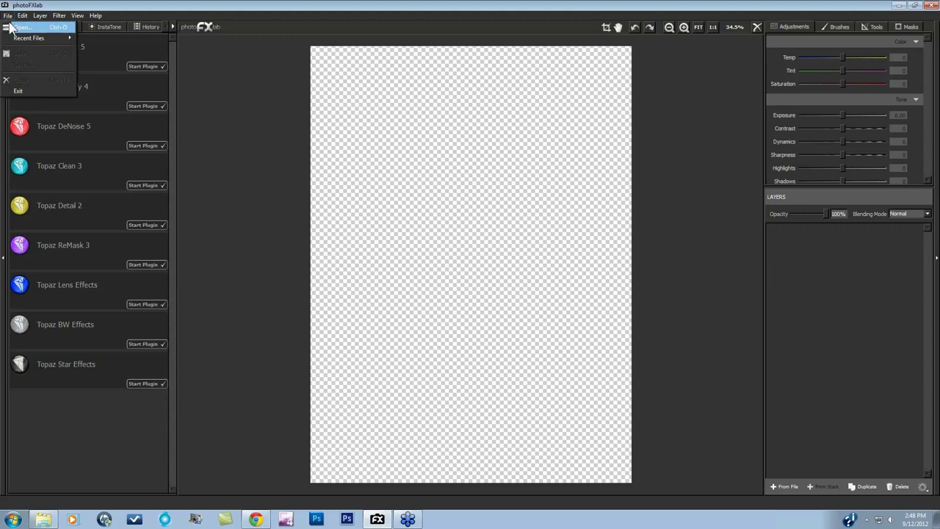
mouse_move(13, 39)
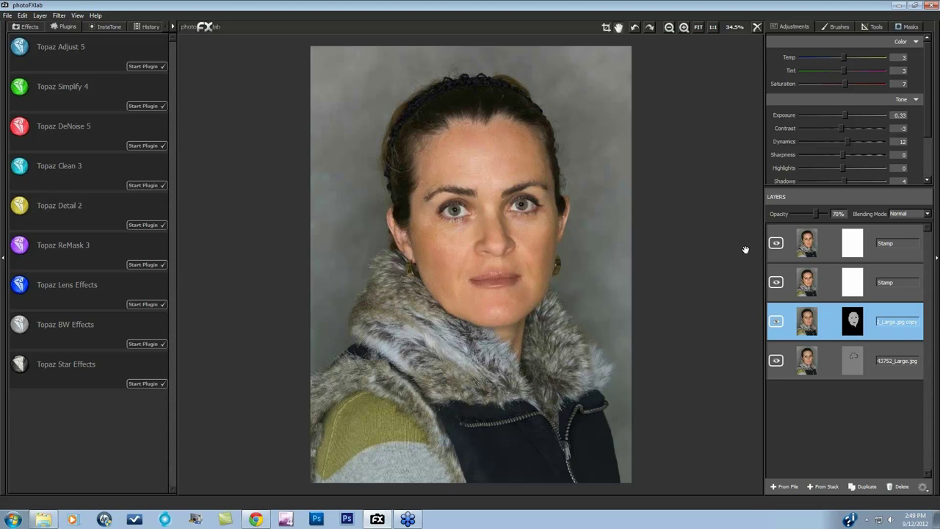
Create another stamped layer from the stack above the top Stamp layer and start Topaz Adjust 5 on it
left_click(824, 245)
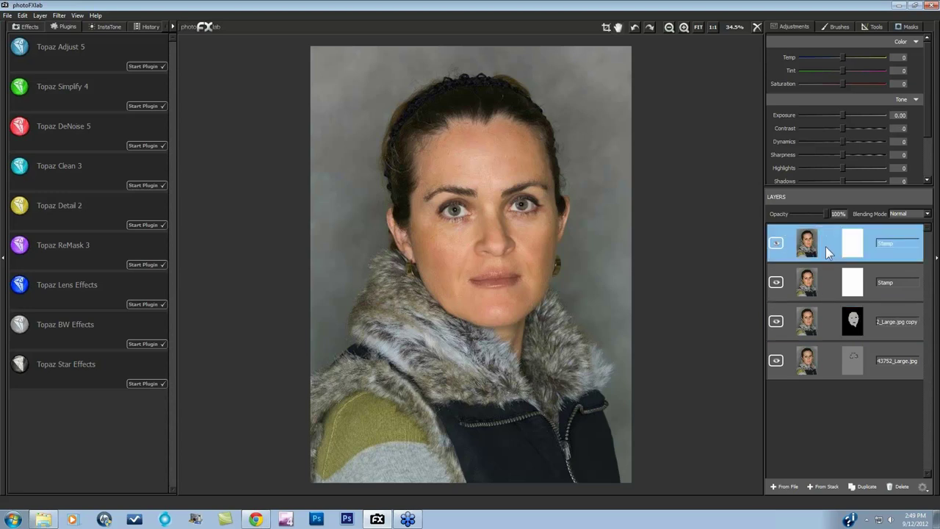
left_click(821, 487)
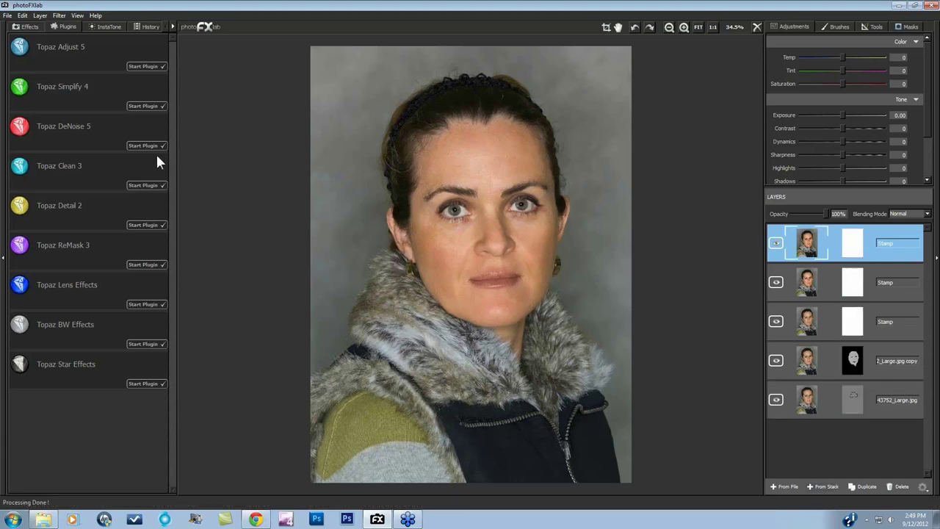
left_click(143, 66)
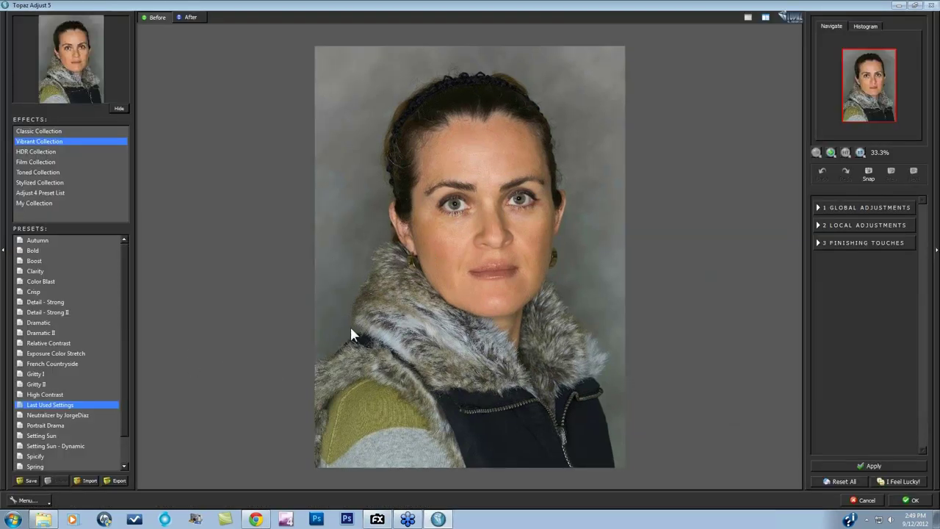
Choose the Photo Pop preset from the Classic Collection and compare its effect with the original image
left_click(44, 131)
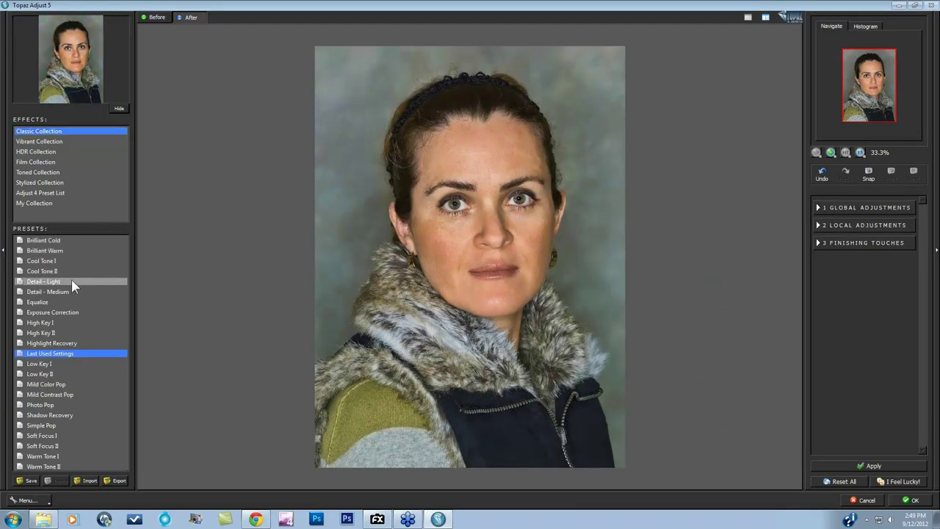
left_click(53, 405)
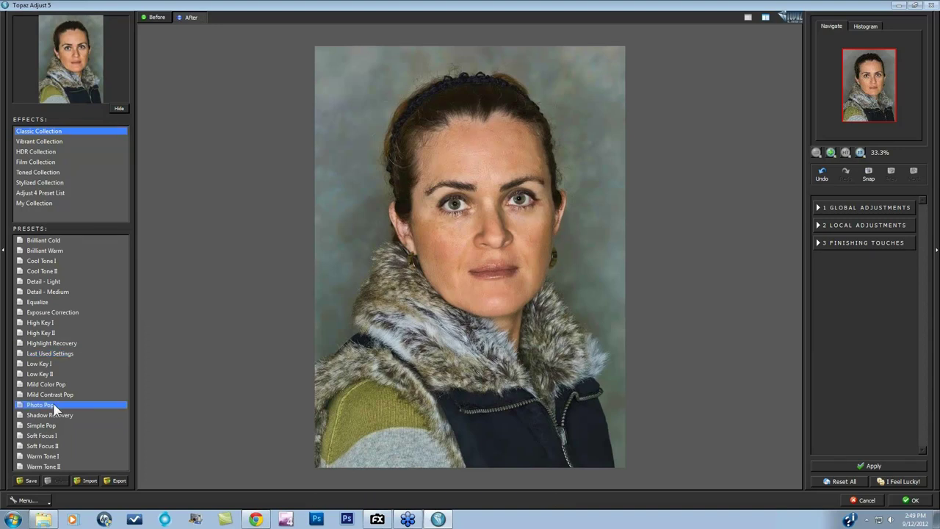
left_click(454, 335)
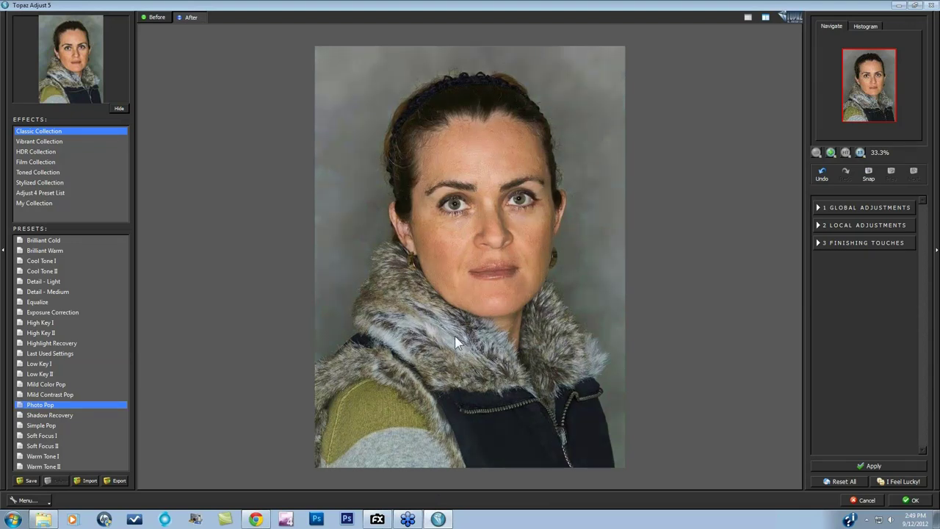
left_click(455, 335)
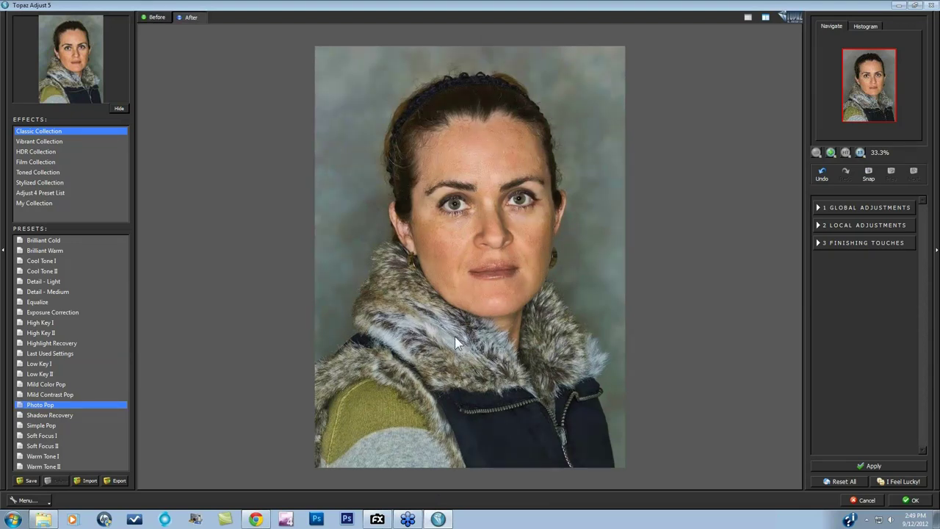
left_click(454, 337)
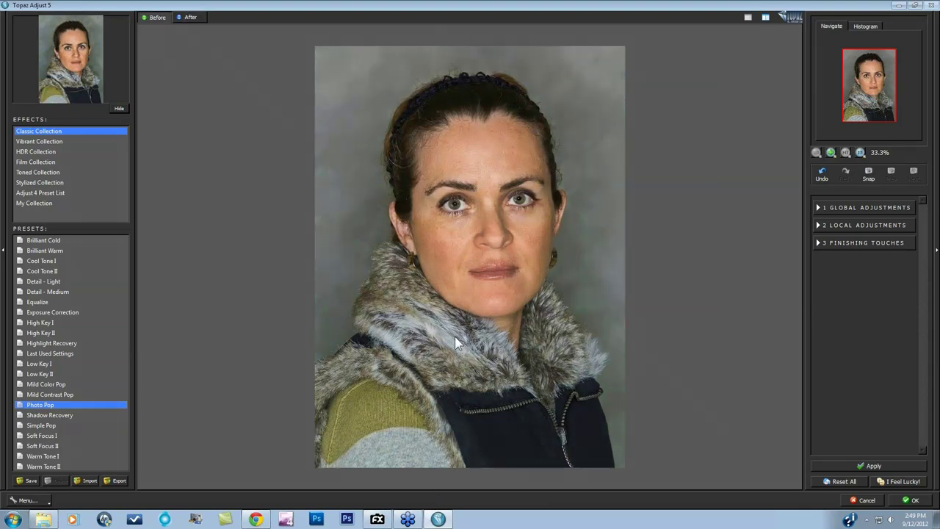
left_click(455, 336)
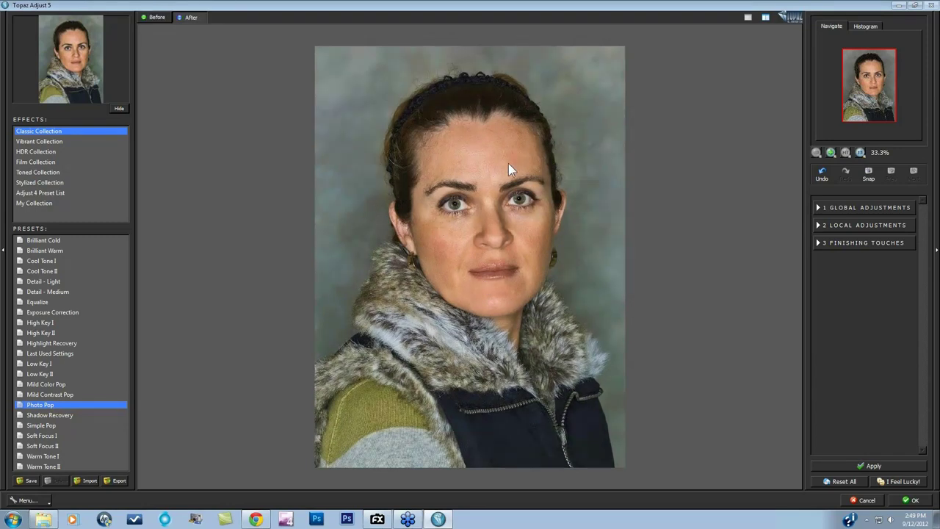
left_click(481, 214)
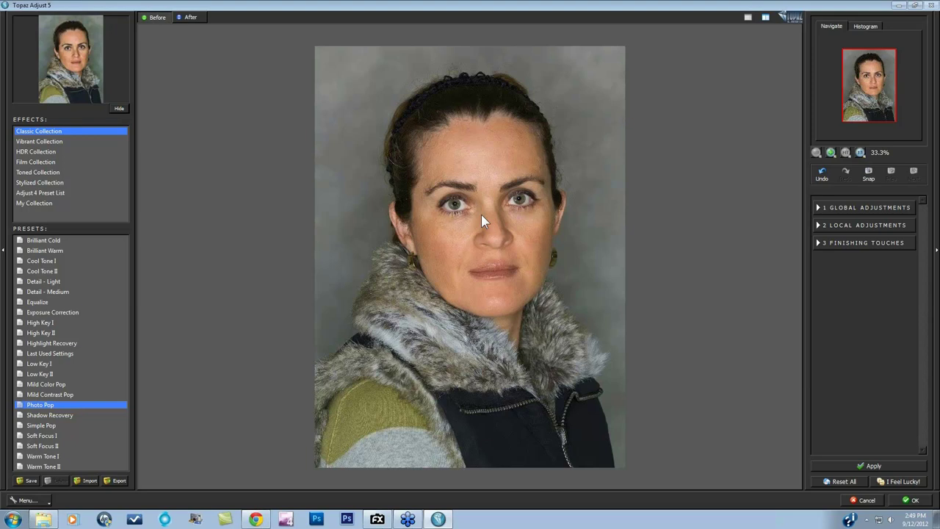
left_click(481, 214)
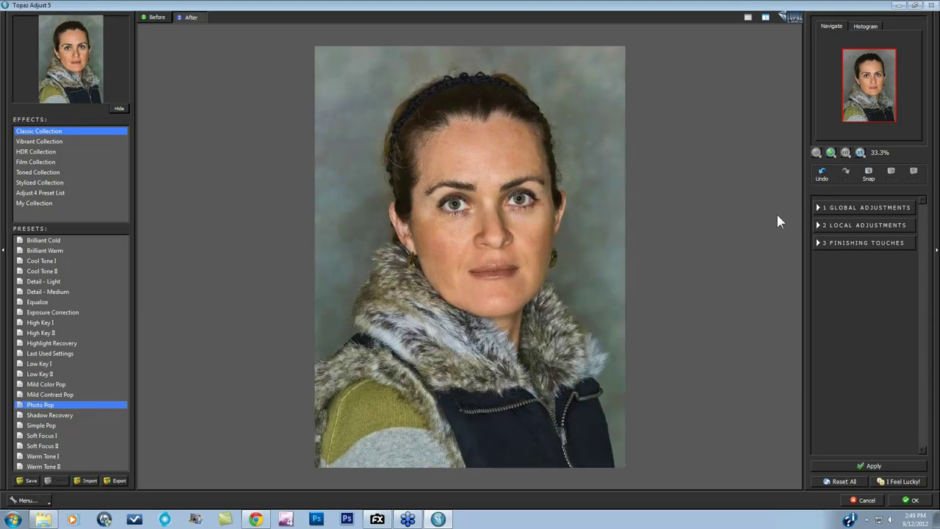
Set up a Brush Out local adjustment with brush size 420, opacity 1.00, hardness 0.07 and edge aware 1.00
left_click(820, 226)
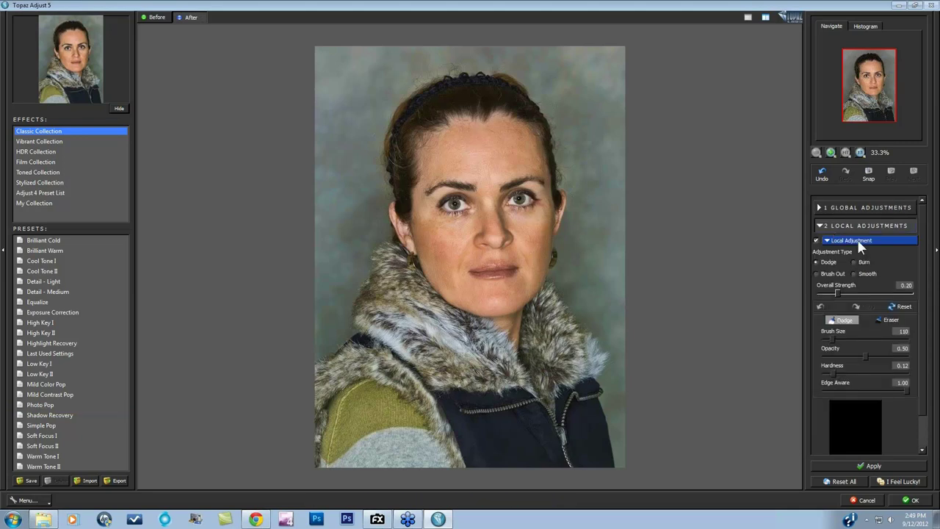
left_click(817, 273)
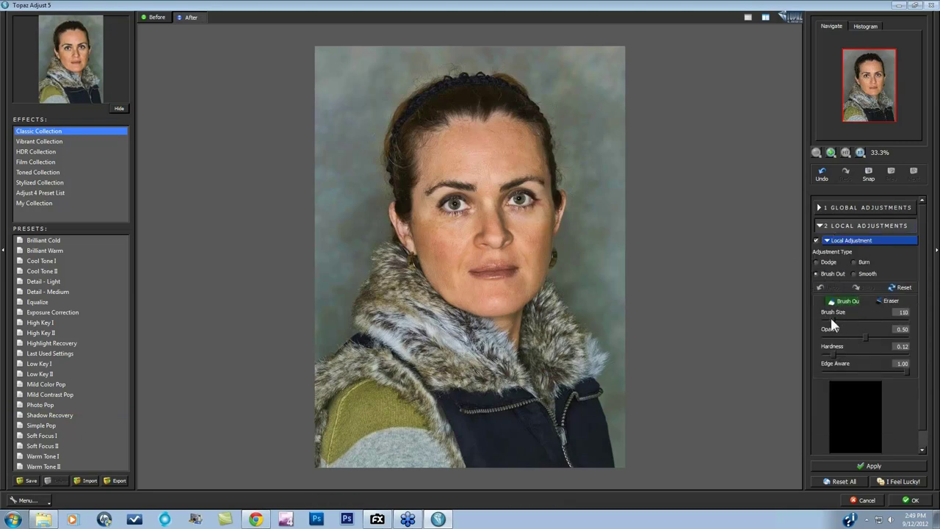
left_click_drag(831, 321, 858, 320)
left_click_drag(866, 336, 908, 336)
Brush the Photo Pop effect out of the woman's facial skin, covering the forehead, cheeks, nose and chin
mouse_move(535, 212)
left_mouse_down()
mouse_move(545, 171)
mouse_move(507, 131)
mouse_move(445, 133)
mouse_move(423, 154)
mouse_move(415, 190)
mouse_move(432, 189)
mouse_move(429, 175)
mouse_move(462, 188)
left_mouse_up()
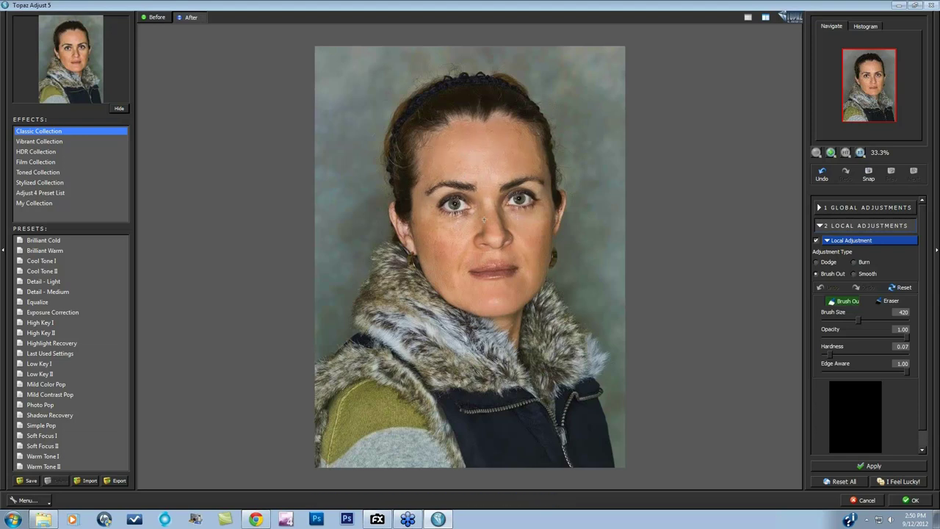
mouse_move(447, 219)
left_mouse_down()
mouse_move(400, 201)
mouse_move(425, 244)
left_mouse_up()
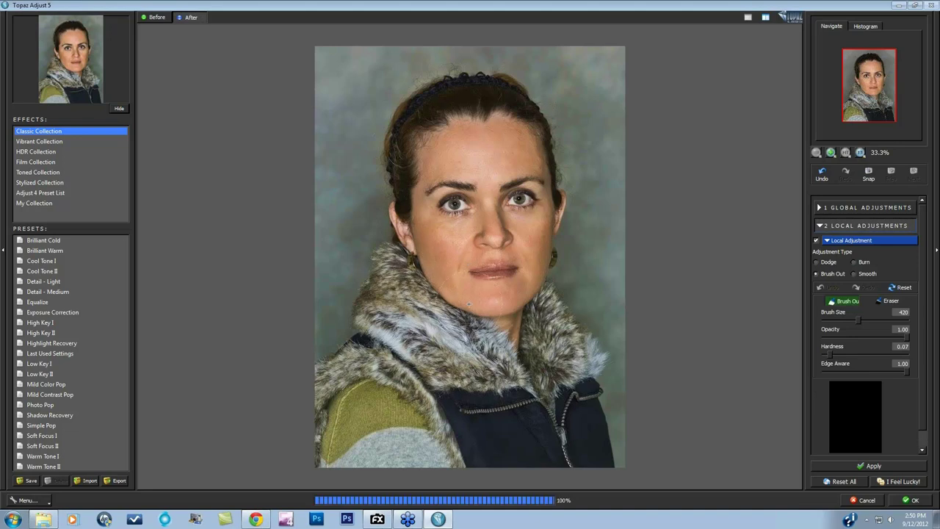
left_click_drag(468, 304, 444, 291)
mouse_move(502, 299)
left_mouse_down()
mouse_move(513, 327)
mouse_move(525, 264)
mouse_move(452, 262)
mouse_move(515, 260)
mouse_move(489, 252)
mouse_move(512, 231)
mouse_move(500, 210)
mouse_move(506, 231)
mouse_move(521, 179)
mouse_move(547, 202)
mouse_move(535, 215)
mouse_move(479, 201)
mouse_move(479, 226)
mouse_move(487, 201)
mouse_move(506, 225)
mouse_move(537, 225)
mouse_move(535, 268)
mouse_move(544, 222)
mouse_move(540, 246)
left_mouse_up()
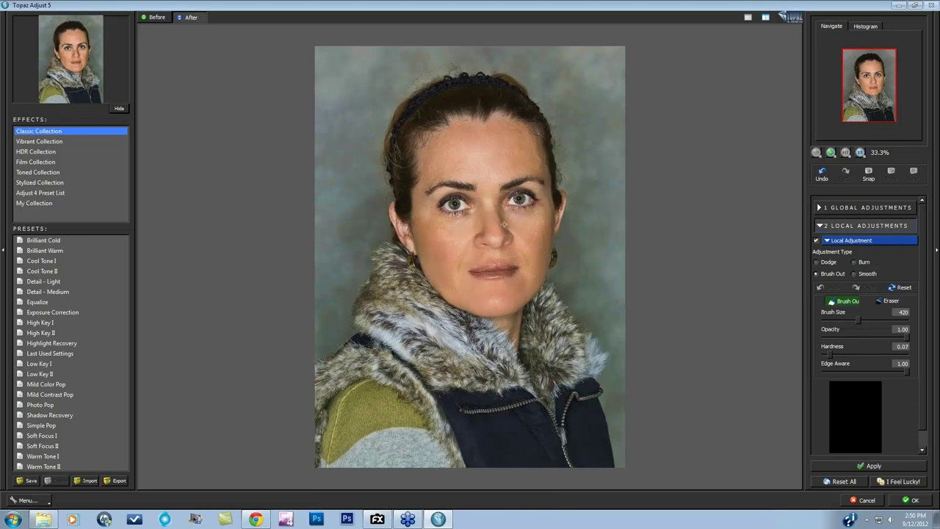
mouse_move(504, 225)
left_mouse_down()
mouse_move(461, 192)
mouse_move(532, 134)
mouse_move(528, 147)
mouse_move(546, 178)
left_mouse_up()
mouse_move(547, 187)
left_mouse_down()
mouse_move(514, 117)
mouse_move(470, 121)
mouse_move(418, 165)
mouse_move(536, 314)
left_mouse_up()
Compare the portrait with the local adjustment off and on, and with the image before the Adjust effect
left_click(816, 240)
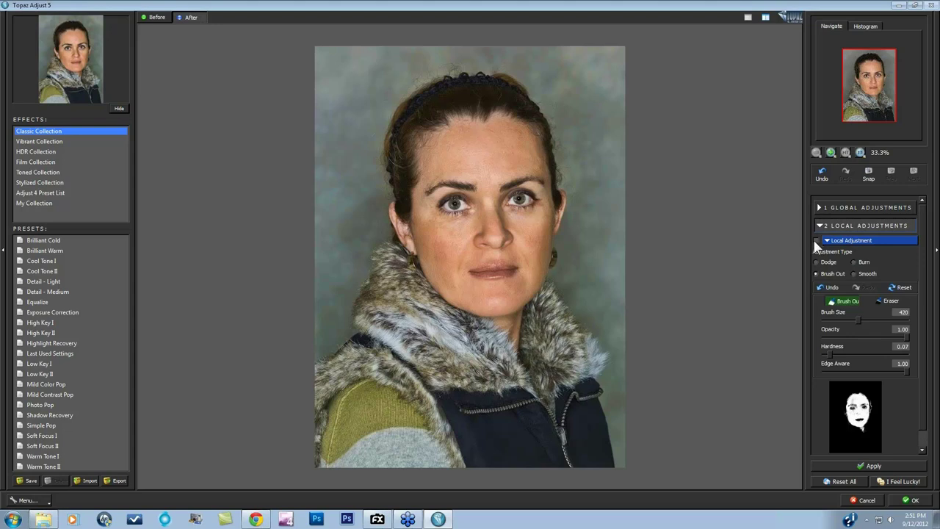
left_click(816, 243)
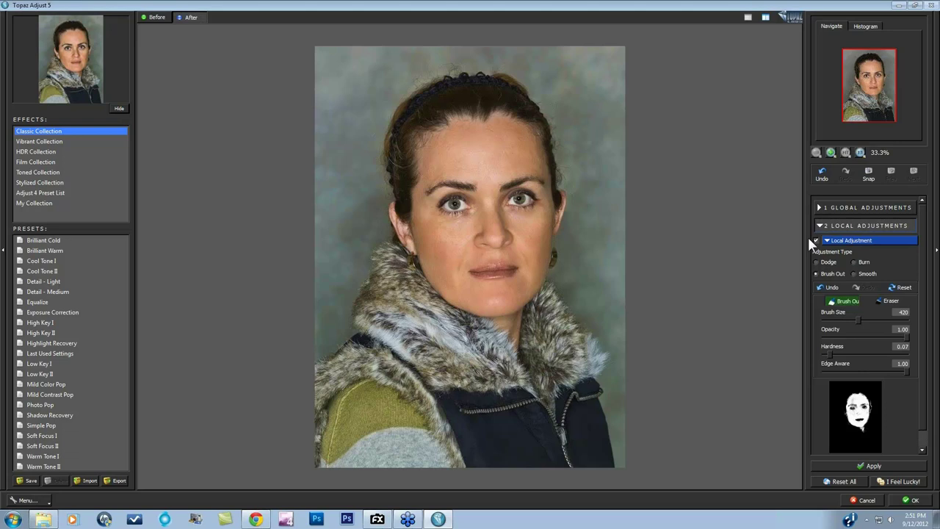
left_click(155, 15)
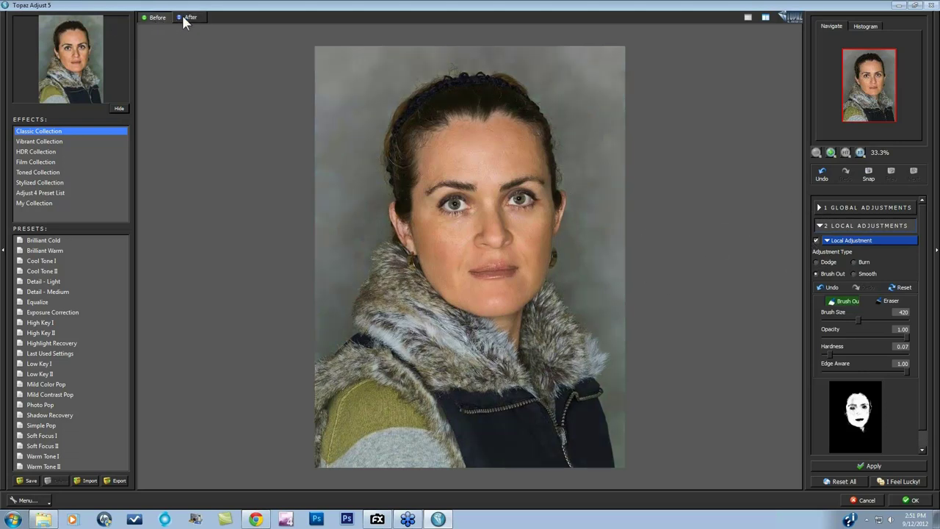
left_click(188, 18)
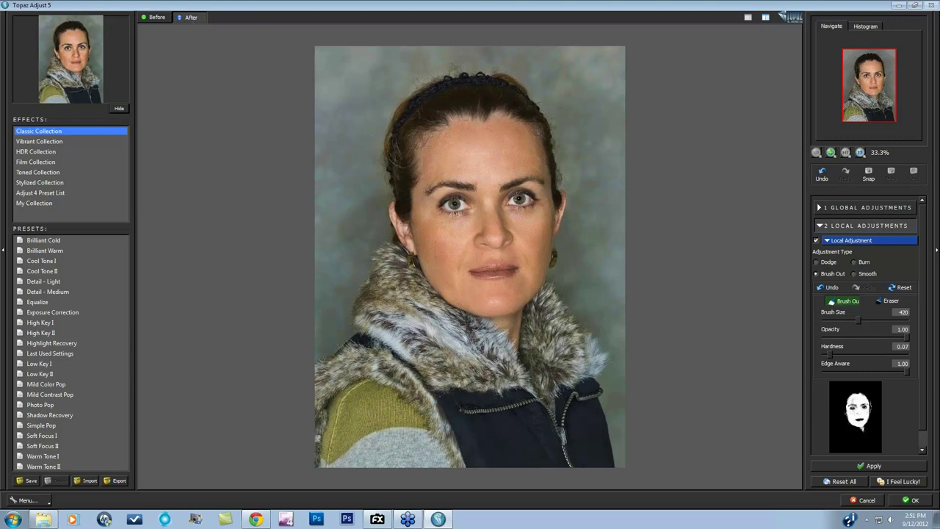
Accept the Topaz Adjust result with the face brushed out and return to the layered project
left_click(914, 503)
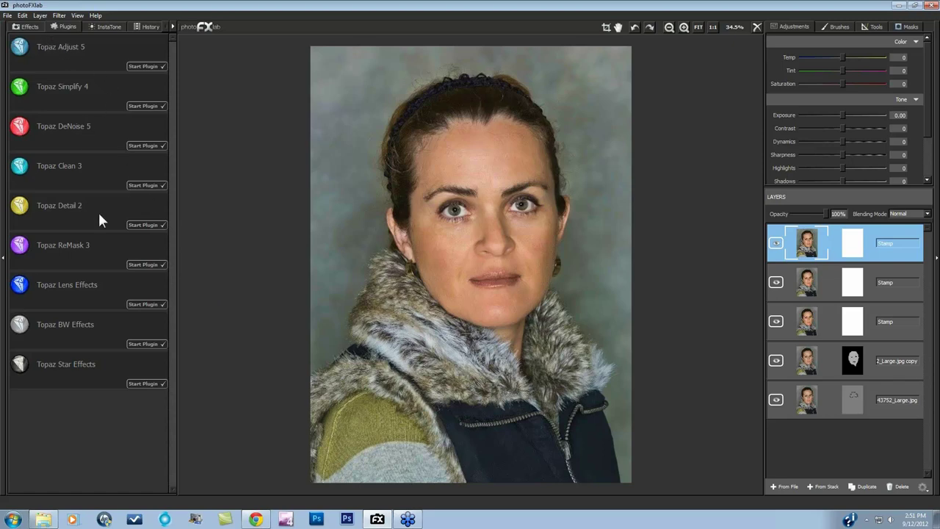
left_click(141, 186)
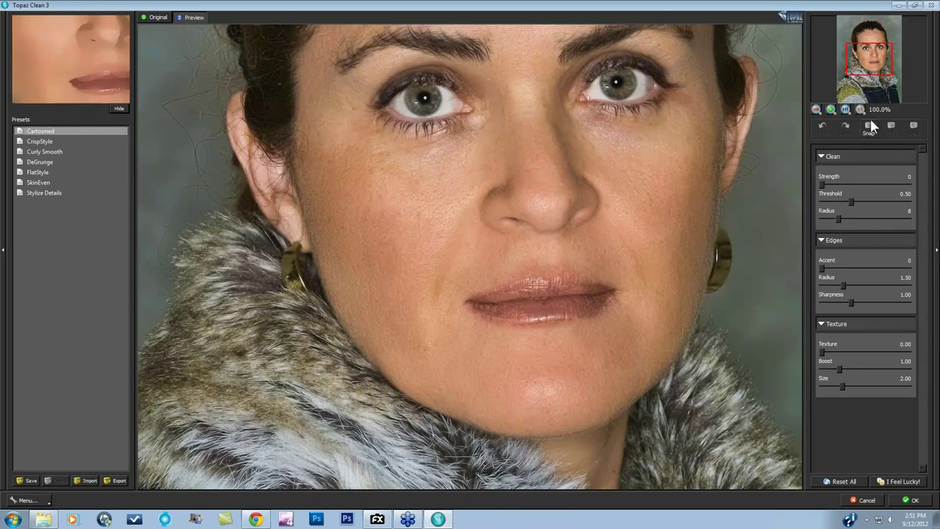
left_click(845, 107)
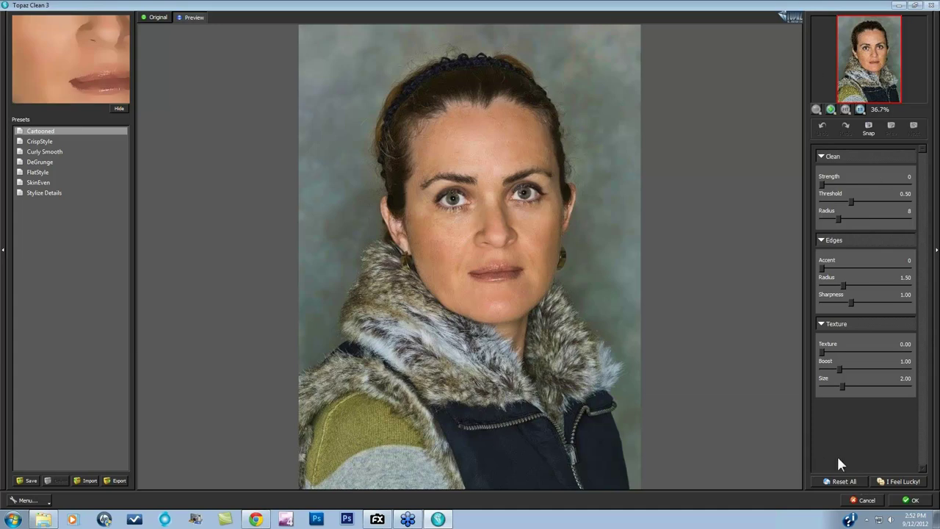
left_click(869, 502)
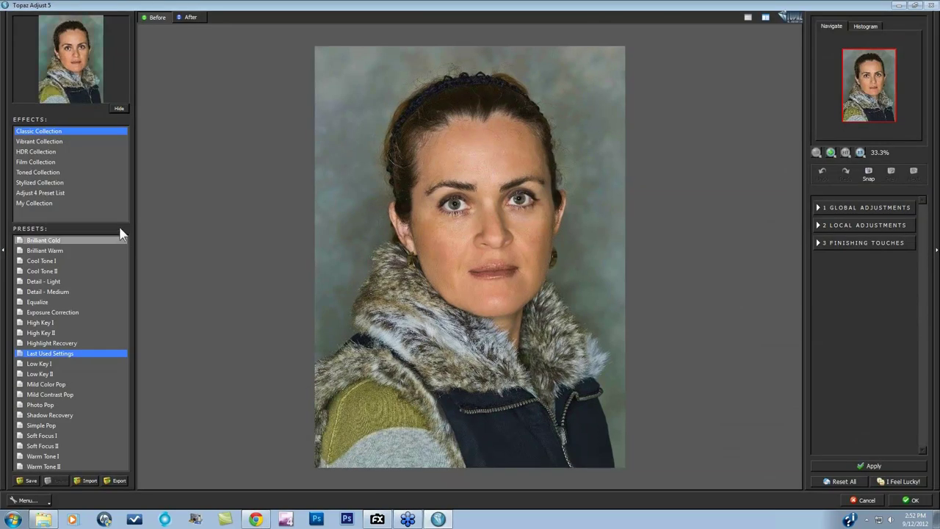
Try the Brilliant Cold preset in Topaz Adjust 5, apply it, and compare it with the image before the effect
left_click(53, 240)
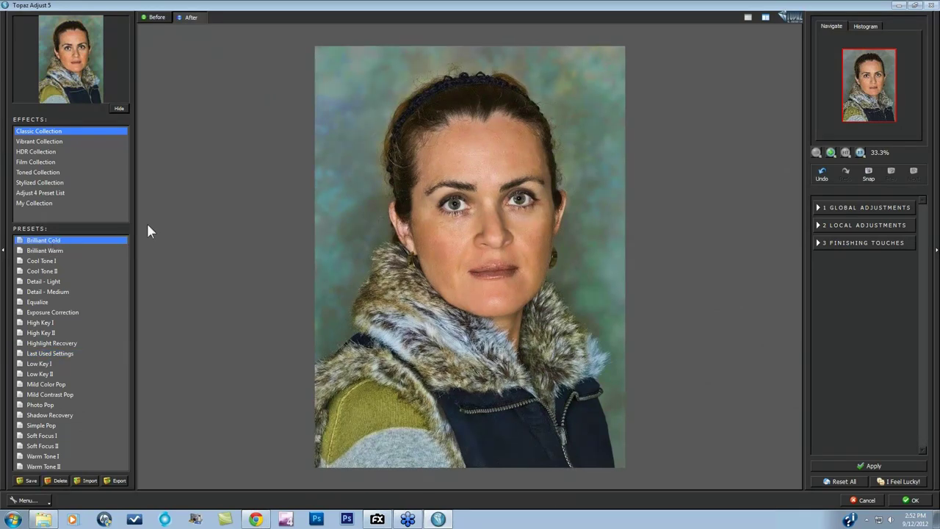
left_click(157, 18)
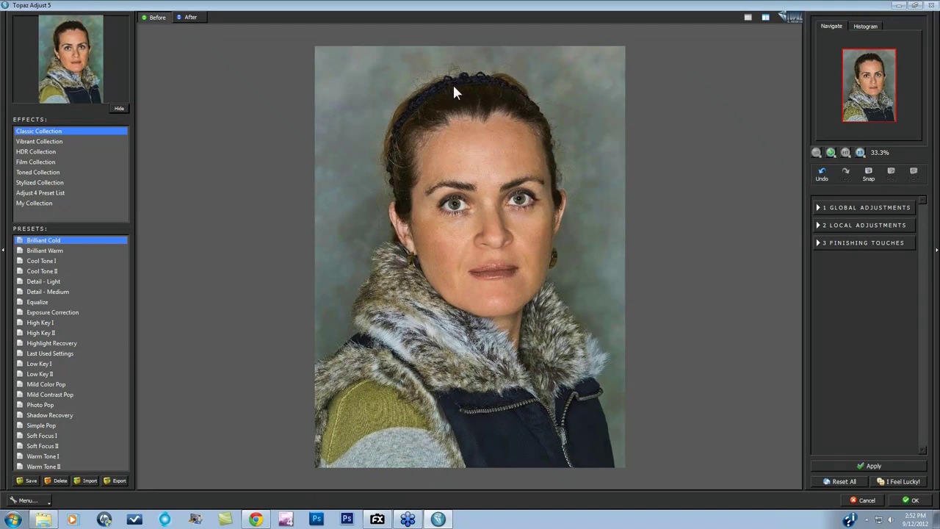
left_click(189, 20)
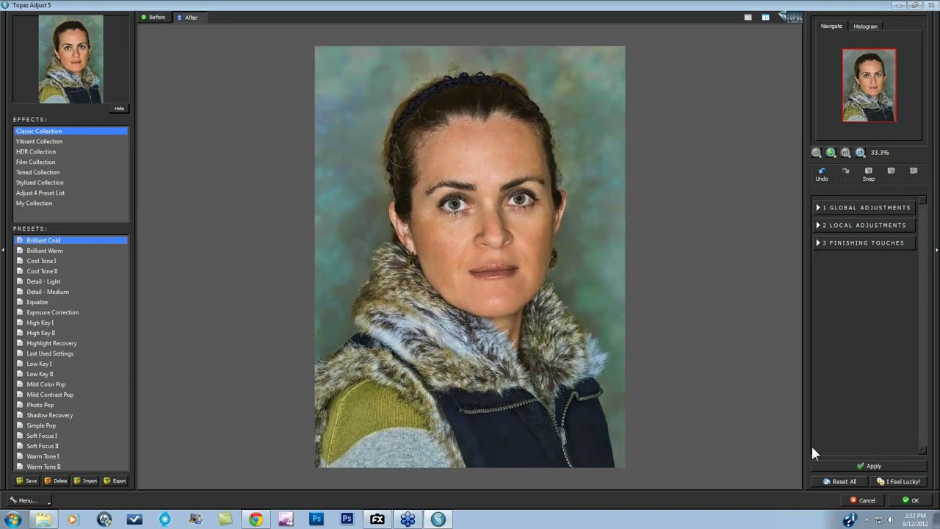
left_click(860, 462)
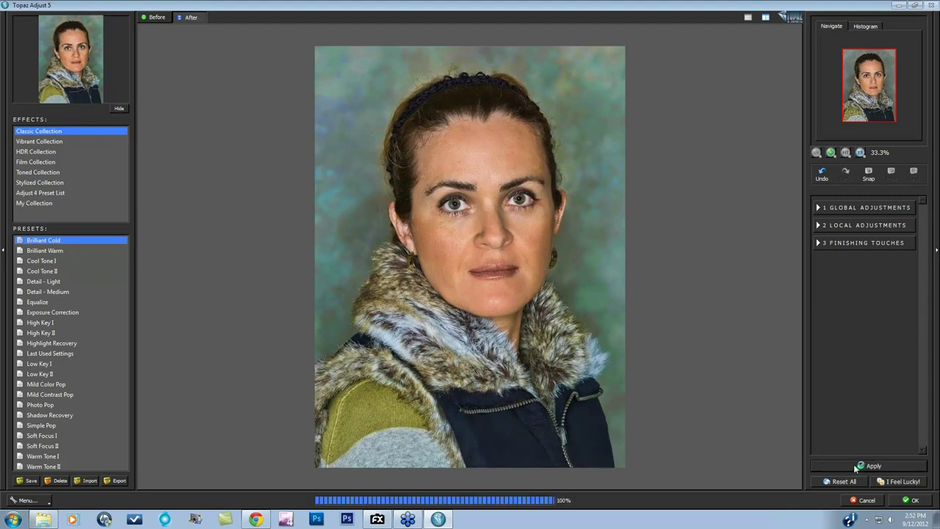
left_click(154, 18)
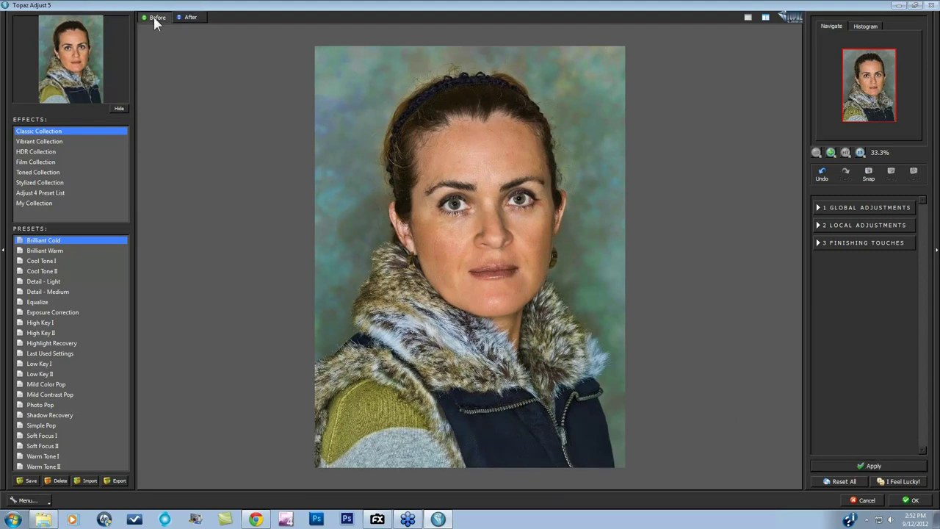
left_click(188, 19)
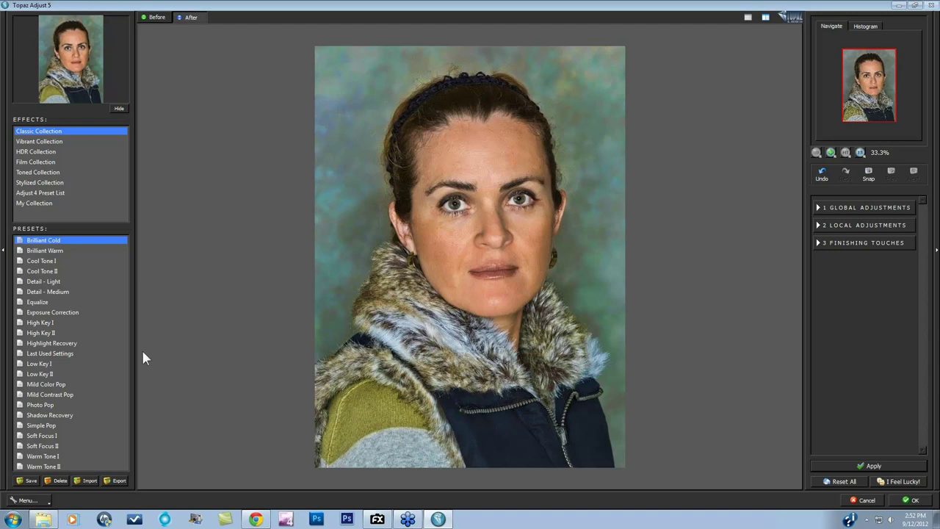
Try adding the Brilliant Warm preset over the applied effect, show the local adjustment settings, and cancel out of Topaz Adjust
left_click(49, 251)
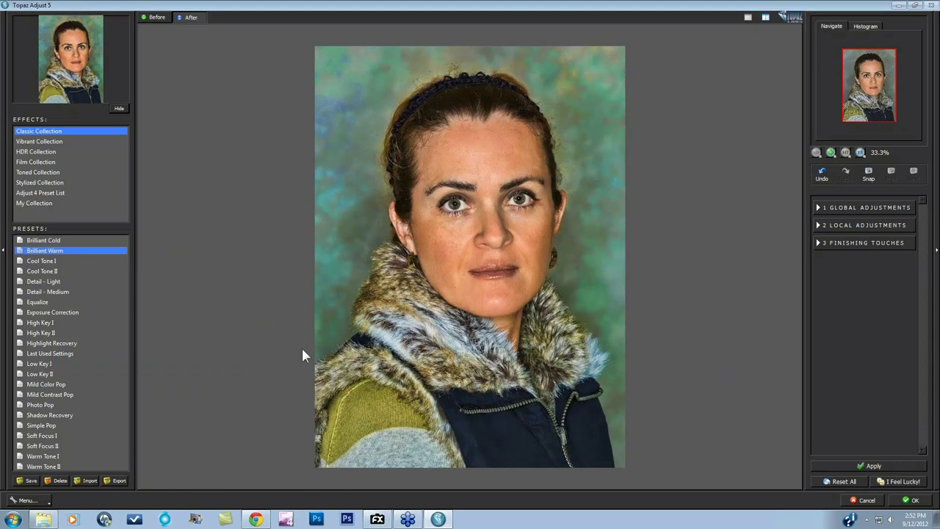
left_click(822, 224)
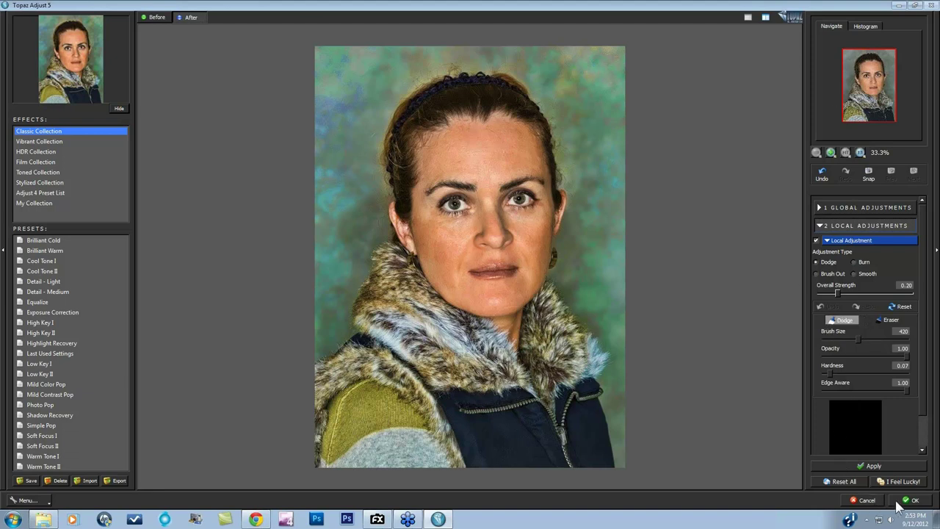
left_click(867, 501)
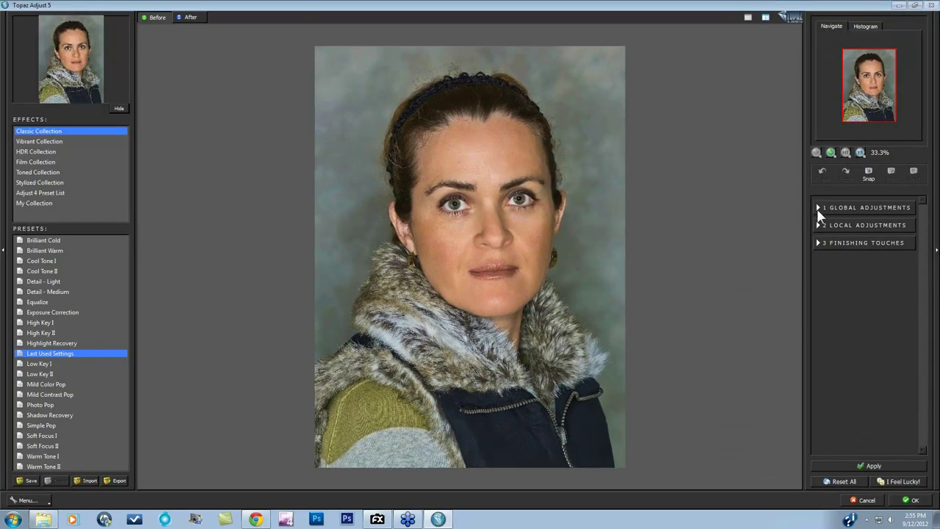
Try several randomly generated looks on the portrait in Topaz Adjust with the Adaptive Exposure settings shown
left_click(819, 209)
left_click(829, 223)
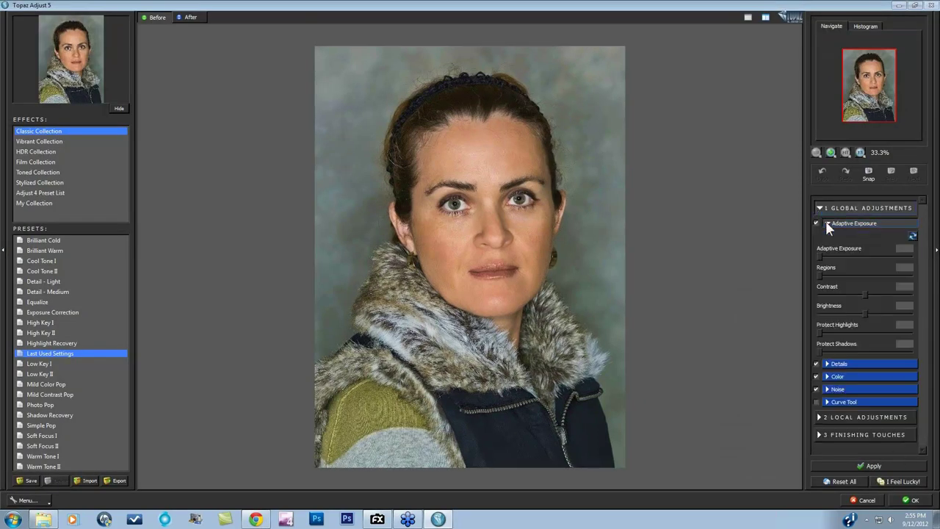
left_click(902, 481)
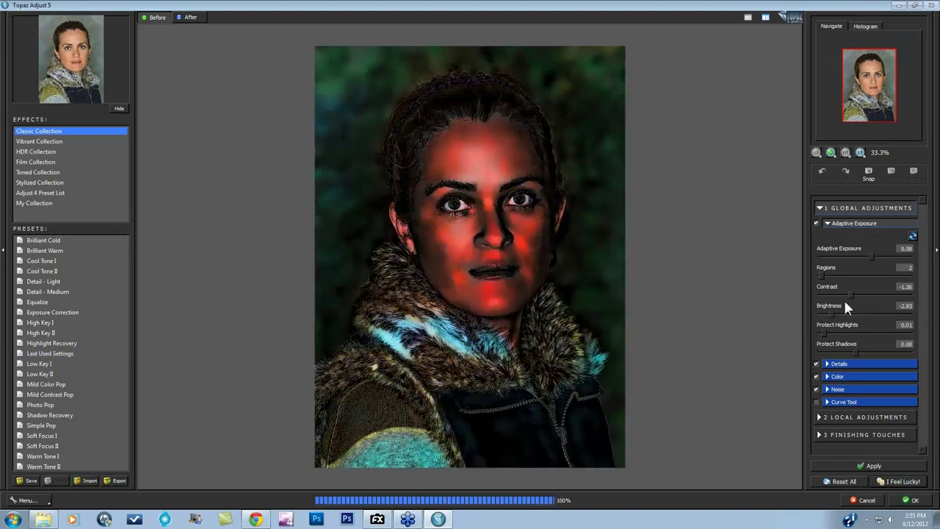
left_click(892, 480)
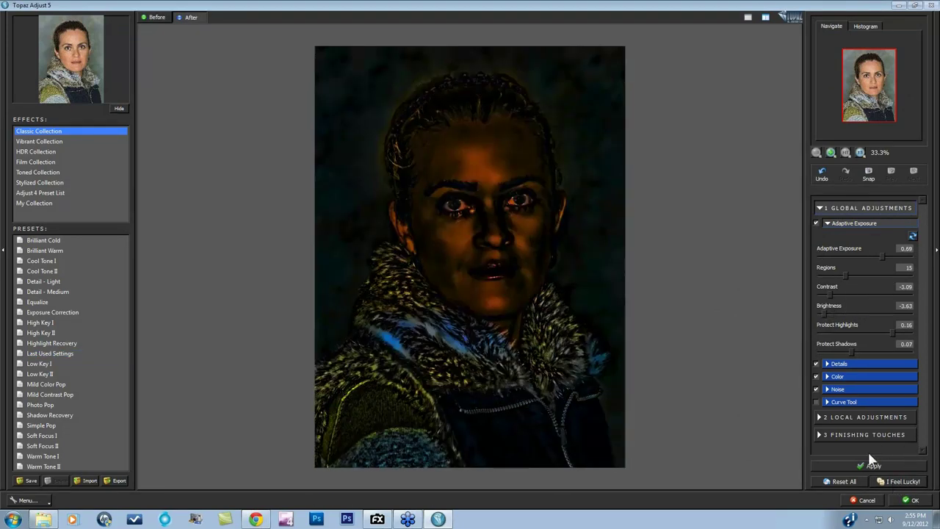
left_click(899, 479)
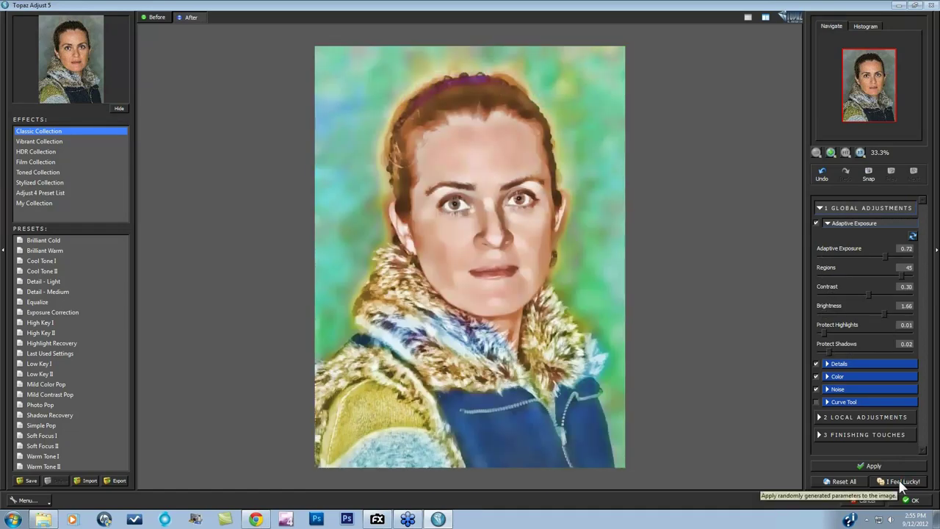
left_click(898, 479)
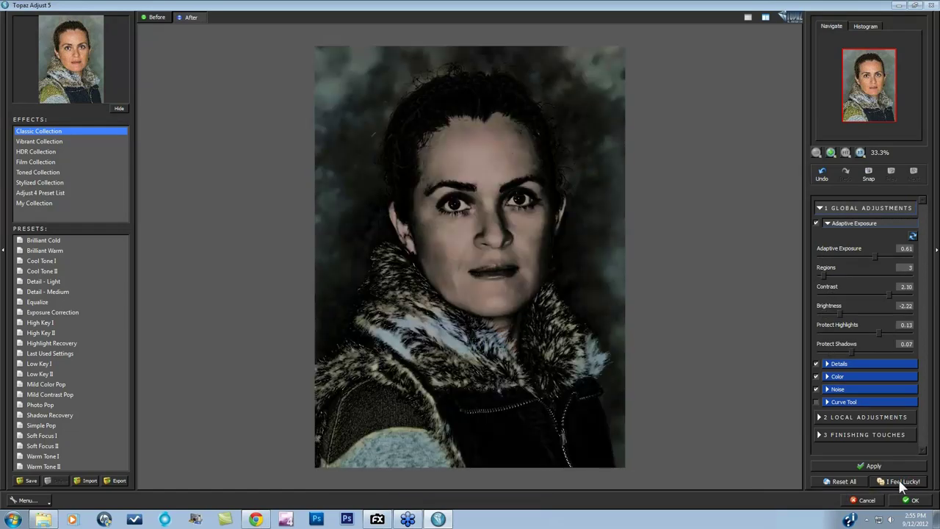
left_click(899, 481)
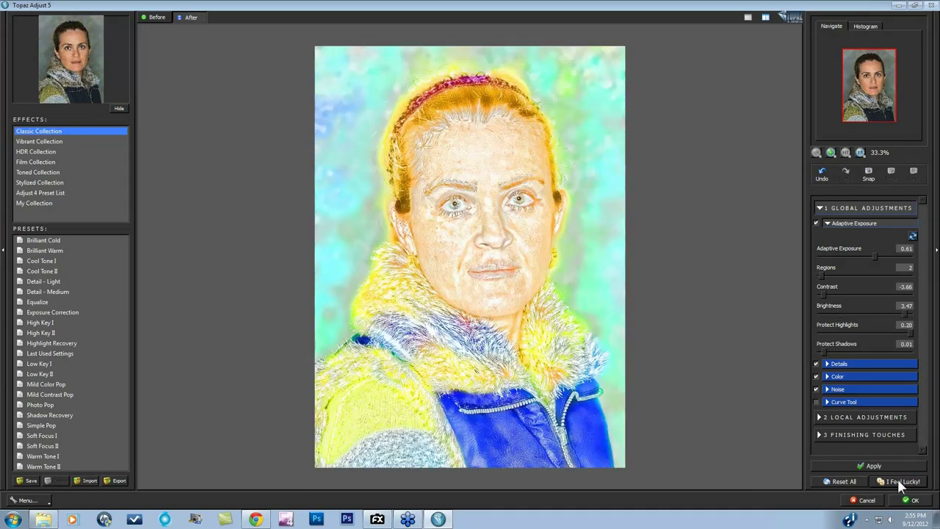
left_click(897, 478)
left_click(897, 478)
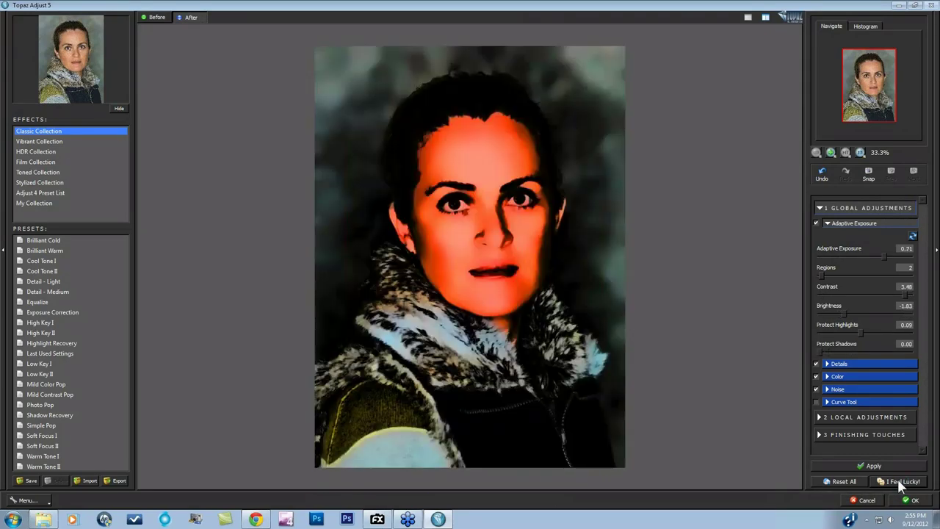
left_click(897, 478)
left_click(897, 478)
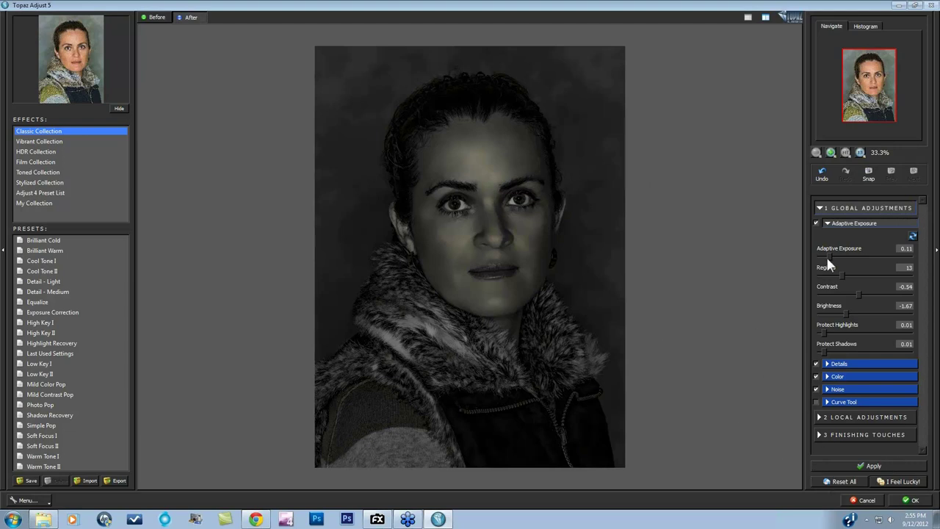
Try raising the random look's Saturation to 0.80 and Saturation Boost to 0.94, lower Adaptive Saturation, and discard the Adjust session
left_click(829, 376)
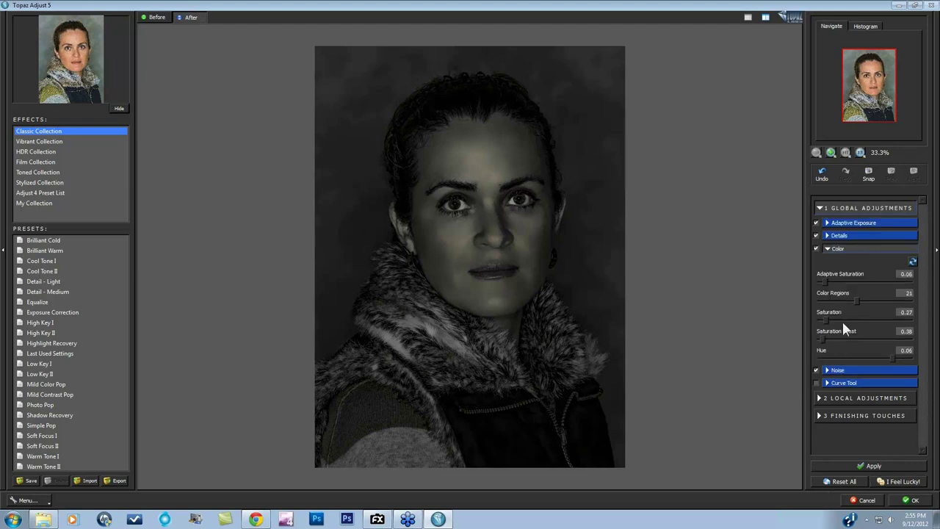
left_click_drag(824, 341, 842, 318)
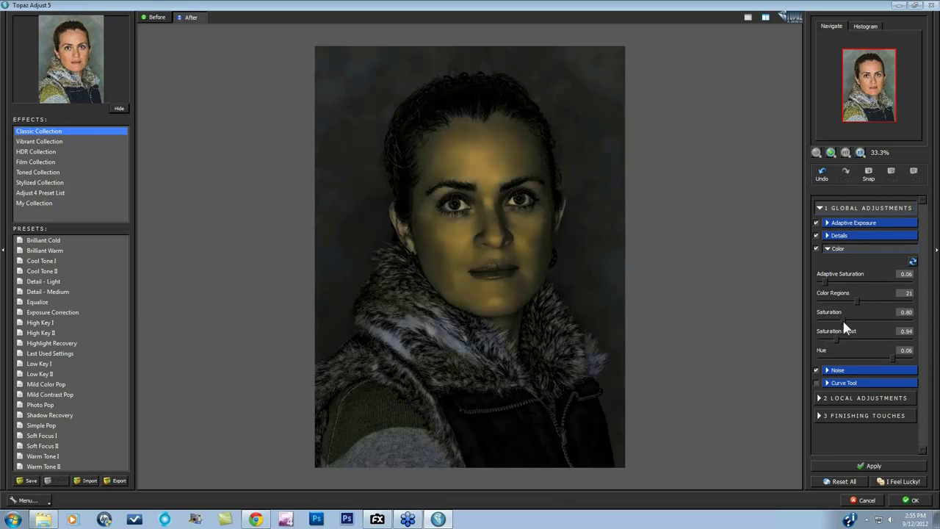
left_click_drag(824, 282, 819, 282)
left_click(864, 499)
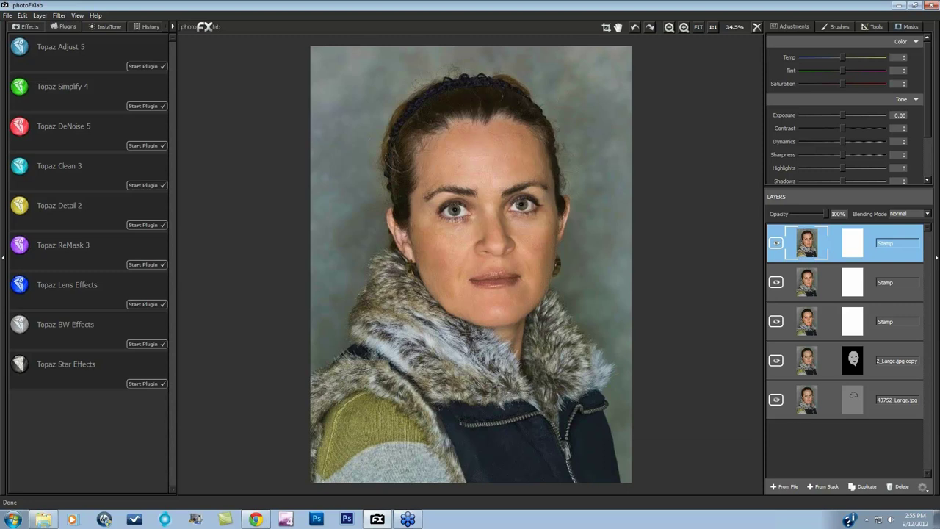
Try randomly generated looks on the portrait in Topaz Simplify 4, undo the last one, and cancel the plugin
left_click(149, 106)
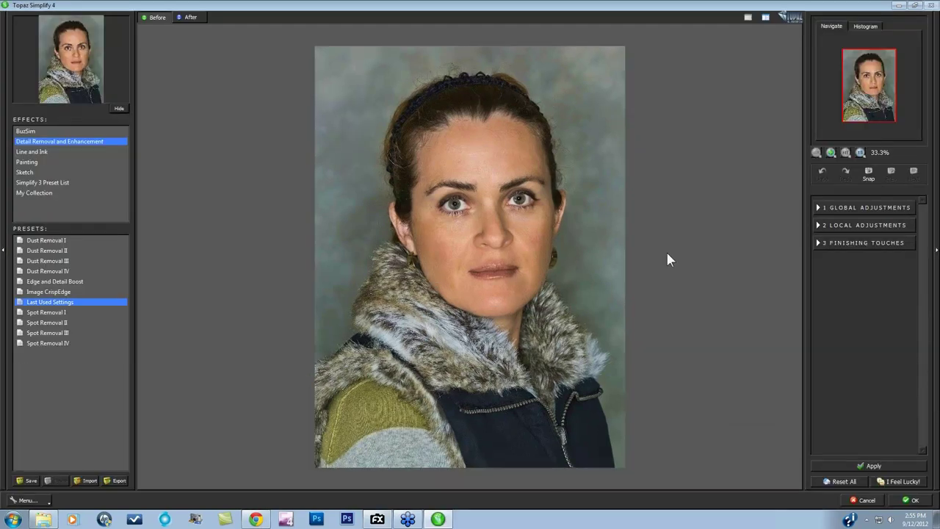
left_click(896, 480)
left_click(898, 483)
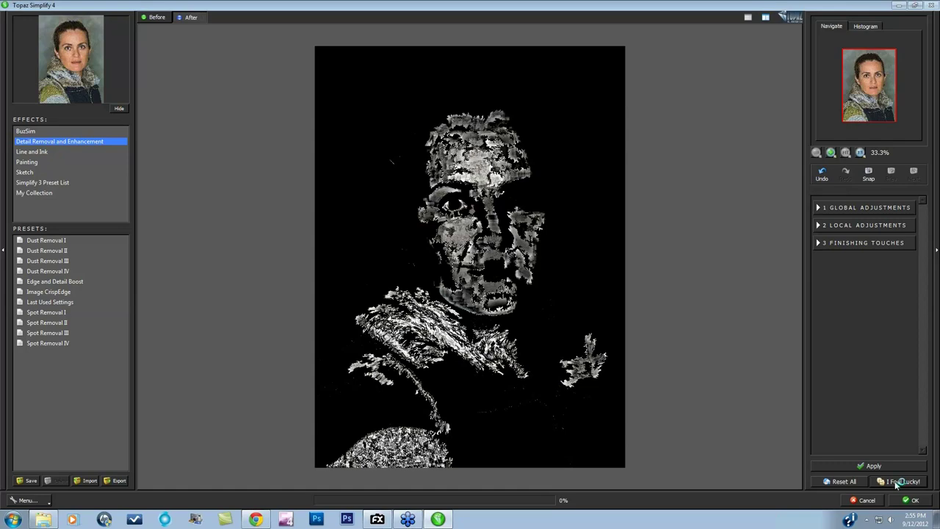
left_click(896, 484)
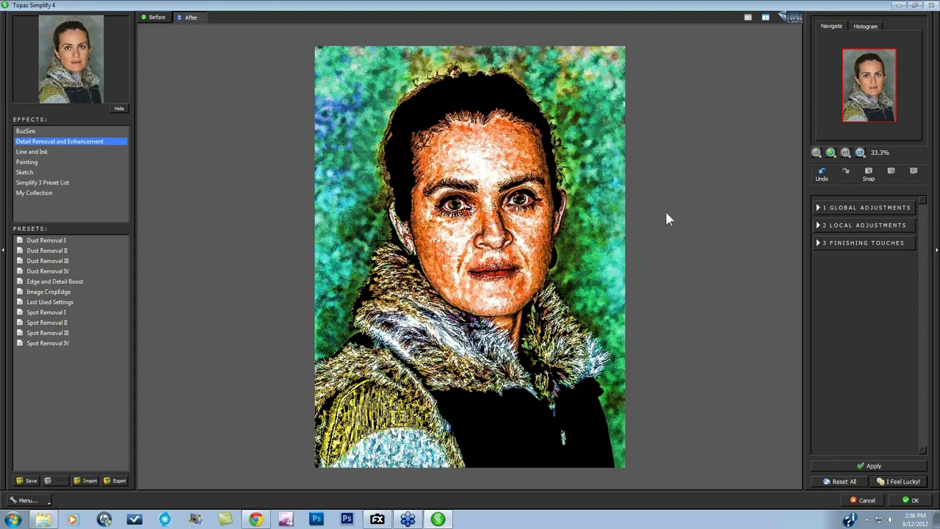
left_click(820, 175)
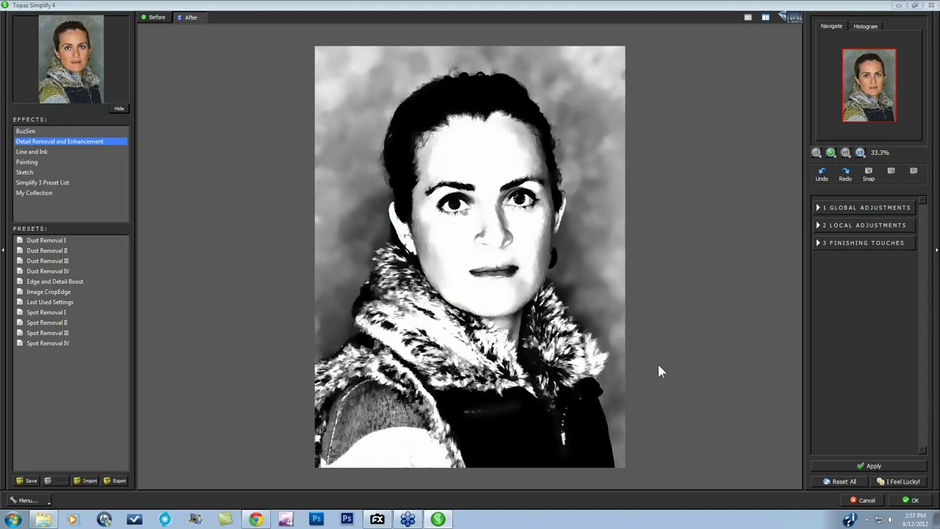
left_click(863, 503)
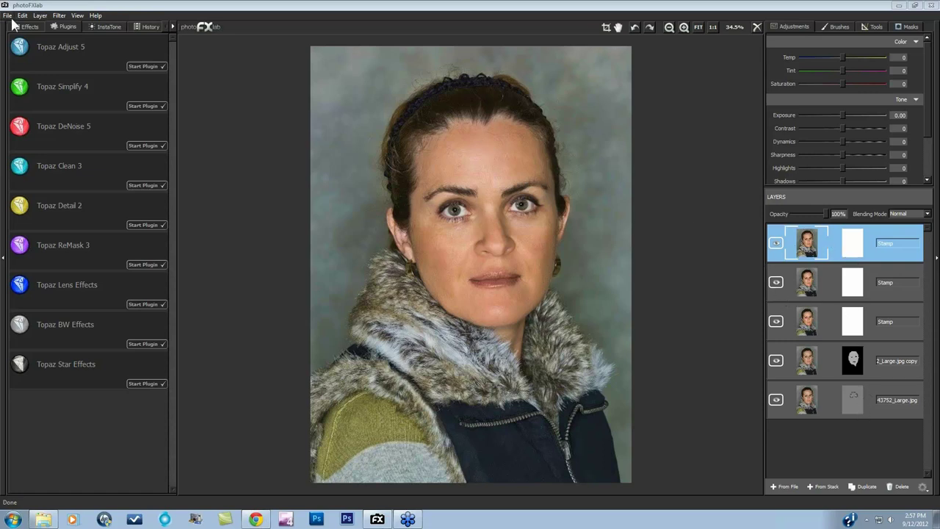
Stamp a new top layer from the stack and apply the tone of 500px.com's Berlin's Centerpiece photo to it with InstaTone
left_click(108, 30)
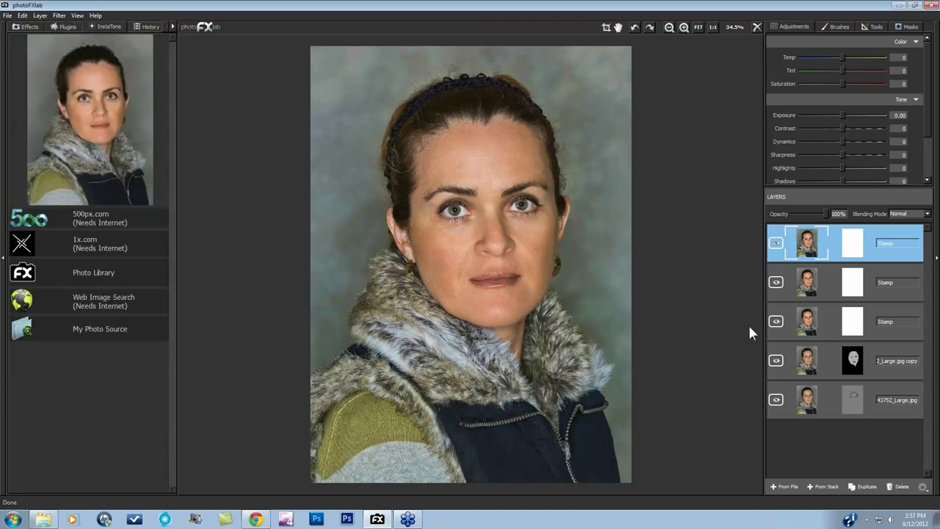
left_click(824, 485)
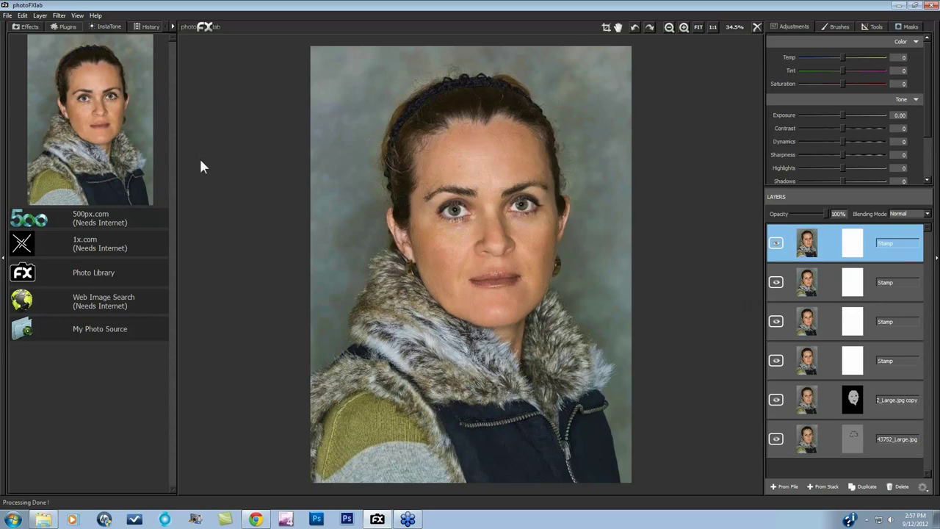
left_click(75, 217)
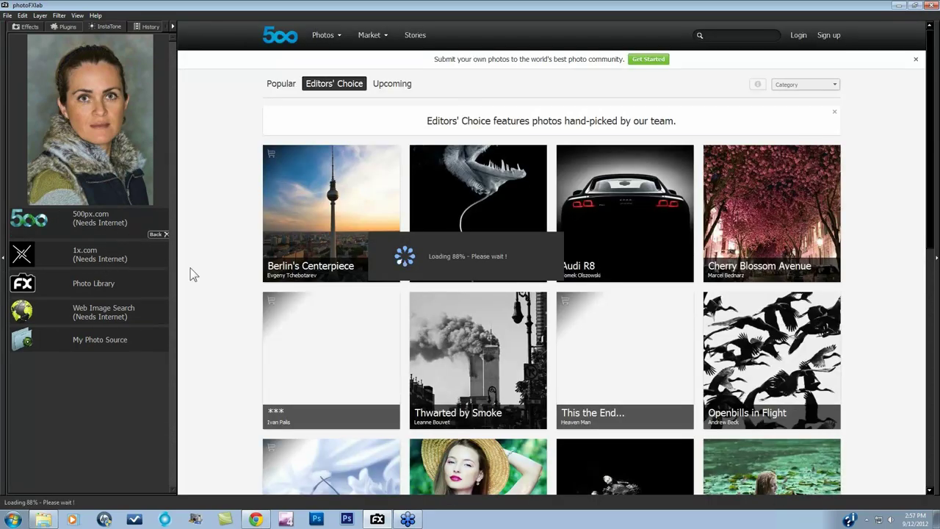
left_click(326, 216)
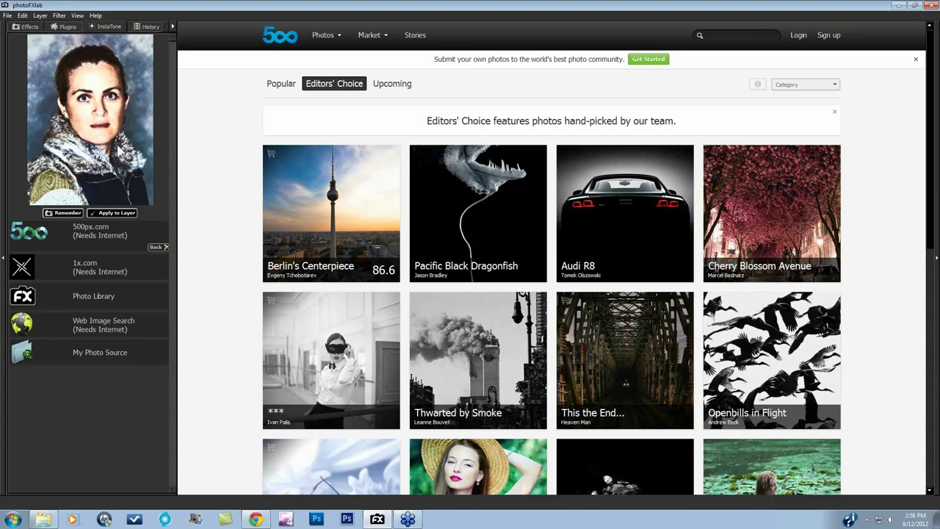
left_click(113, 212)
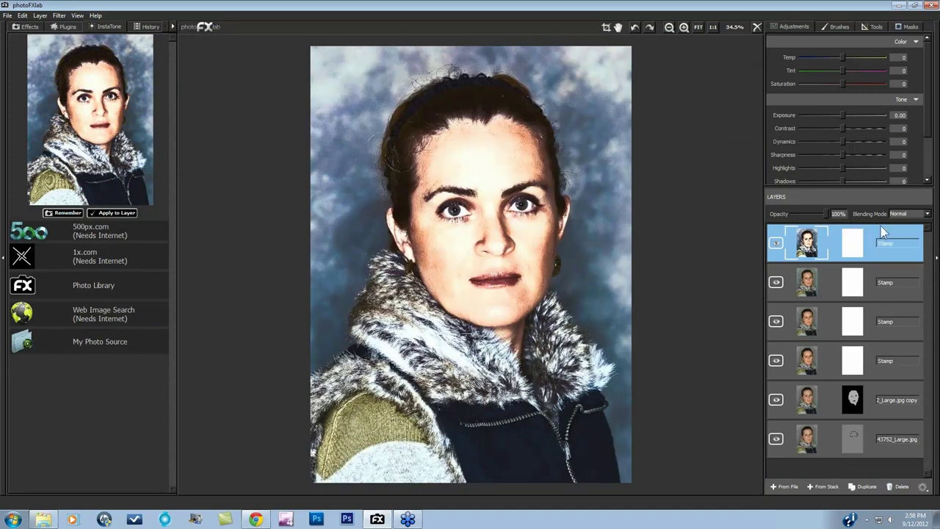
Set the toned top Stamp layer's blending mode to Soft Light and reduce its opacity to 42%
left_click(925, 215)
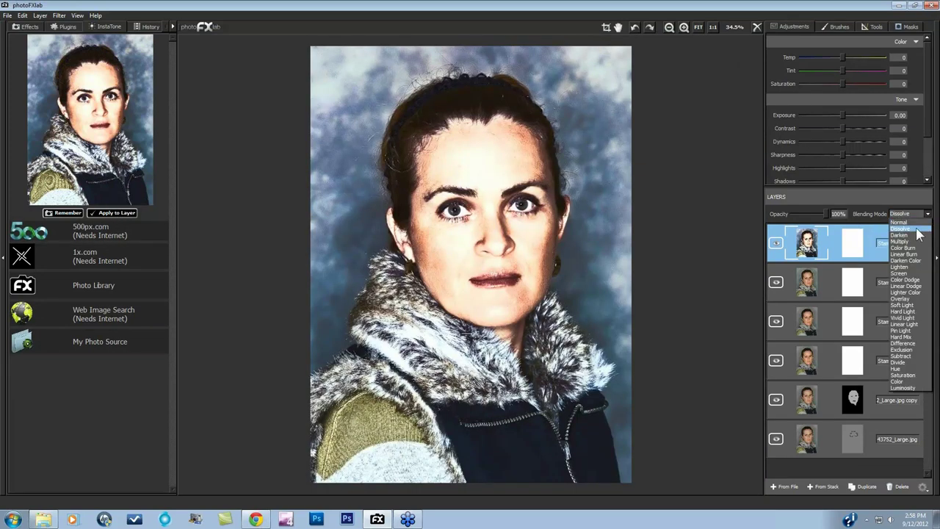
left_click(914, 305)
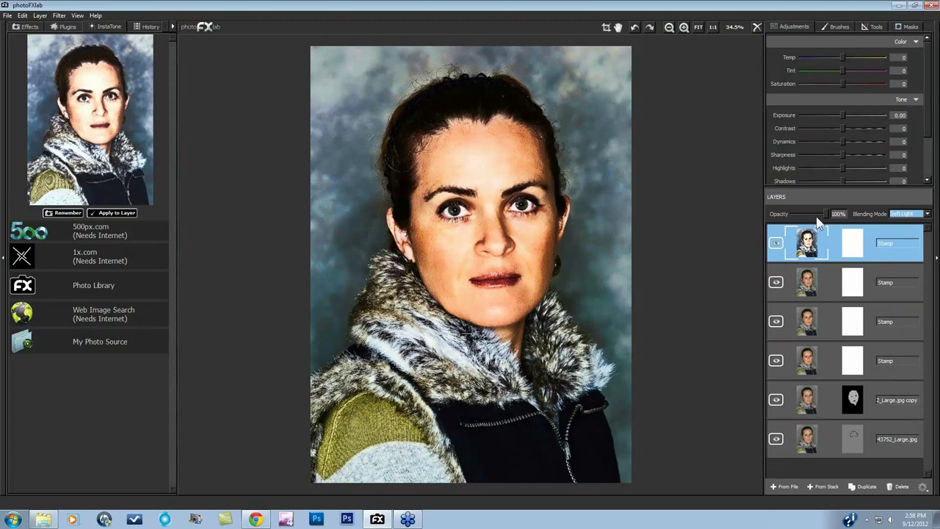
left_click_drag(830, 214, 805, 213)
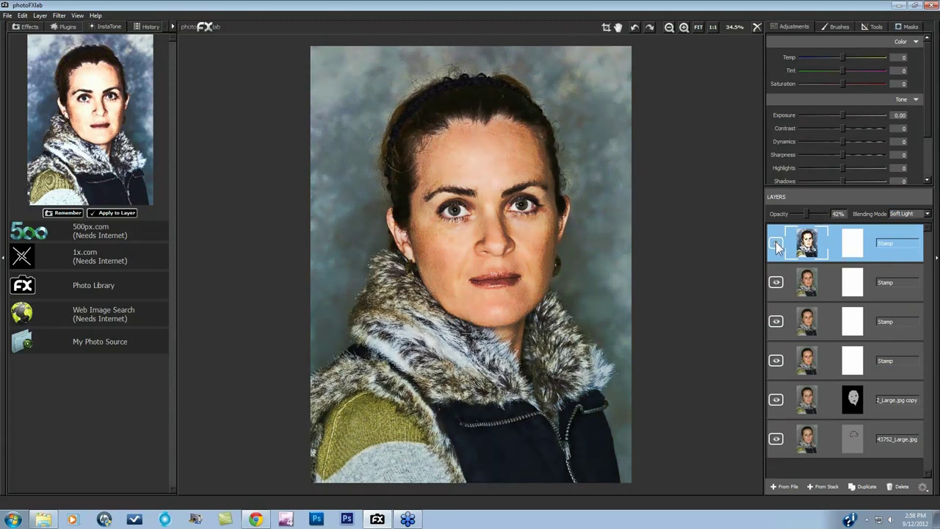
Toggle the visibility of the top Stamp layer several times to compare the portrait with and without its tone
left_click(775, 243)
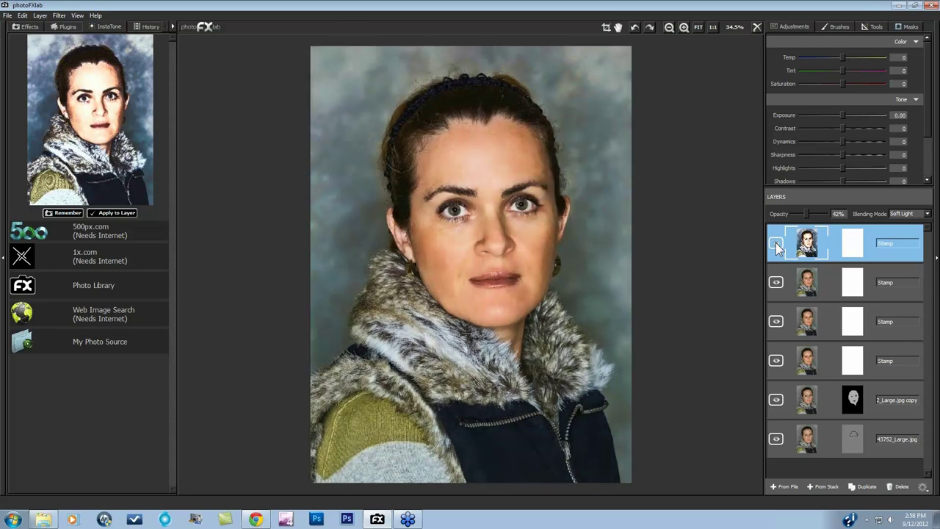
left_click(775, 242)
left_click(775, 243)
left_click(774, 245)
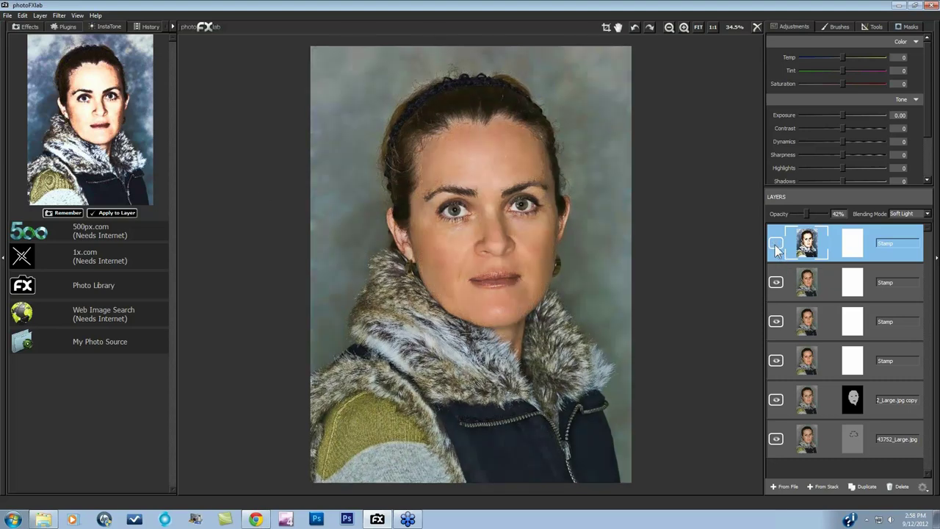
left_click(774, 245)
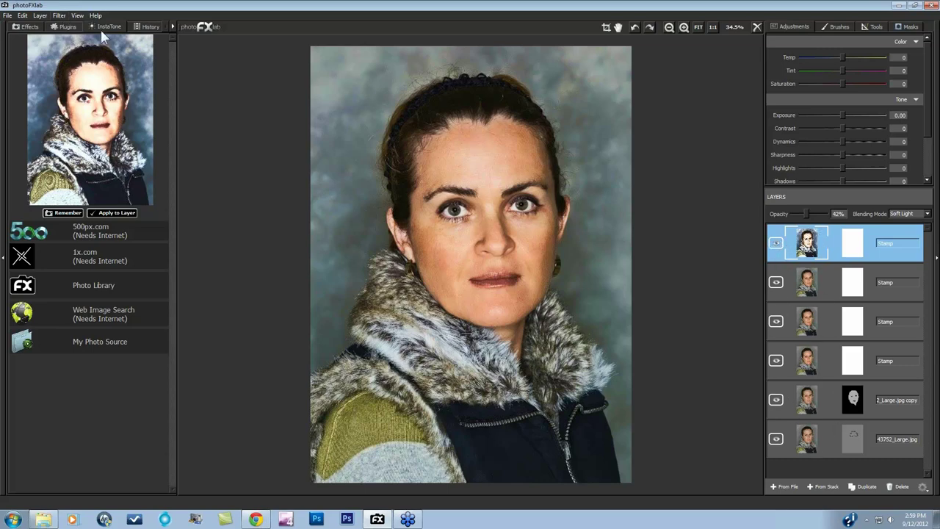
Open Topaz Adjust 5 on the top layer and leave it without changes, and look through the effect presets and plugin list
left_click(63, 27)
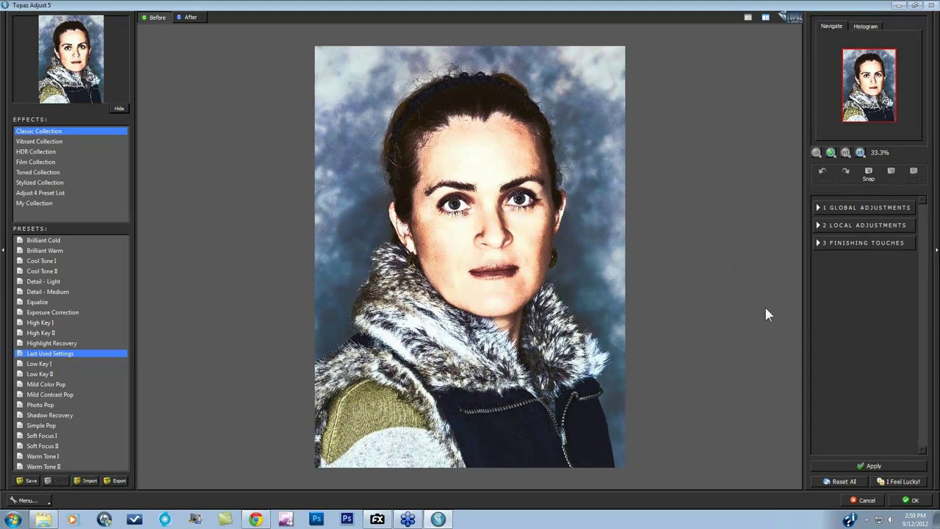
left_click(867, 469)
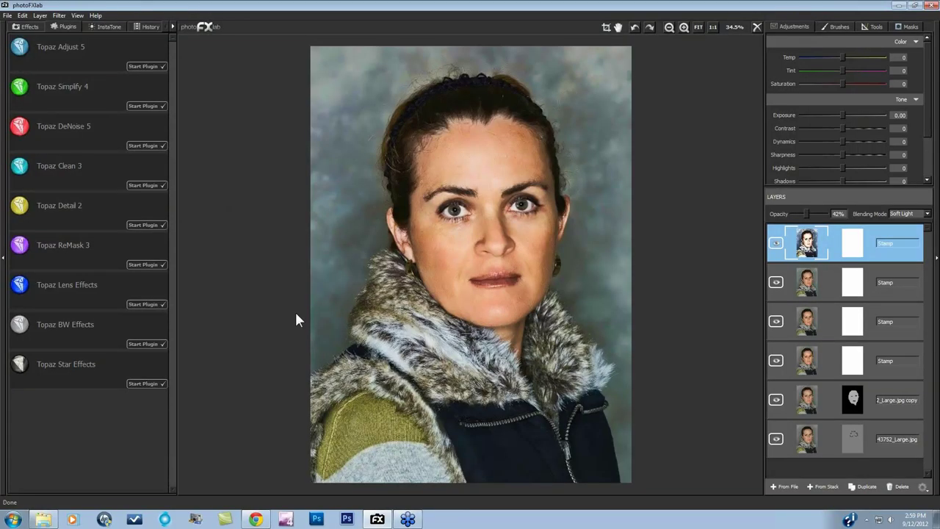
left_click(25, 25)
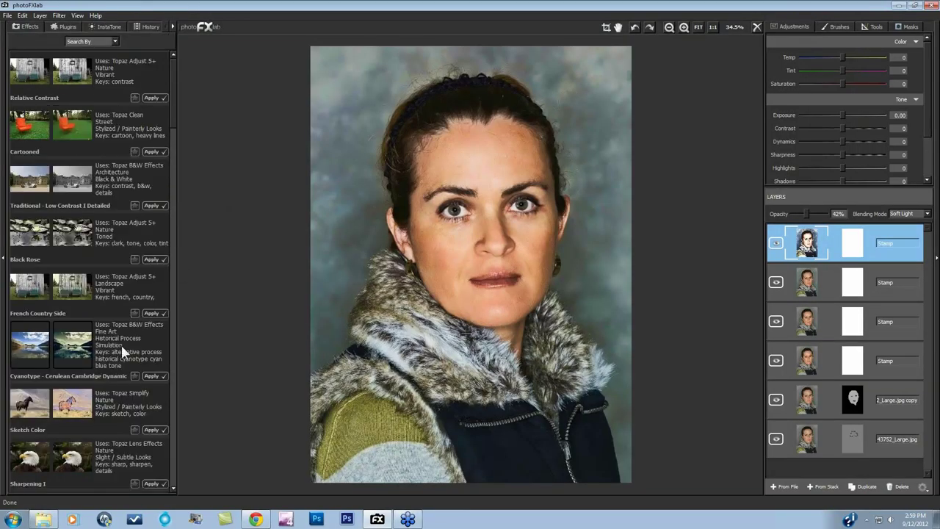
left_click(63, 25)
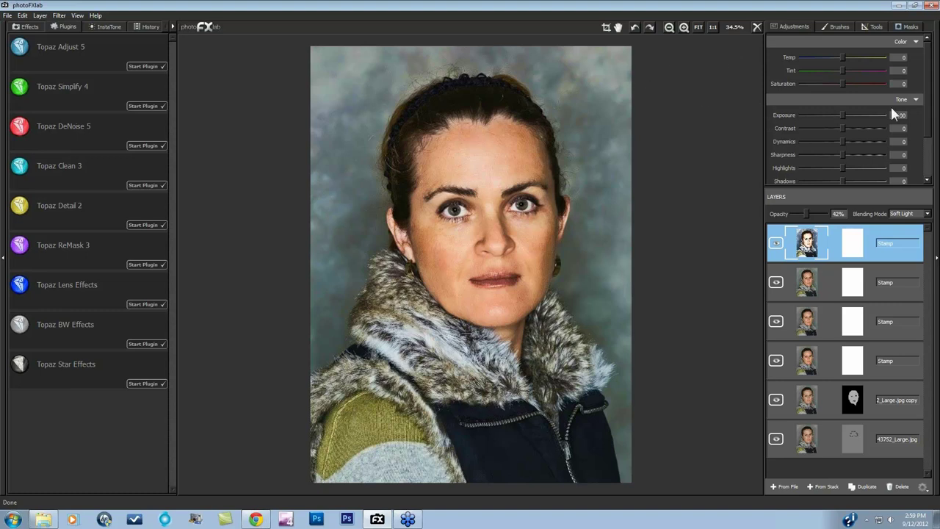
mouse_move(927, 106)
left_mouse_down()
mouse_move(930, 157)
mouse_move(929, 110)
left_mouse_up()
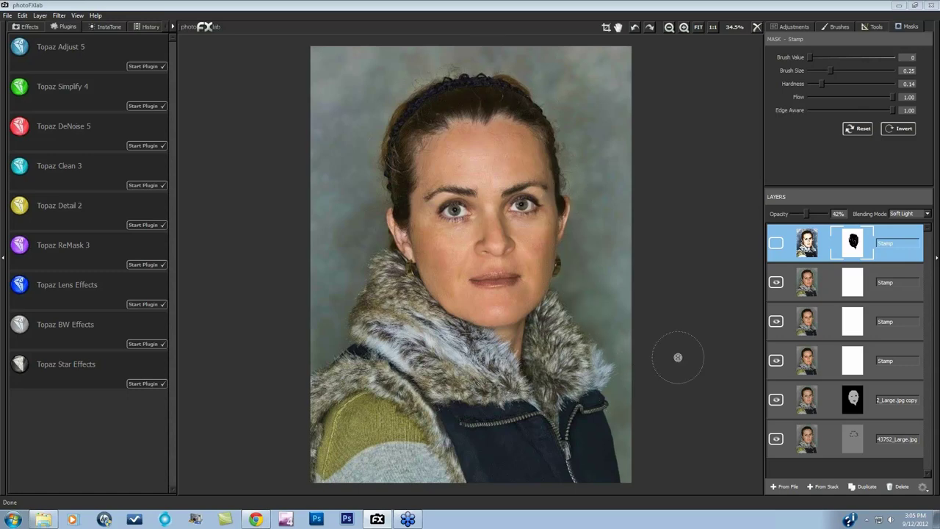
Compare the retouching stages by hiding the layers down to the original portrait and showing them again
left_click(775, 321)
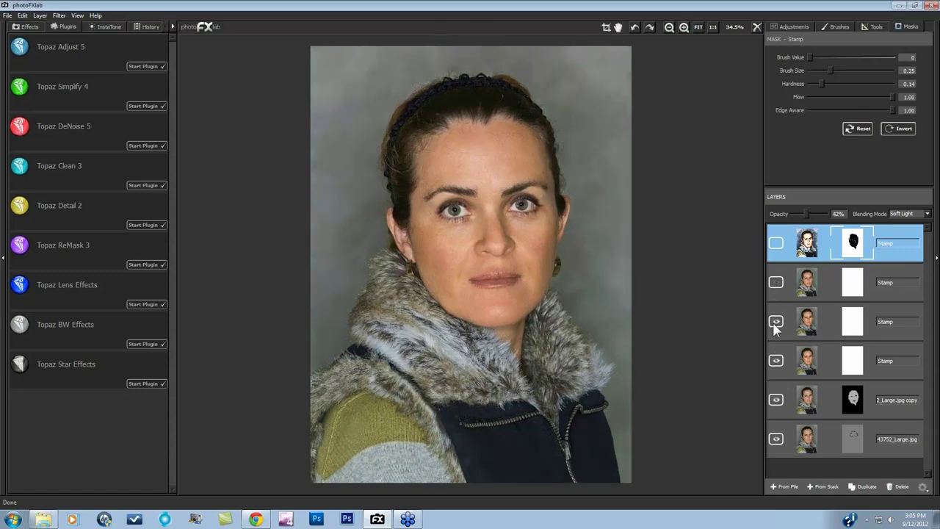
left_click(775, 360)
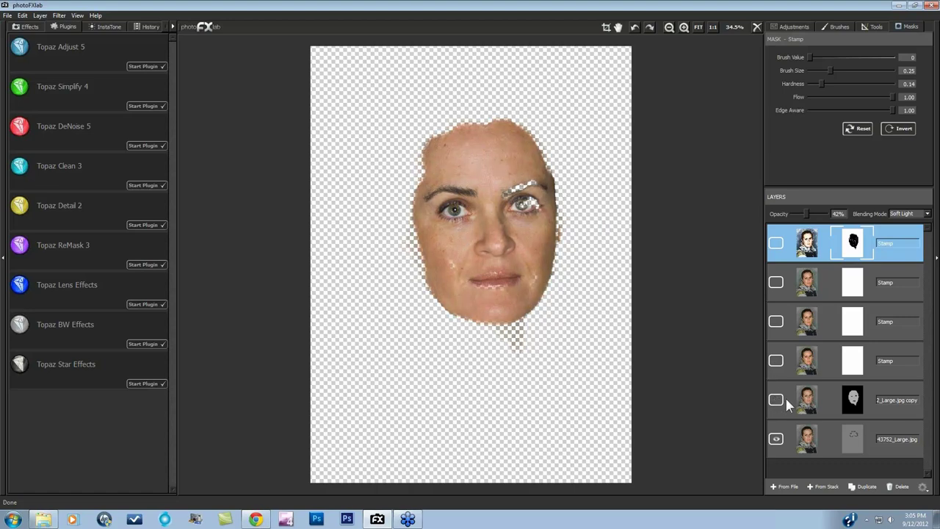
left_click(777, 242)
left_click(775, 282)
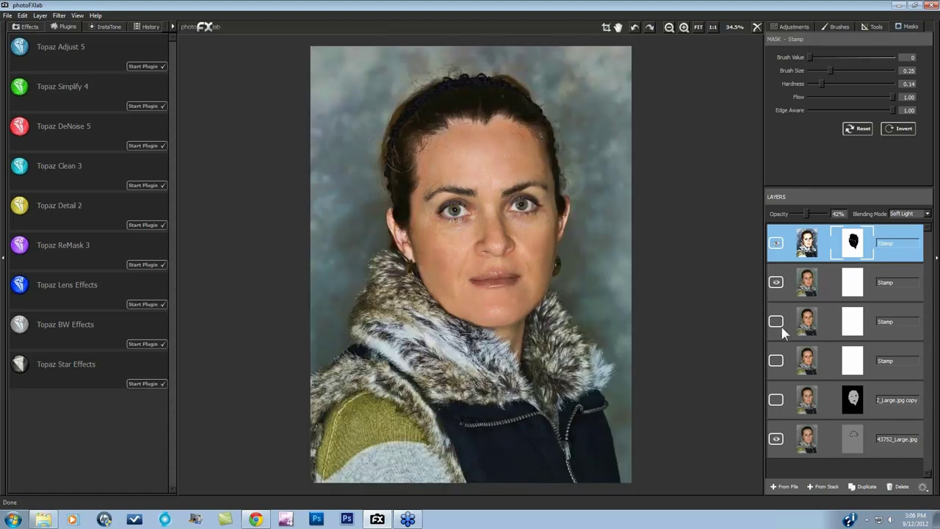
left_click(776, 398)
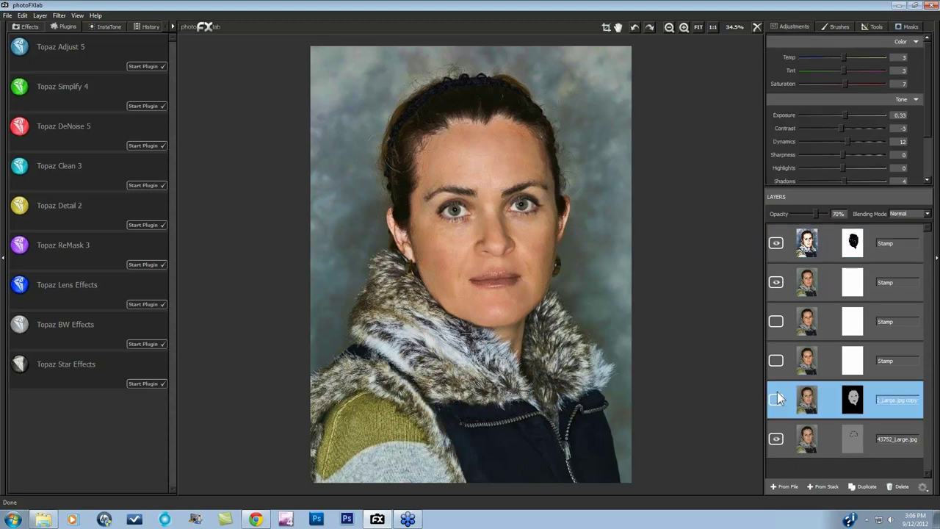
left_click(7, 15)
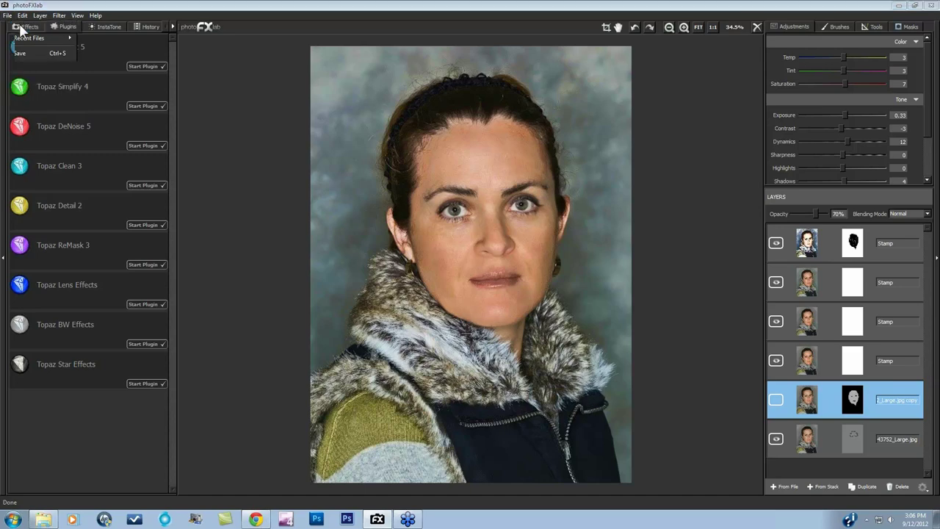
left_click(20, 28)
left_click(467, 268)
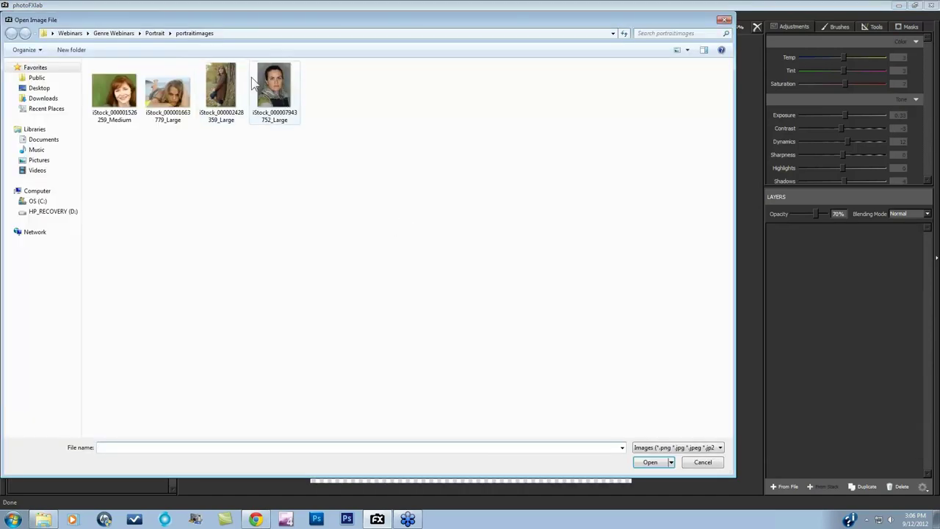
left_click(653, 467)
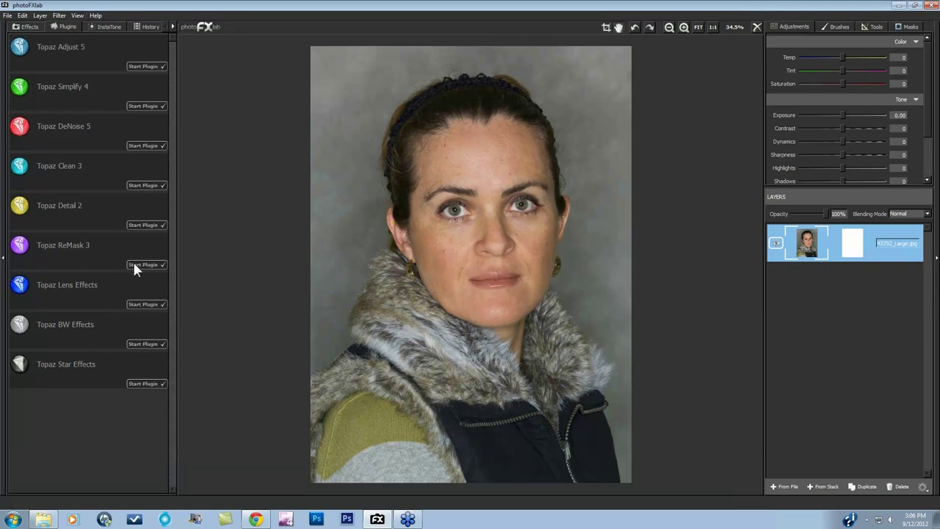
left_click(867, 486)
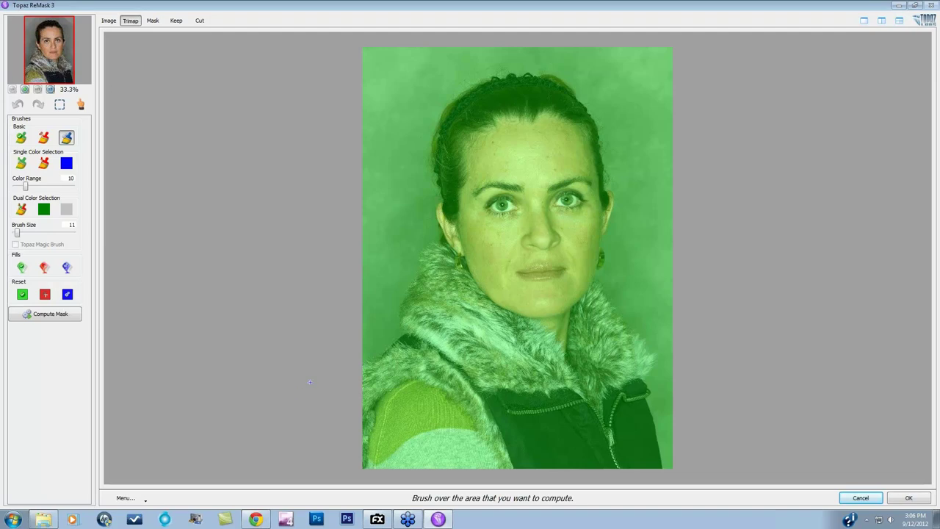
Paint a compute band with an enlarged brush from the woman's shoulder at the image's left edge over her hair to the other ear
key("bracketright")
key("bracketright")
key("bracketright")
key("bracketright")
key("bracketright")
key("bracketright")
key("bracketright")
key("bracketright")
key("bracketright")
key("bracketright")
key("bracketright")
mouse_move(365, 362)
left_mouse_down()
mouse_move(439, 238)
mouse_move(439, 221)
mouse_move(429, 220)
mouse_move(427, 233)
mouse_move(420, 207)
mouse_move(437, 205)
mouse_move(426, 139)
mouse_move(470, 84)
mouse_move(453, 107)
mouse_move(453, 92)
mouse_move(479, 77)
mouse_move(462, 71)
mouse_move(462, 80)
mouse_move(551, 71)
mouse_move(595, 108)
mouse_move(612, 199)
mouse_move(622, 173)
mouse_move(619, 195)
mouse_move(624, 164)
mouse_move(574, 87)
mouse_move(543, 67)
mouse_move(455, 69)
mouse_move(425, 137)
mouse_move(421, 258)
mouse_move(430, 136)
mouse_move(416, 163)
mouse_move(439, 107)
mouse_move(475, 74)
mouse_move(536, 72)
mouse_move(579, 88)
mouse_move(613, 188)
left_mouse_up()
Continue the compute band at brush size 101 down the other shoulder to the image's bottom edge, and fill the background as cut area
key("bracketleft")
key("bracketleft")
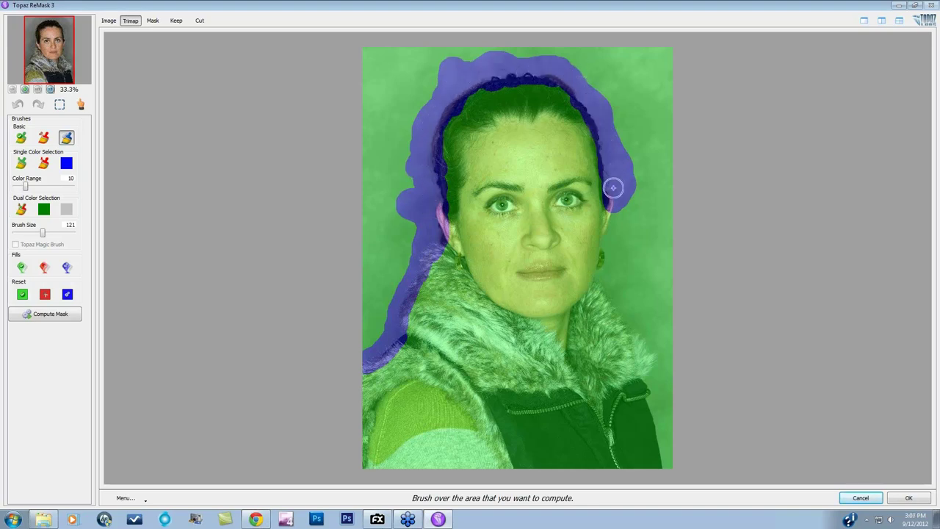
key("bracketleft")
key("bracketleft")
mouse_move(613, 186)
left_mouse_down()
mouse_move(591, 279)
mouse_move(656, 365)
mouse_move(648, 342)
mouse_move(656, 354)
mouse_move(659, 365)
mouse_move(641, 379)
mouse_move(657, 452)
left_mouse_up()
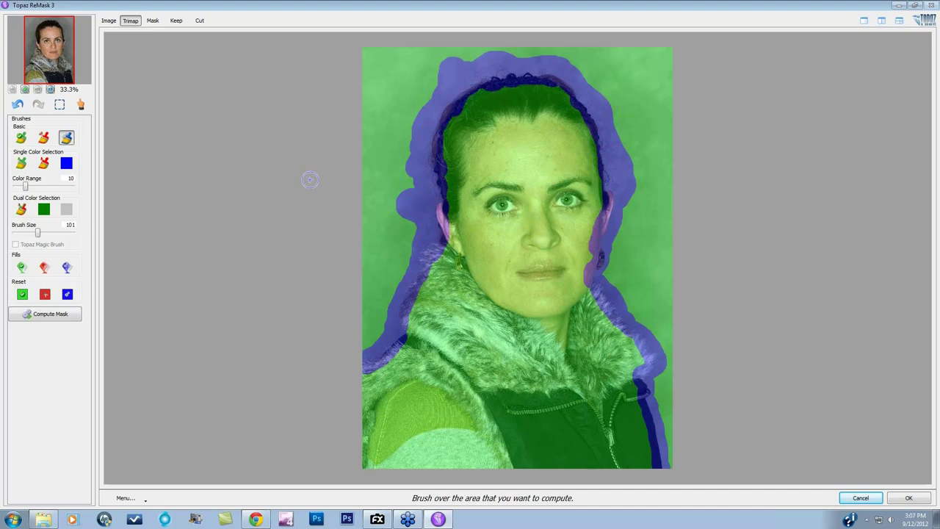
left_click(44, 269)
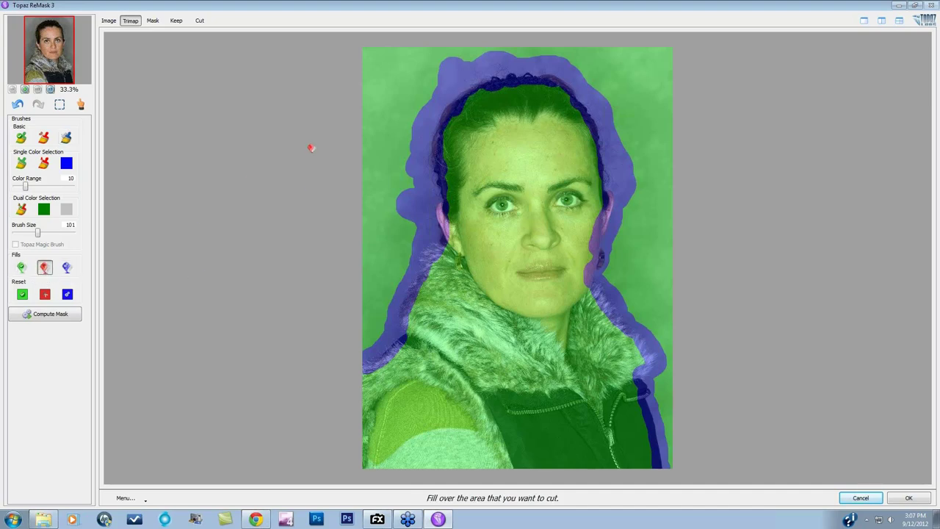
left_click(392, 116)
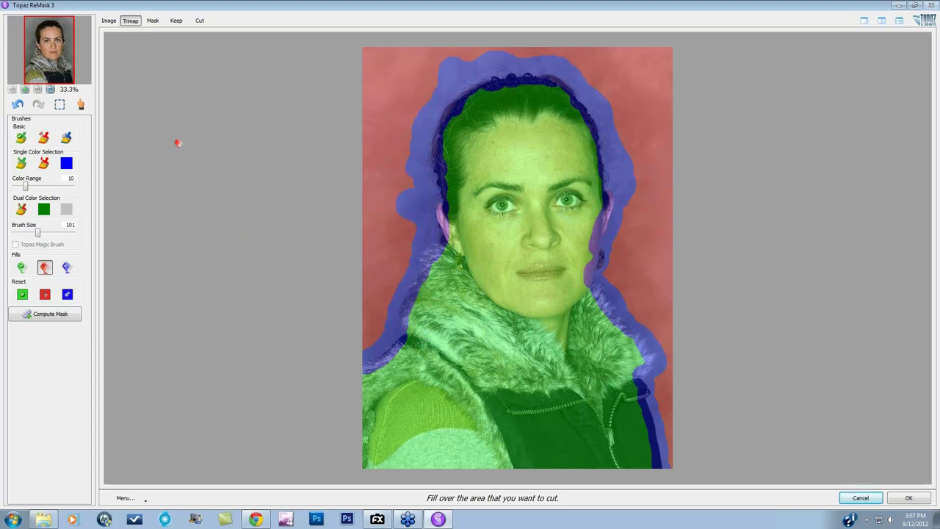
Brush the black headband colour as foreground along the hair edge with single color selection, color range 26 and brush size 221
left_click(21, 164)
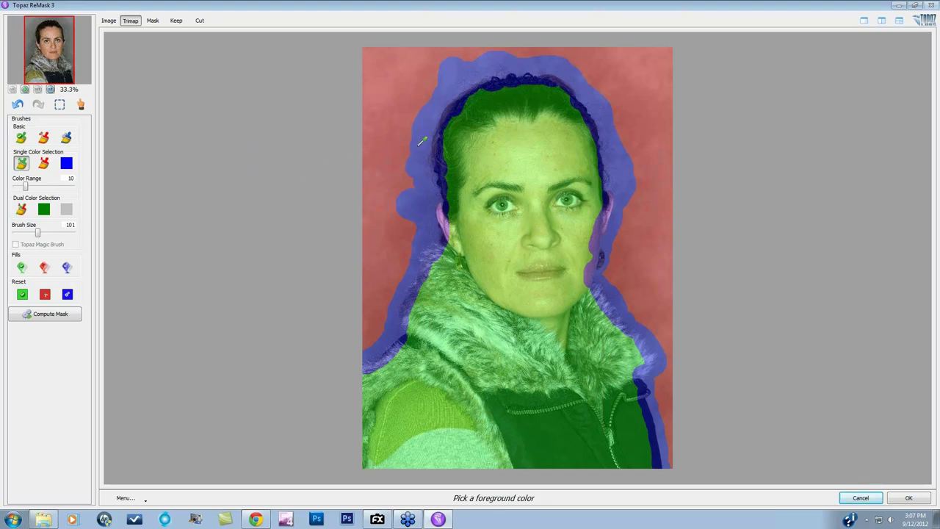
left_click(498, 98)
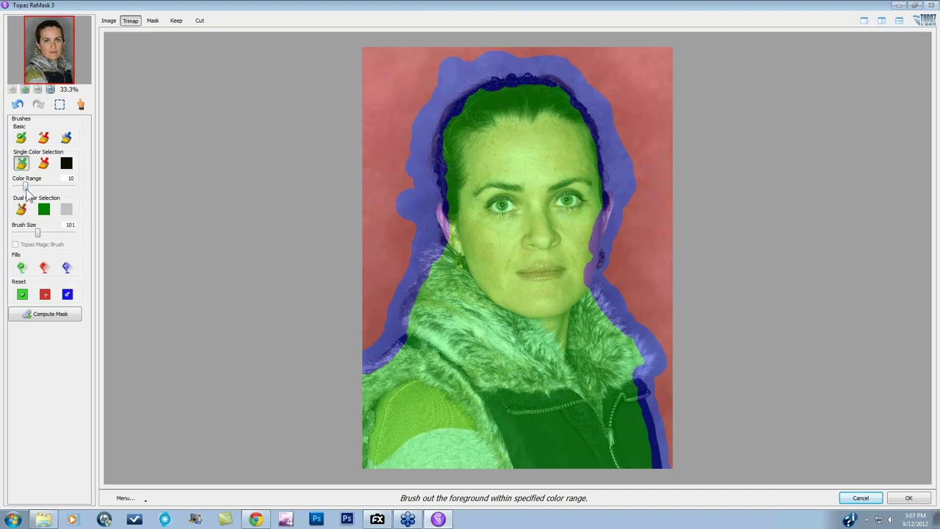
left_click_drag(26, 188, 31, 191)
key("Page_Up")
left_click_drag(48, 189, 42, 189)
left_click_drag(38, 233, 65, 233)
mouse_move(432, 209)
left_mouse_down()
mouse_move(444, 112)
mouse_move(435, 167)
mouse_move(433, 109)
mouse_move(518, 57)
mouse_move(446, 114)
mouse_move(493, 75)
mouse_move(538, 83)
mouse_move(563, 106)
mouse_move(554, 83)
mouse_move(598, 168)
mouse_move(599, 134)
mouse_move(611, 202)
mouse_move(583, 108)
mouse_move(569, 96)
mouse_move(608, 158)
mouse_move(614, 189)
mouse_move(590, 130)
left_mouse_up()
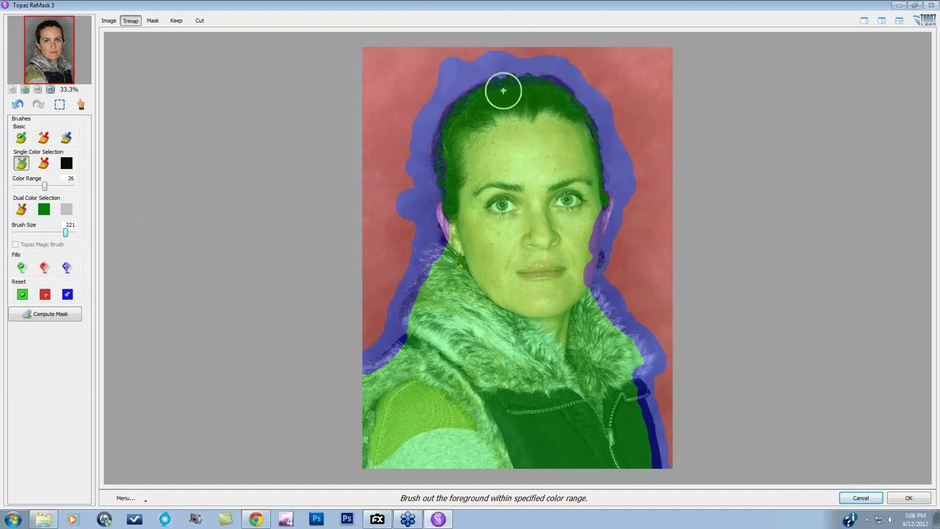
Sample further dark brown and black hair tones and brush them as foreground along the crown and side of the head
key("ctrl")
left_click(456, 105, "ctrl")
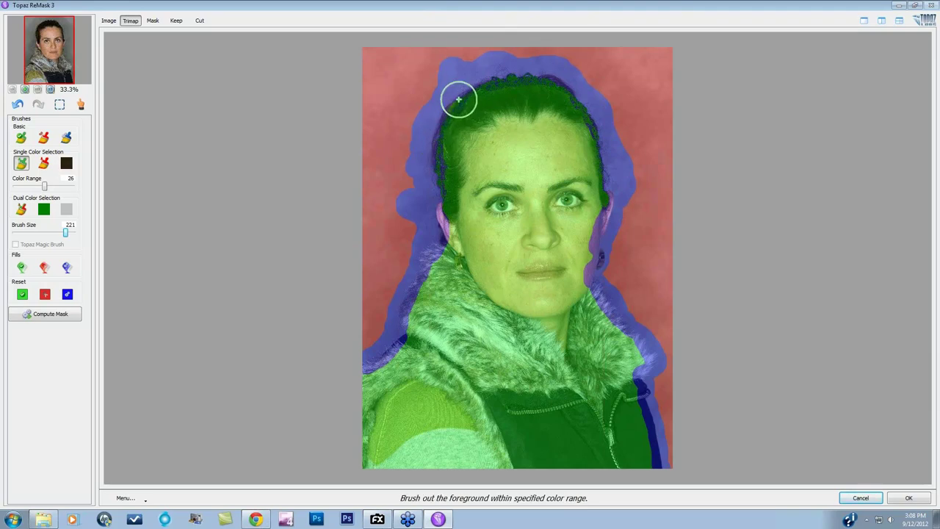
left_click(445, 151, "ctrl")
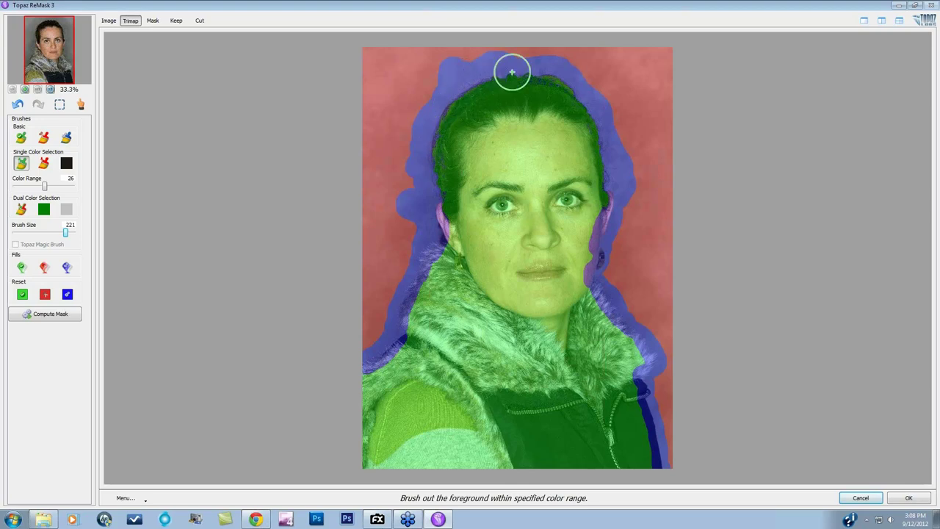
Sample the skin tones near both ears and brush the ears as foreground within the compute band
left_click(596, 218, "ctrl")
mouse_move(596, 218)
left_mouse_down()
mouse_move(602, 230)
mouse_move(605, 213)
mouse_move(594, 257)
mouse_move(614, 208)
left_mouse_up()
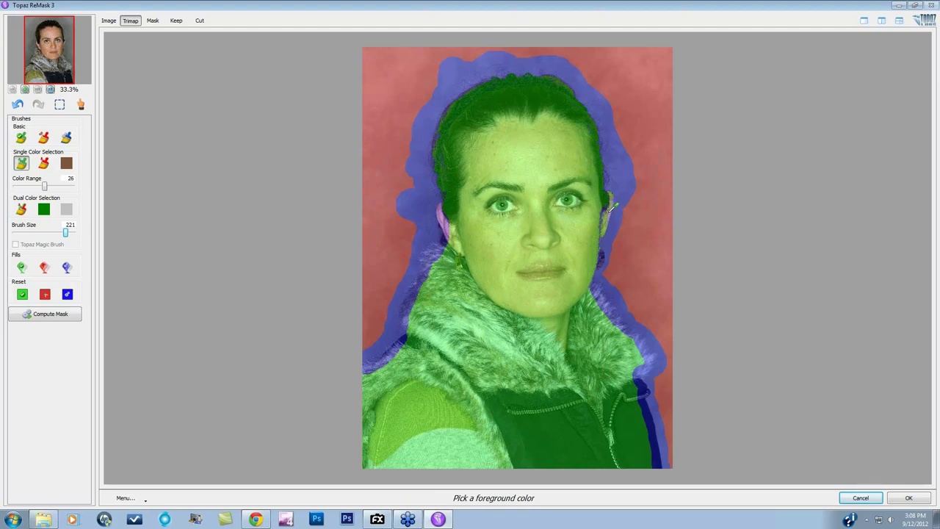
left_click(615, 204, "ctrl")
left_click(563, 213, "ctrl")
left_click(442, 210, "ctrl")
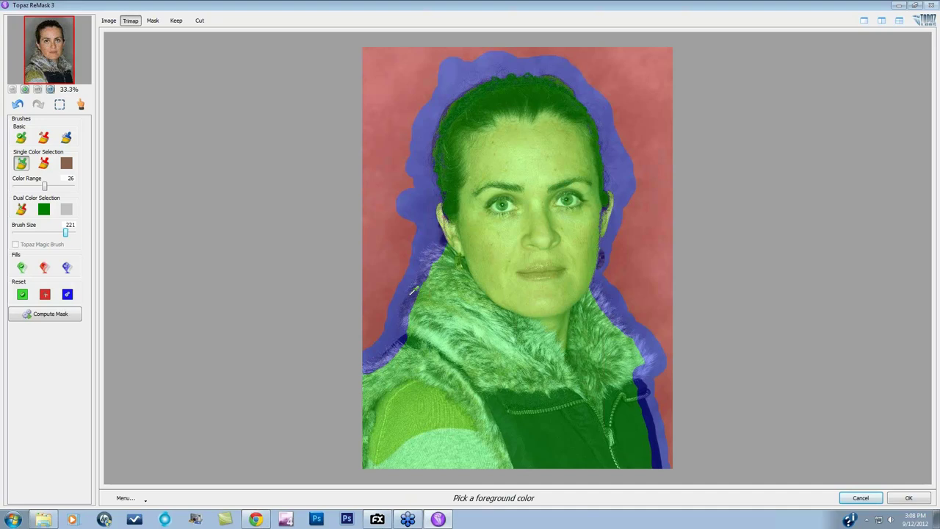
Sample the grey fur and dark vest colours and brush them as foreground along the collar and the vest's outer edge
left_click(416, 325)
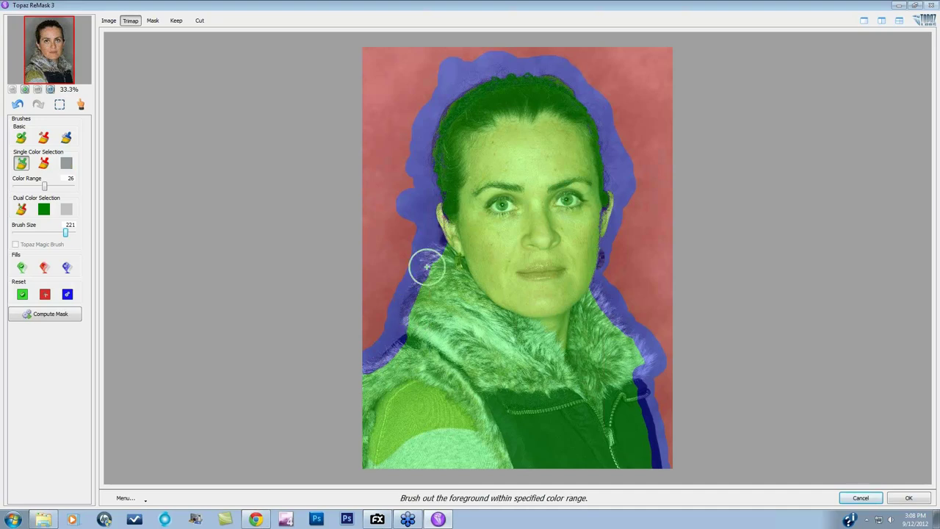
left_click(406, 336)
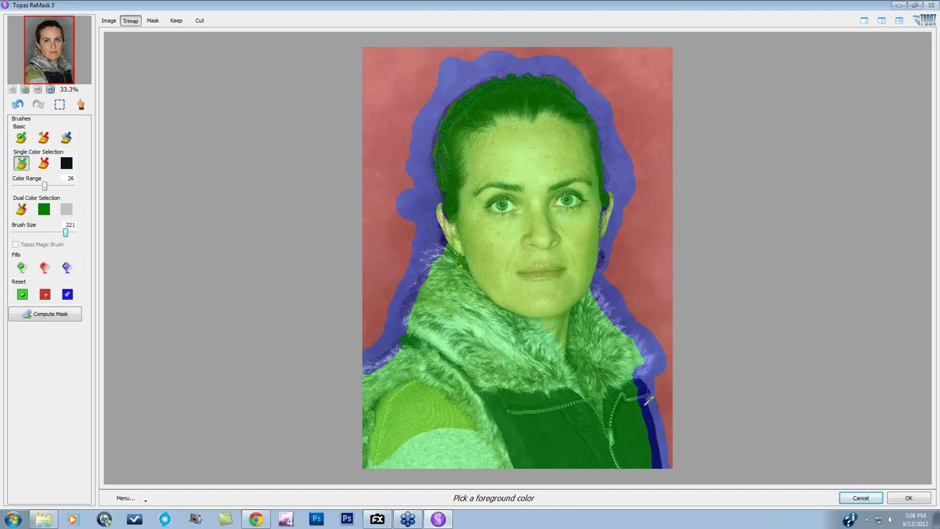
left_click_drag(640, 384, 649, 367)
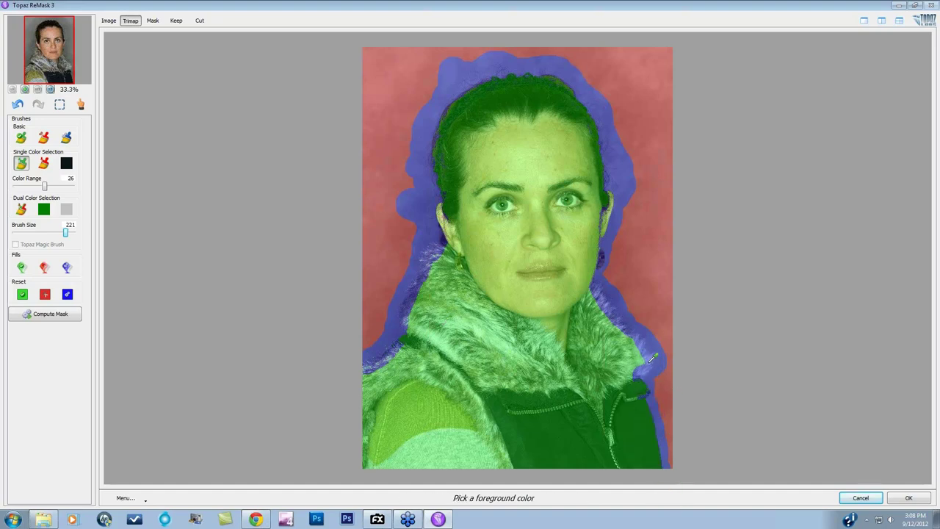
Try brushing the sampled grey-brown fur colour as foreground along the collar on the image's right side, and undo the stroke
left_click(590, 290)
mouse_move(603, 297)
left_mouse_down()
mouse_move(598, 304)
mouse_move(629, 342)
mouse_move(636, 379)
mouse_move(641, 373)
left_mouse_up()
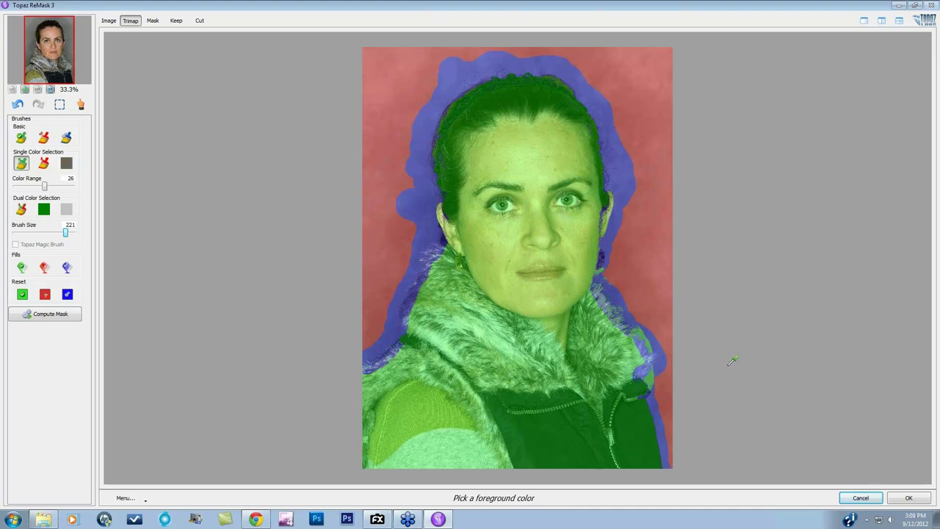
key("ctrl+z")
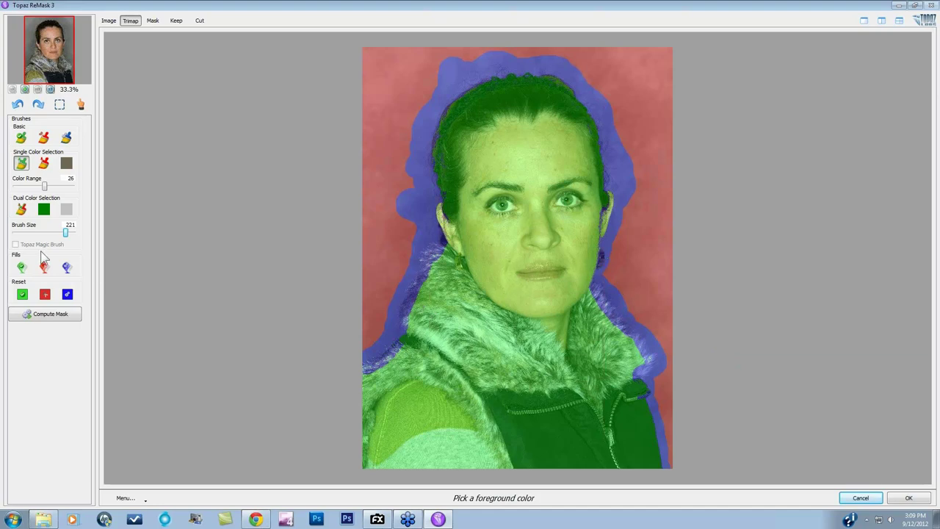
Try brushing out sampled light and dark background greys around the head and collar with the single-color background brush, and undo the strokes
left_click(44, 164)
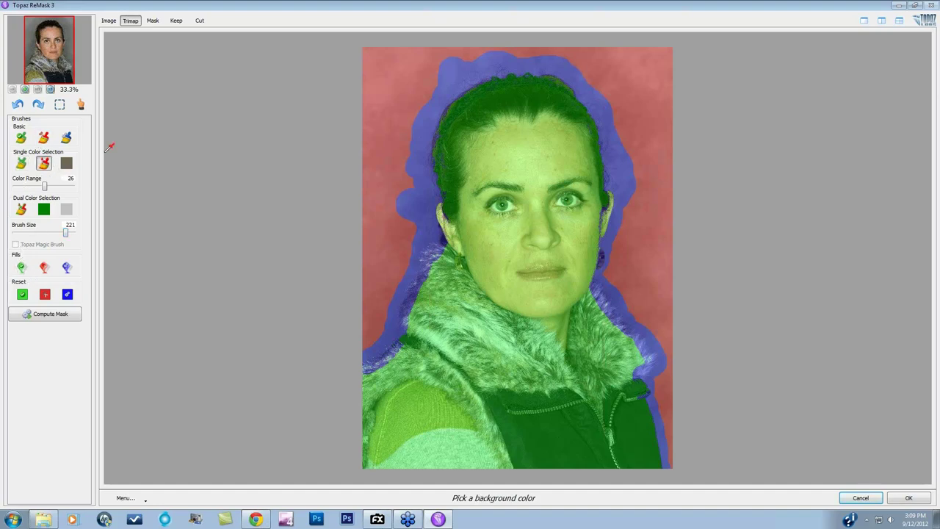
left_click(638, 102)
mouse_move(618, 92)
left_mouse_down()
mouse_move(672, 458)
mouse_move(653, 312)
mouse_move(609, 162)
mouse_move(565, 71)
mouse_move(507, 62)
mouse_move(497, 39)
mouse_move(390, 160)
mouse_move(421, 144)
left_mouse_up()
left_click(460, 66)
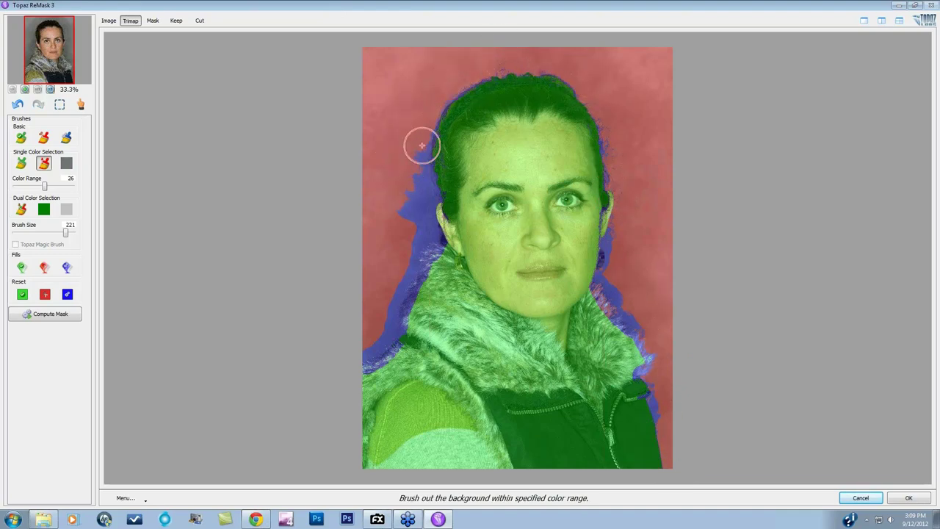
left_click(390, 323)
mouse_move(390, 323)
left_mouse_down()
mouse_move(405, 296)
mouse_move(359, 360)
mouse_move(422, 266)
mouse_move(428, 232)
mouse_move(412, 201)
mouse_move(404, 241)
left_mouse_up()
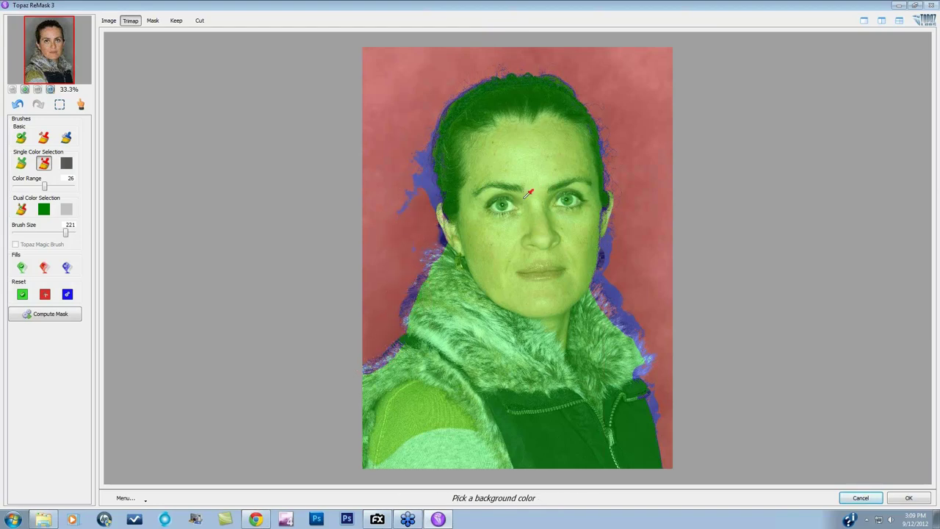
left_click(17, 103)
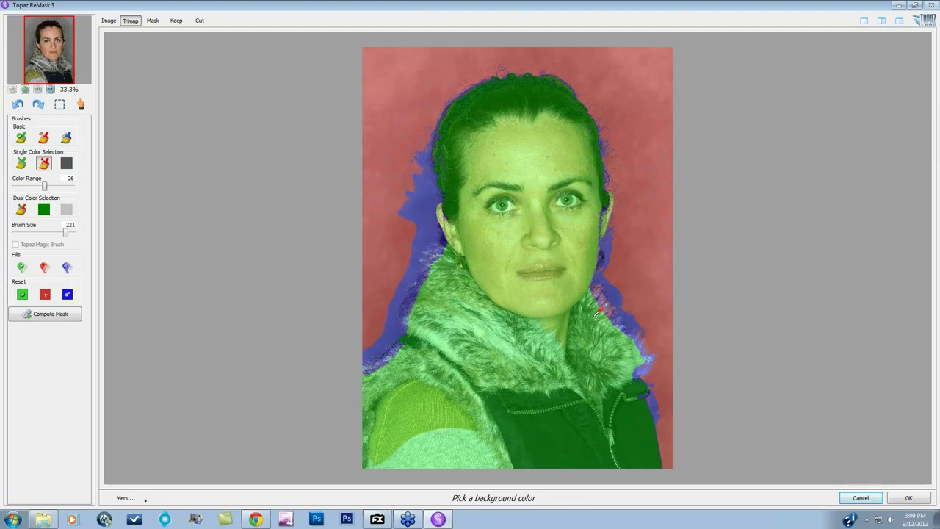
key("ctrl+z")
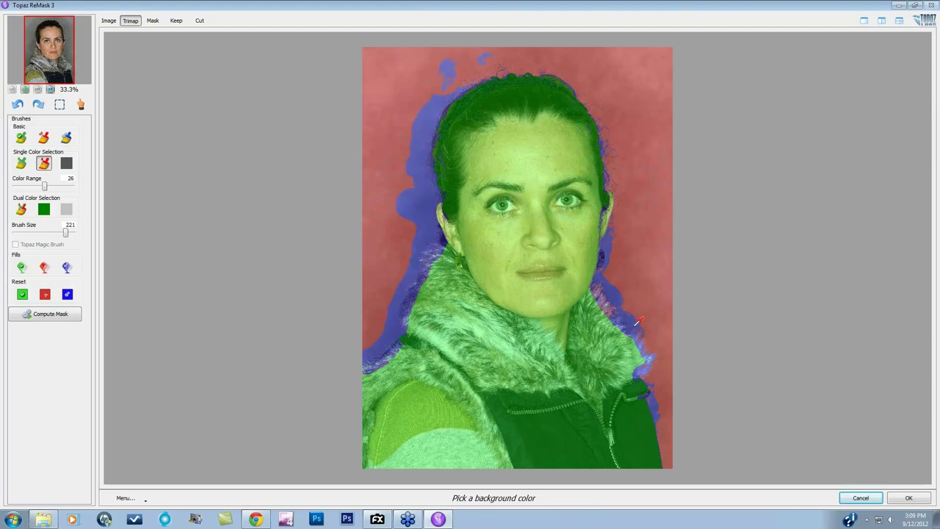
key("ctrl+z")
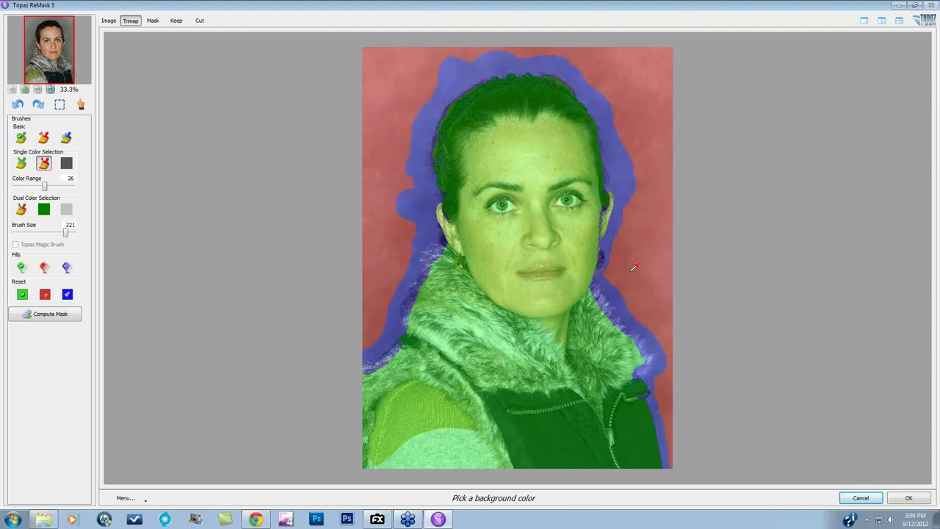
Try another sampled background grey on the compute band around the hair, and undo the stroke
left_click(636, 180)
mouse_move(630, 151)
left_mouse_down()
mouse_move(617, 230)
mouse_move(606, 111)
mouse_move(563, 58)
mouse_move(491, 63)
mouse_move(592, 84)
mouse_move(470, 71)
mouse_move(486, 66)
mouse_move(424, 91)
mouse_move(459, 66)
mouse_move(413, 129)
mouse_move(407, 176)
mouse_move(413, 171)
mouse_move(411, 189)
mouse_move(427, 160)
mouse_move(432, 188)
mouse_move(420, 212)
left_mouse_up()
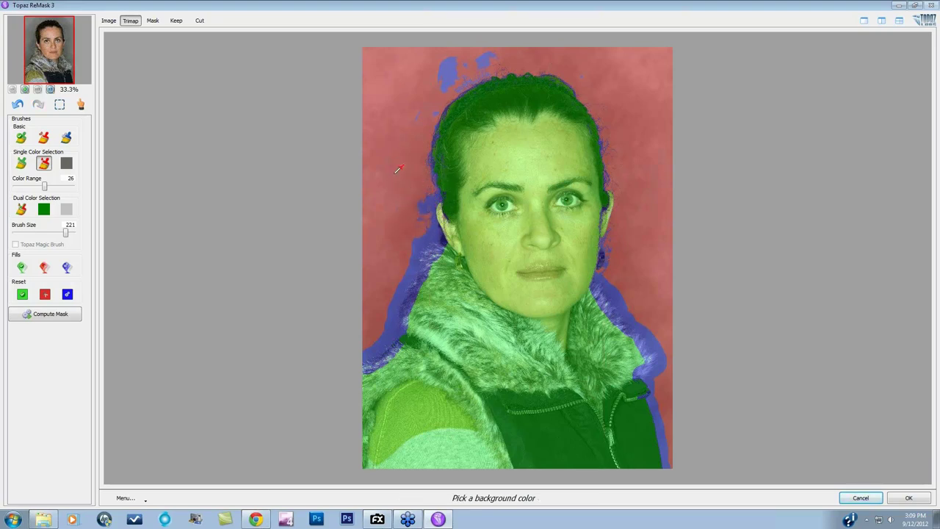
left_click(397, 214)
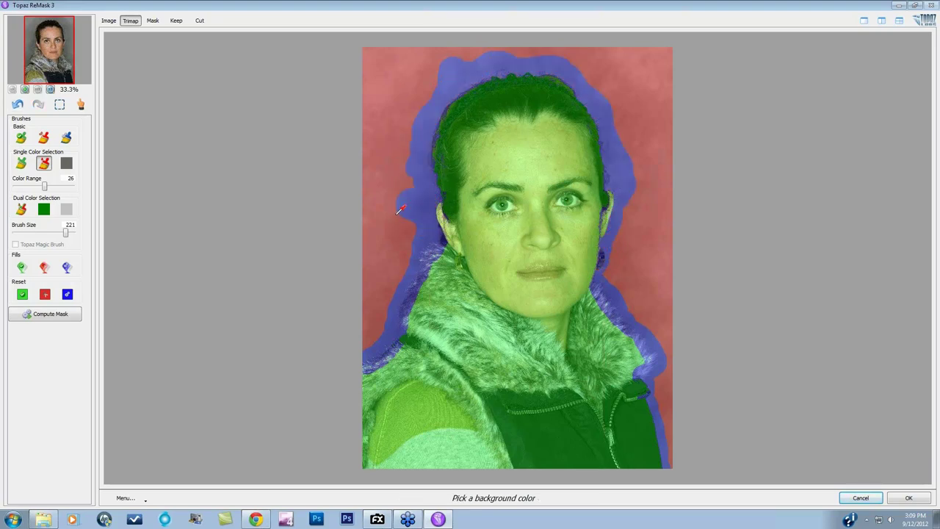
Compute the mask and show it side by side with the Keep result
left_click(50, 315)
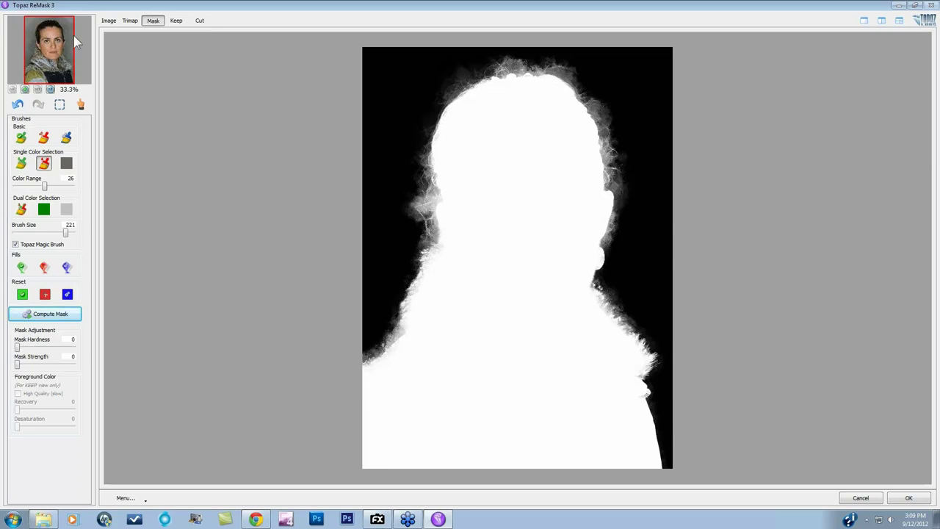
left_click(881, 20)
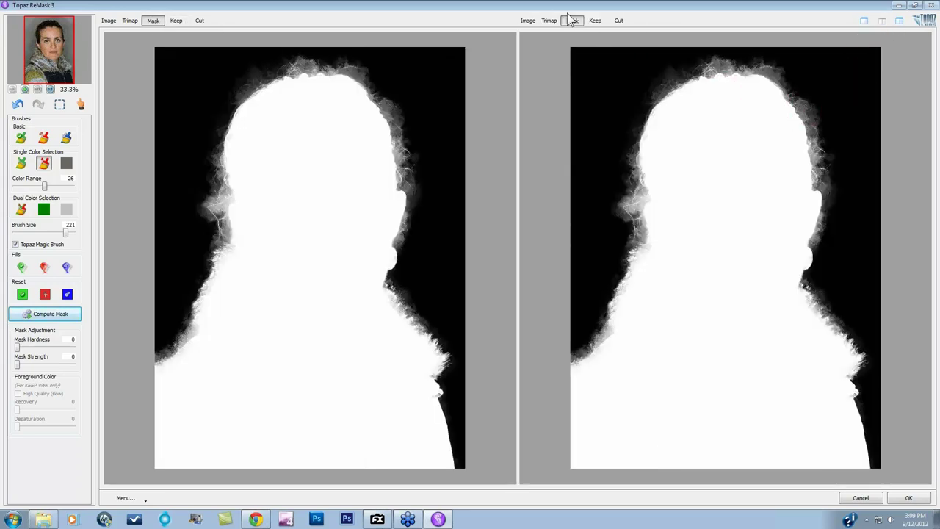
left_click(595, 20)
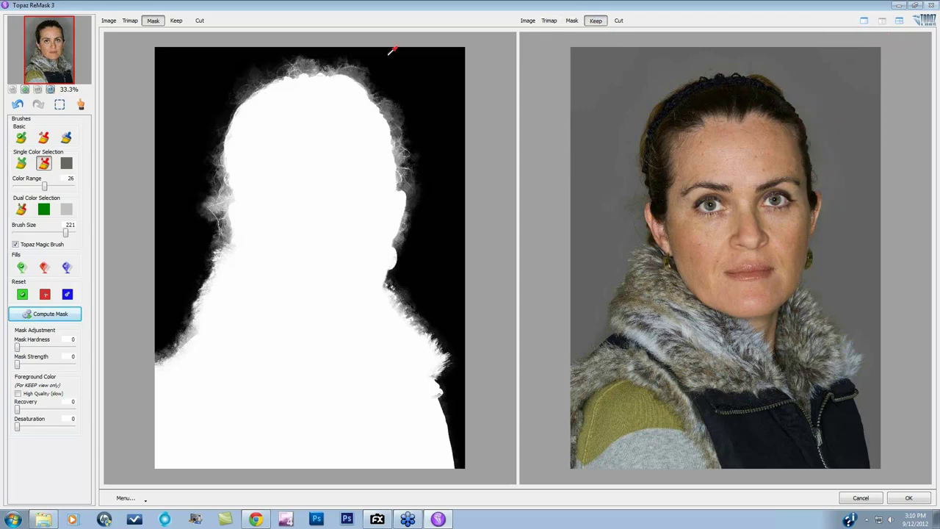
left_click(37, 89)
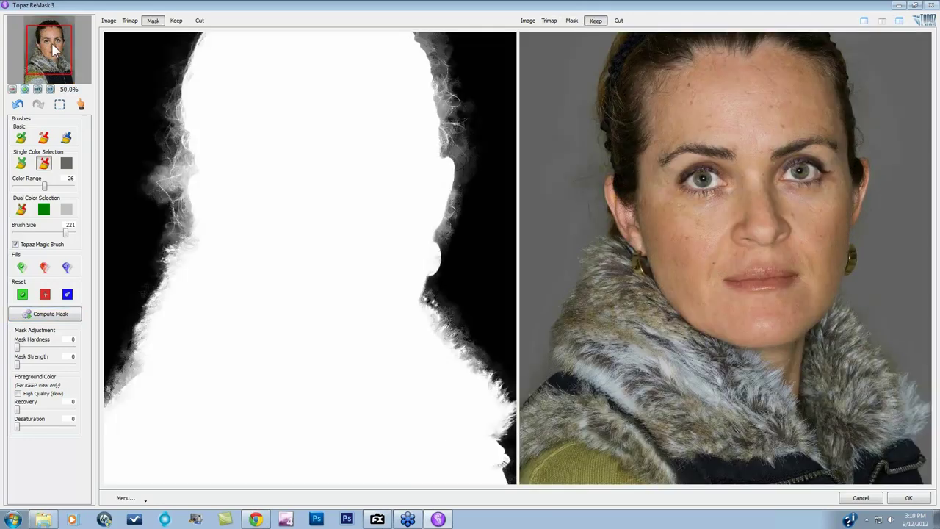
left_click_drag(53, 49, 73, 30)
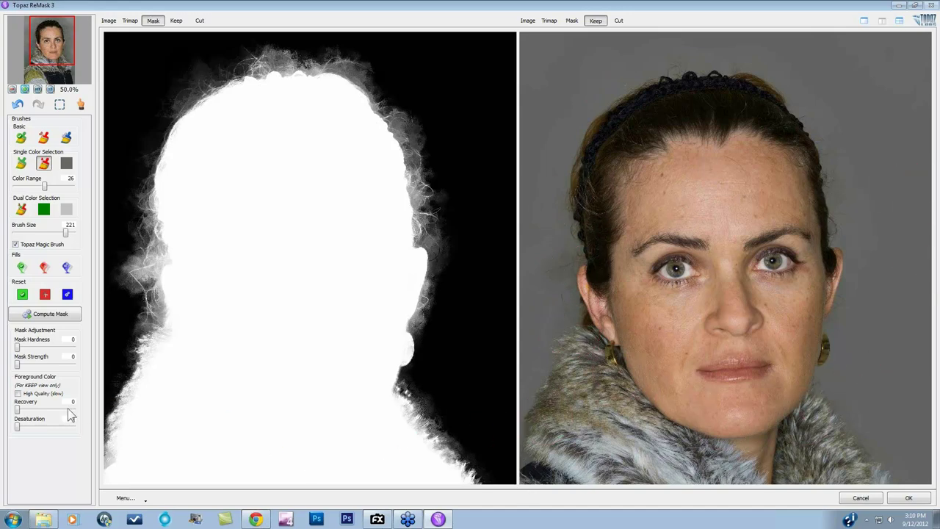
Turn on High Quality foreground color processing and set Recovery to 100
left_click(18, 409)
left_click(17, 394)
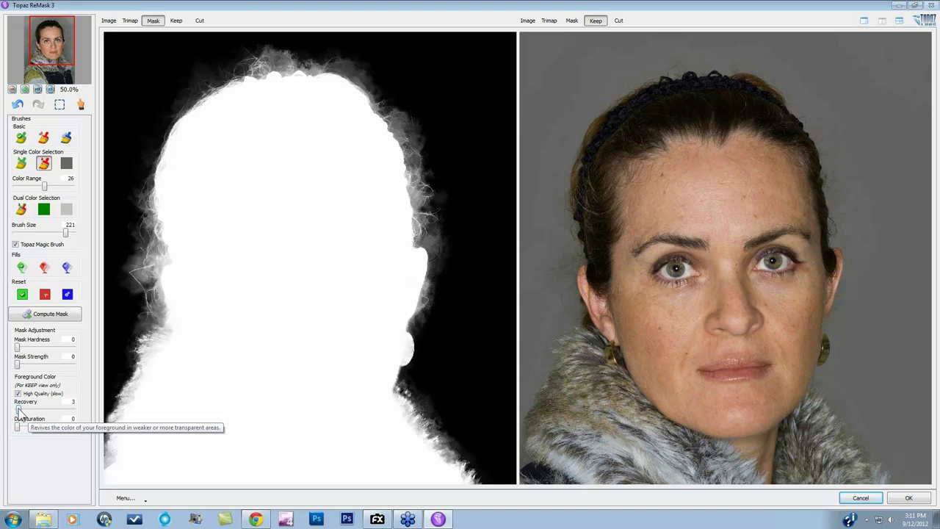
left_click_drag(19, 410, 65, 413)
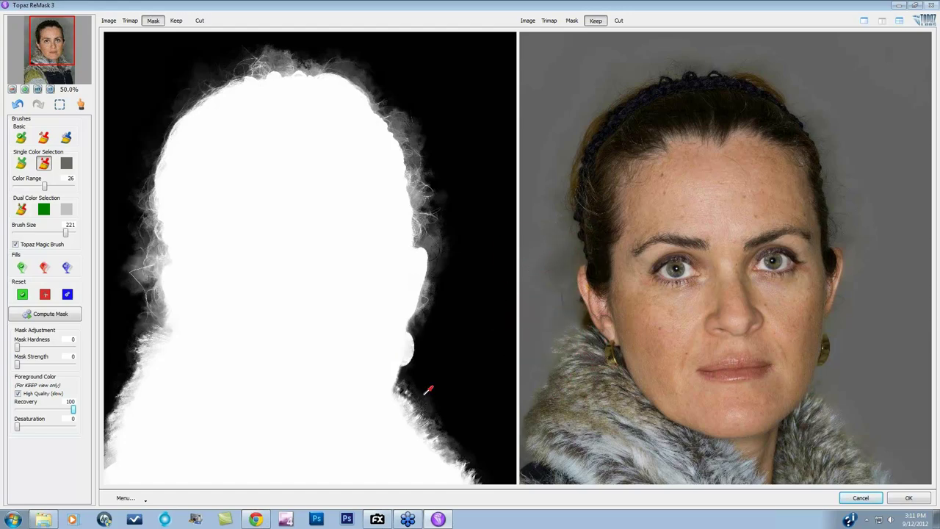
mouse_move(75, 409)
left_mouse_down()
mouse_move(45, 407)
mouse_move(90, 407)
left_mouse_up()
mouse_move(74, 410)
left_mouse_down()
mouse_move(48, 410)
mouse_move(132, 413)
left_mouse_up()
In the trimap view, trim the compute band beside the fur collar and neck on the image's left with the basic background brush at size 101
left_click_drag(60, 29, 34, 39)
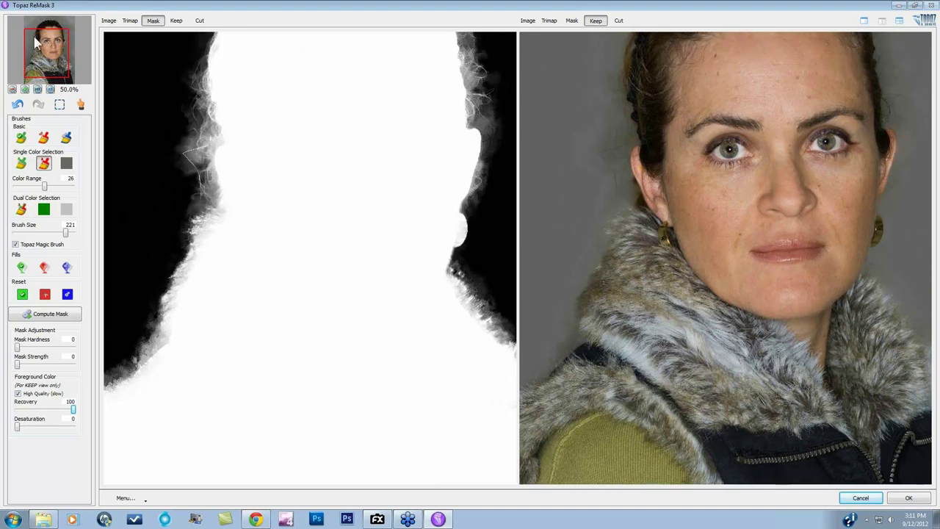
left_click(131, 22)
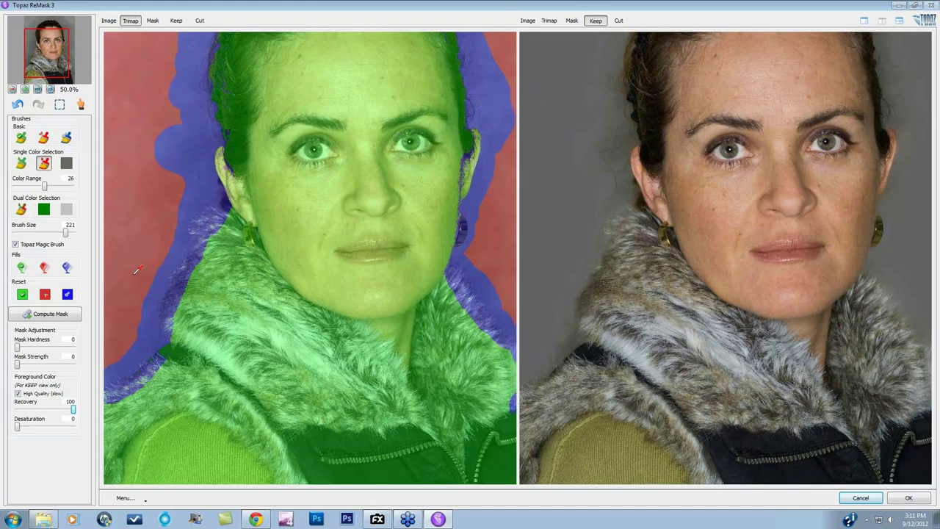
left_click(43, 137)
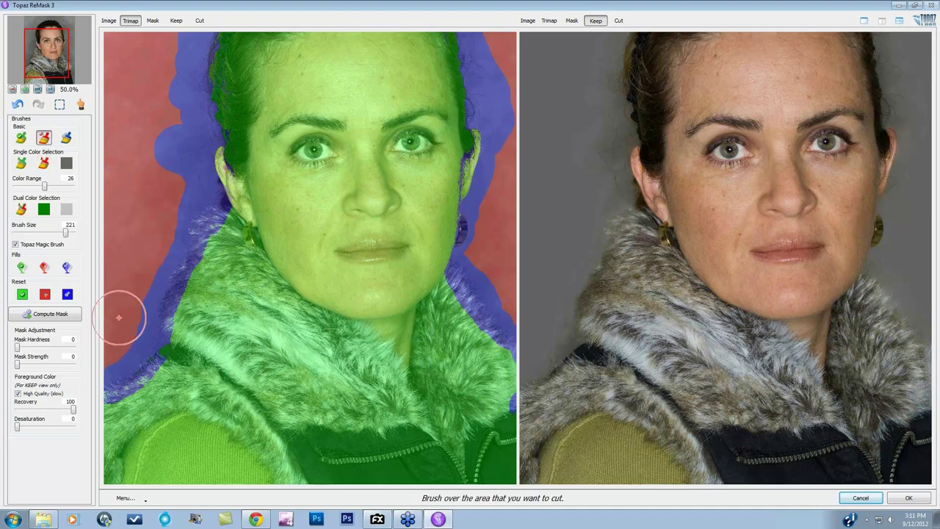
scroll(122, 314, "down", 3)
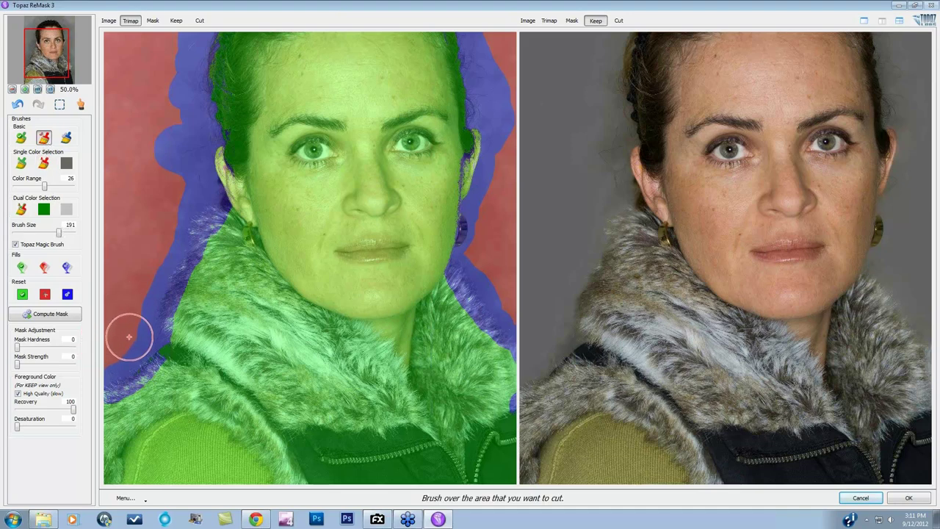
scroll(128, 338, "down", 9)
left_click(129, 345)
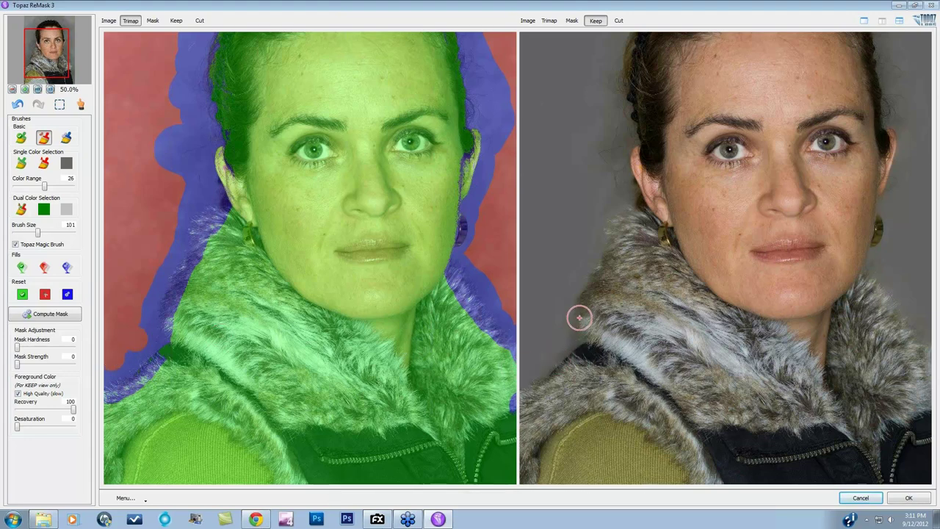
left_click(135, 328)
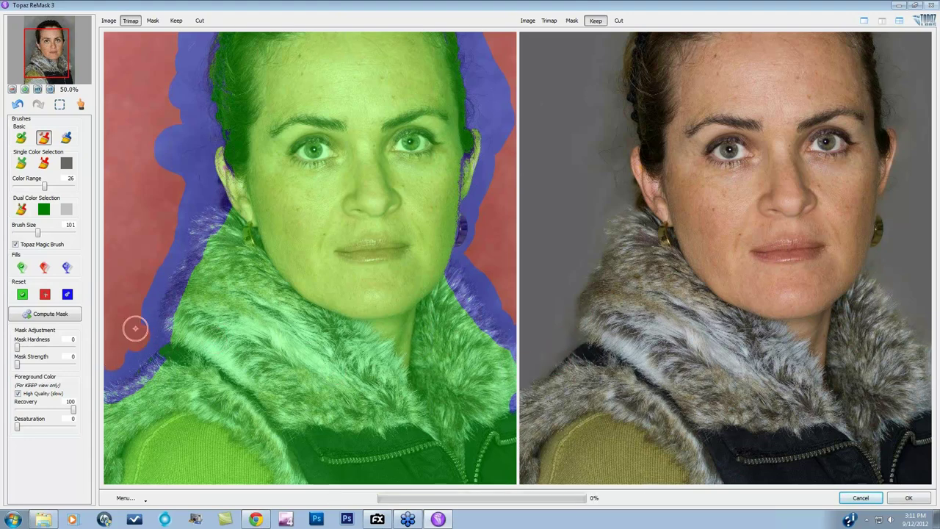
left_click_drag(147, 279, 130, 321)
left_click(132, 323)
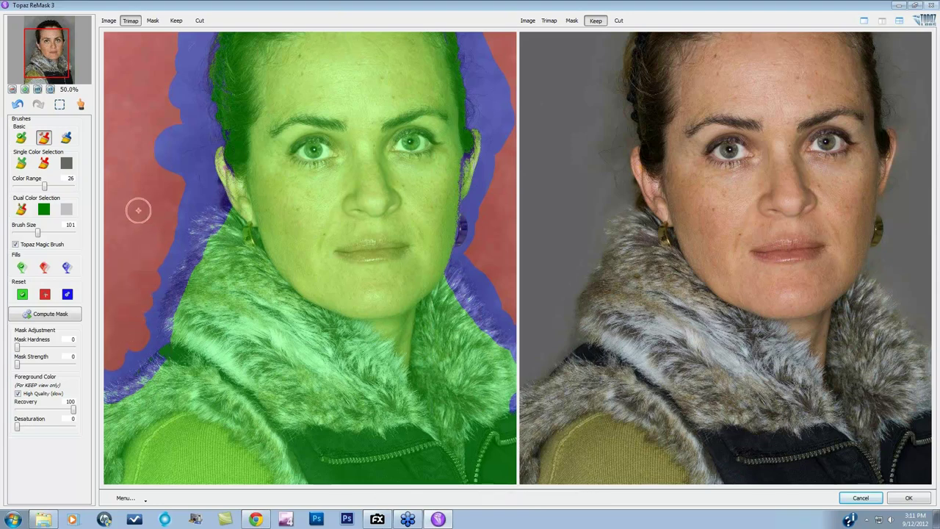
mouse_move(164, 221)
left_mouse_down()
mouse_move(145, 154)
mouse_move(159, 130)
mouse_move(159, 171)
mouse_move(172, 140)
mouse_move(164, 149)
mouse_move(181, 183)
mouse_move(174, 202)
left_mouse_up()
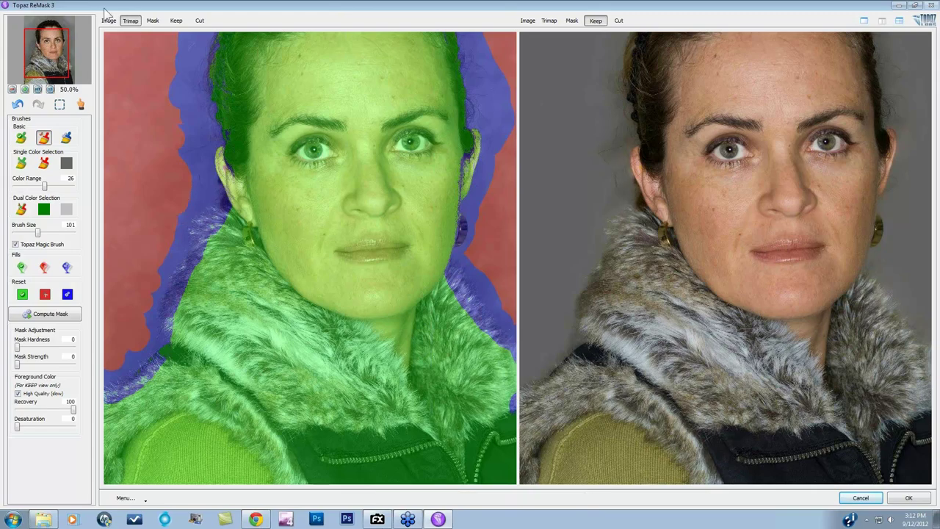
Trim the outer edge of the compute band around both sides of the head with the basic background brush
left_click(51, 26)
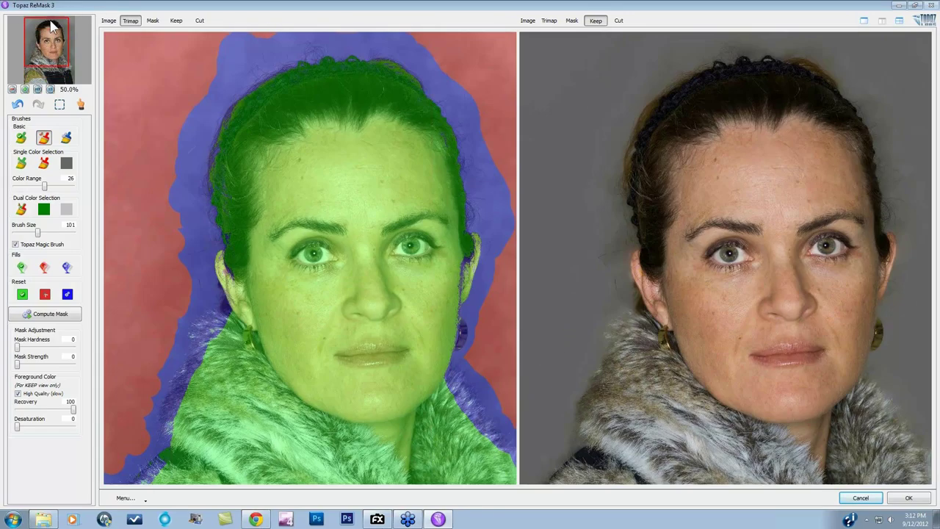
mouse_move(177, 120)
left_mouse_down()
mouse_move(204, 124)
mouse_move(198, 79)
mouse_move(226, 26)
mouse_move(241, 38)
mouse_move(222, 51)
mouse_move(209, 82)
left_mouse_up()
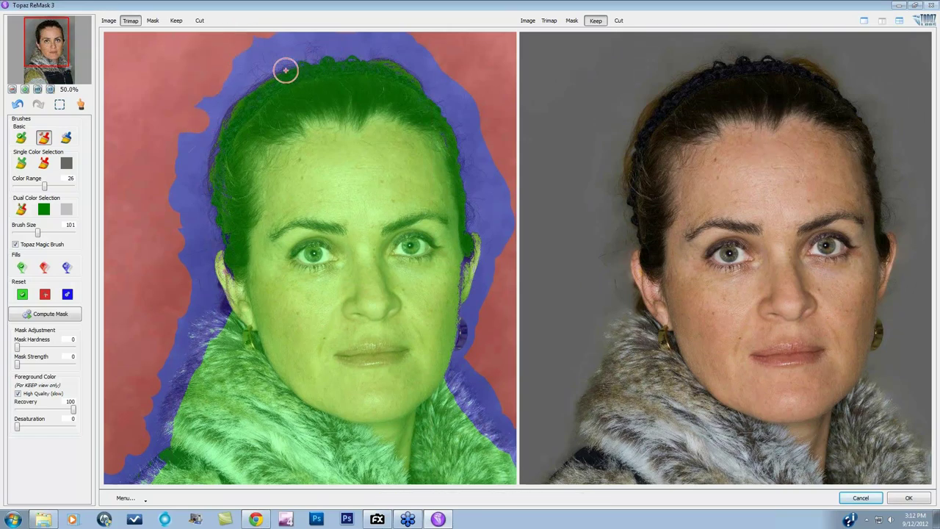
left_click_drag(65, 26, 79, 21)
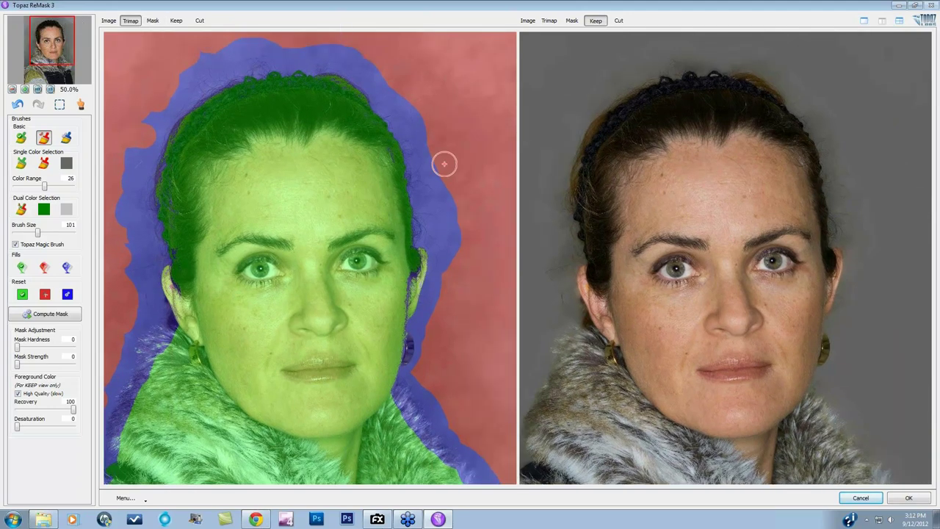
left_click_drag(443, 162, 439, 172)
left_click(453, 232)
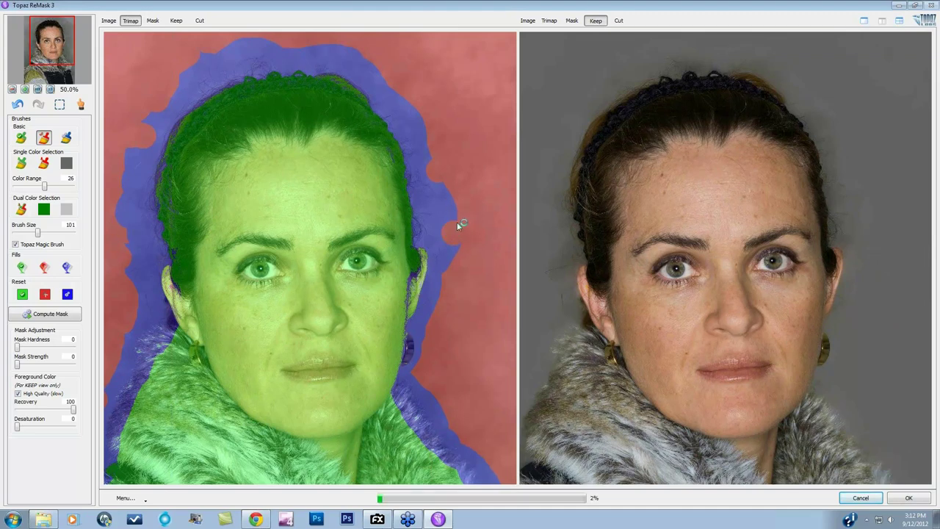
left_click_drag(459, 198, 453, 193)
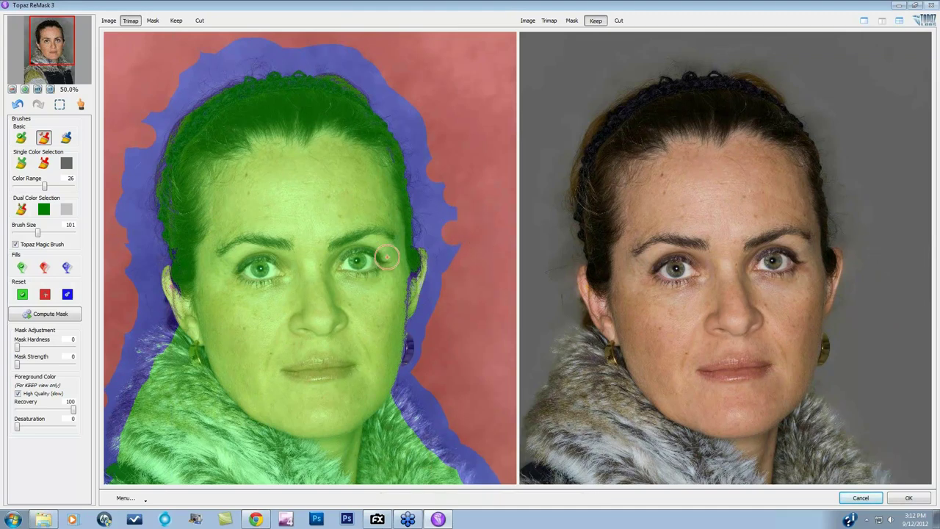
Sample background greys and brush them out around the hair and beside the collar with Color Range 10 and Brush Size 255
left_click(44, 163)
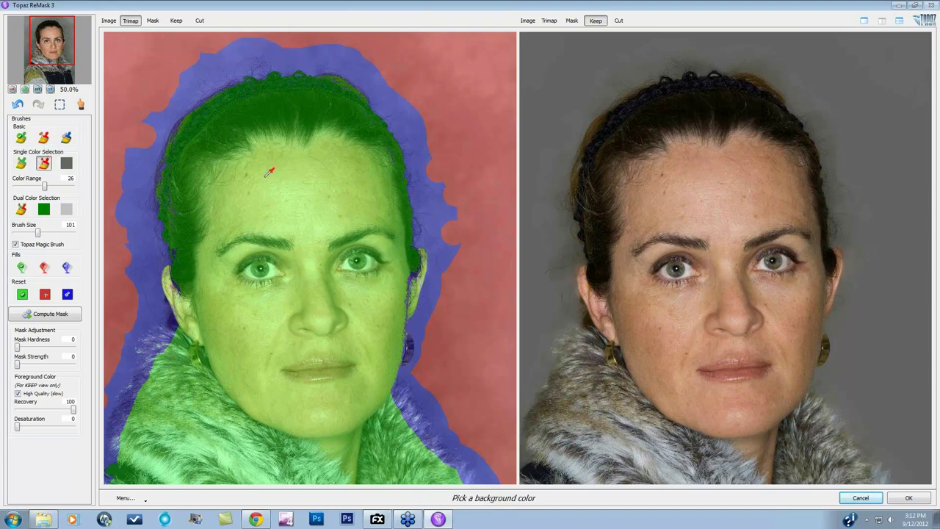
left_click(439, 197)
left_click_drag(44, 185, 28, 188)
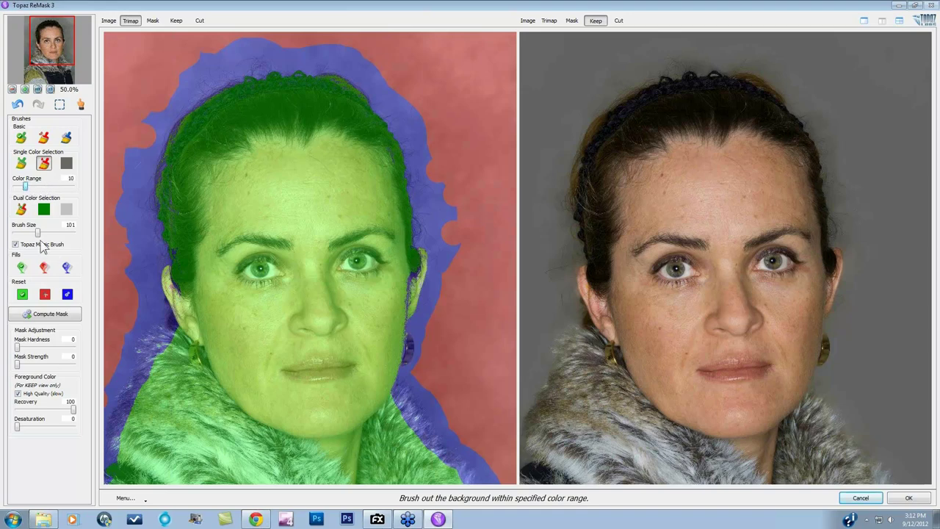
left_click_drag(37, 232, 72, 232)
mouse_move(390, 113)
left_mouse_down()
mouse_move(434, 176)
mouse_move(439, 307)
mouse_move(429, 180)
mouse_move(299, 21)
mouse_move(226, 56)
mouse_move(349, 47)
mouse_move(113, 118)
mouse_move(104, 198)
mouse_move(138, 119)
mouse_move(124, 281)
left_mouse_up()
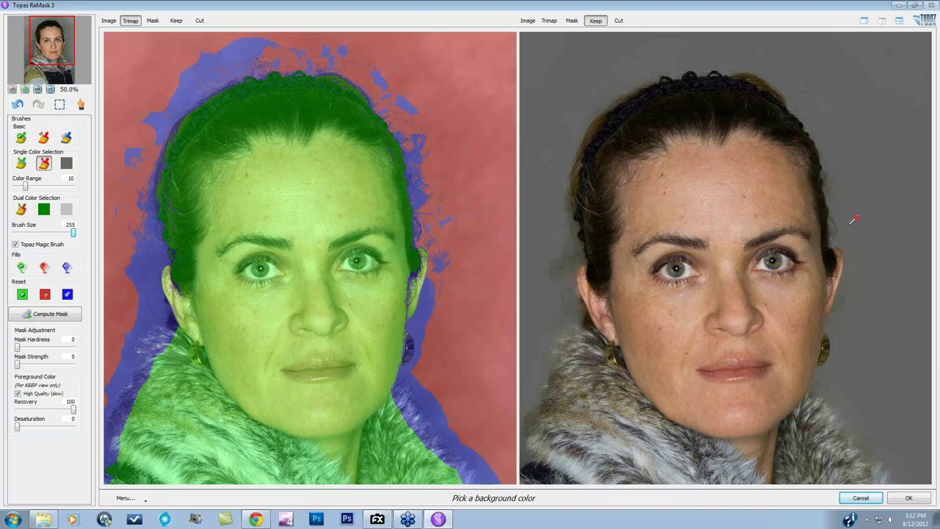
left_click(557, 264)
left_click_drag(546, 267, 541, 315)
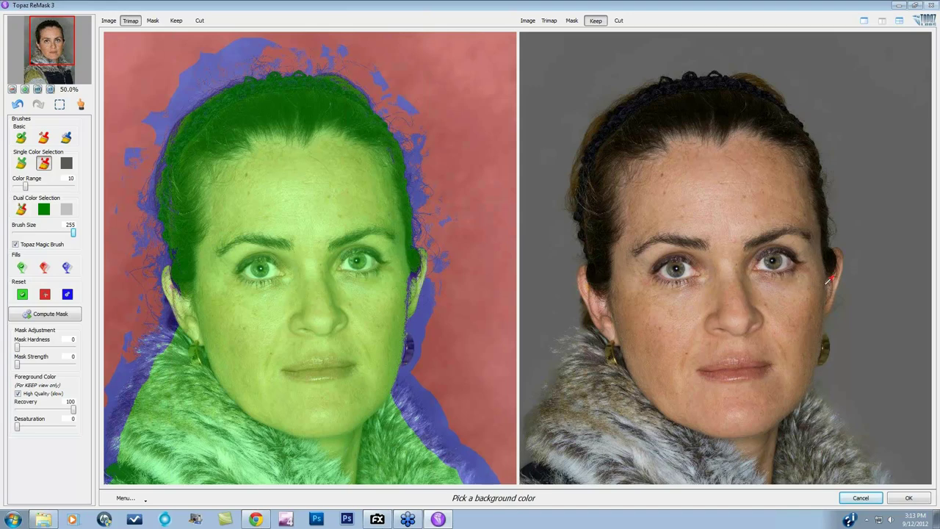
Accept the ReMask result and return to photoFXlab
left_click(909, 500)
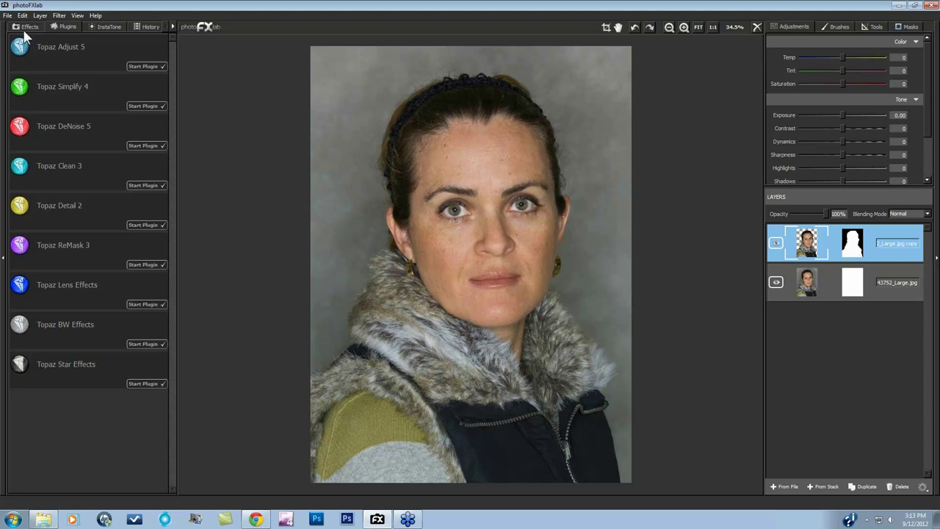
left_click(7, 15)
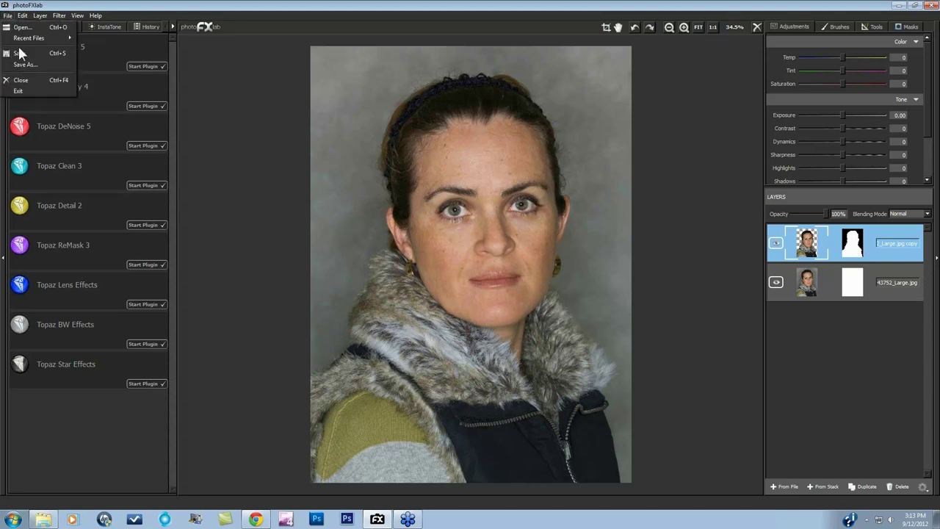
mouse_move(31, 16)
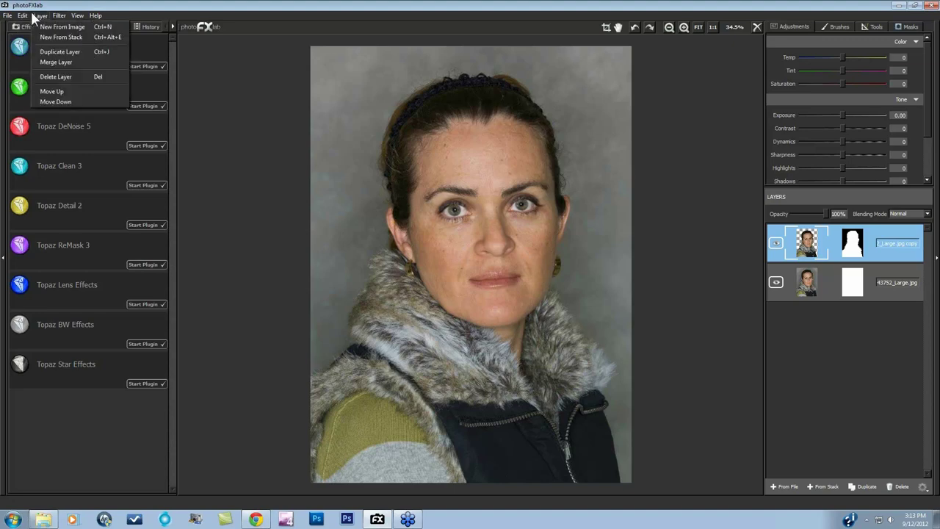
Add the image 319680_4318 from the Pictures library as a new layer and place it directly beneath the masked woman's layer
left_click(61, 26)
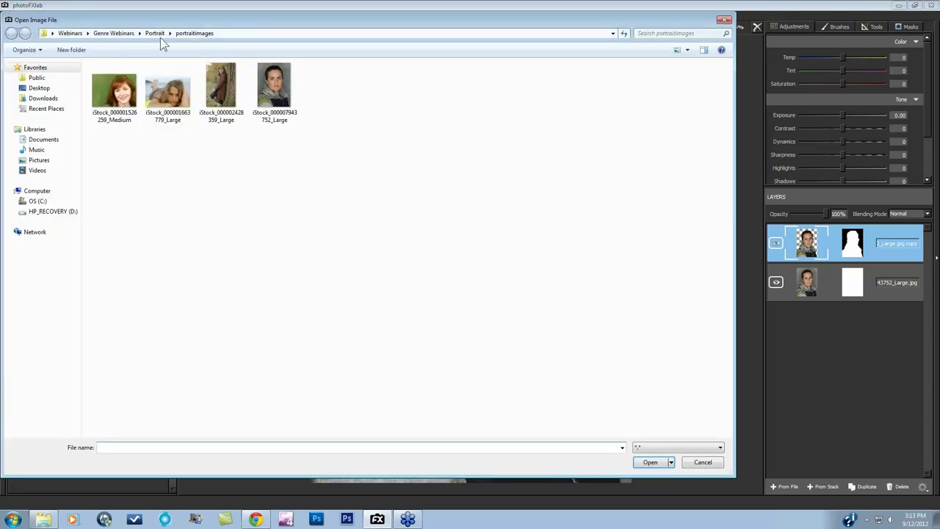
left_click(125, 33)
left_click(70, 33)
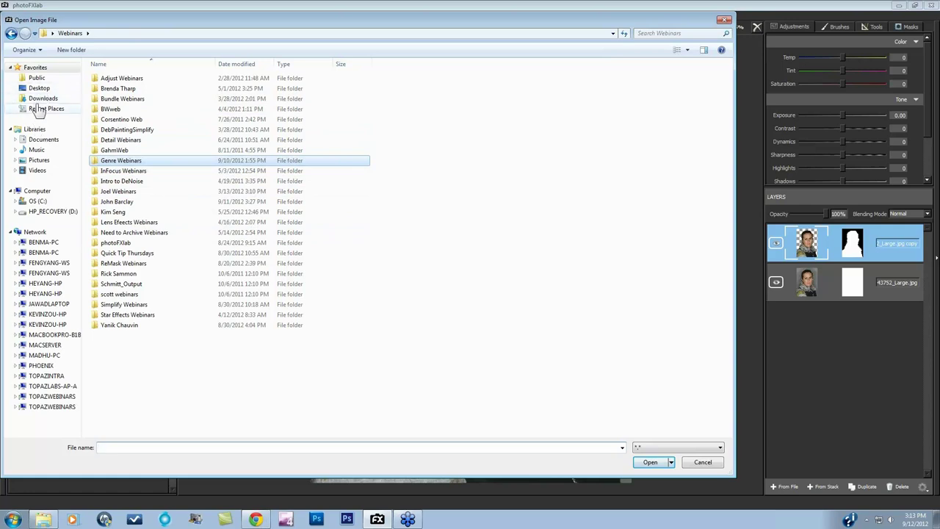
left_click(39, 161)
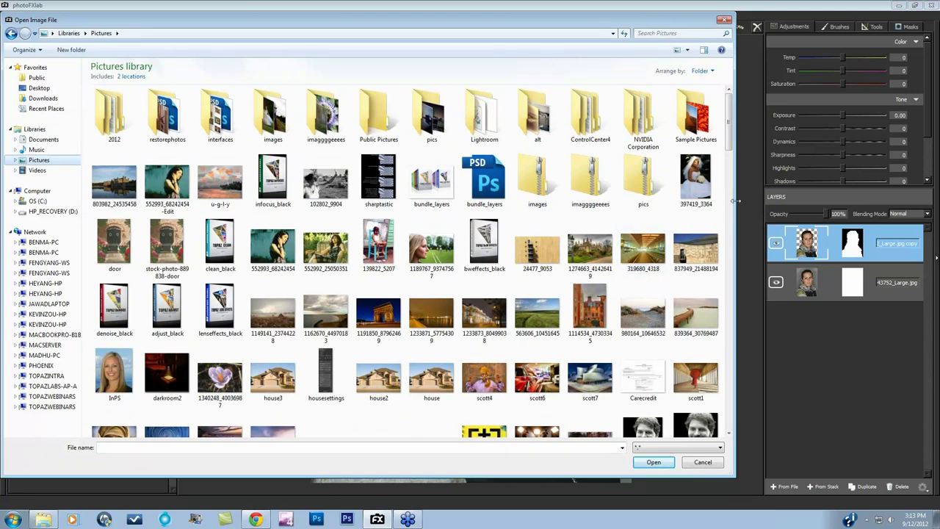
left_click(646, 253)
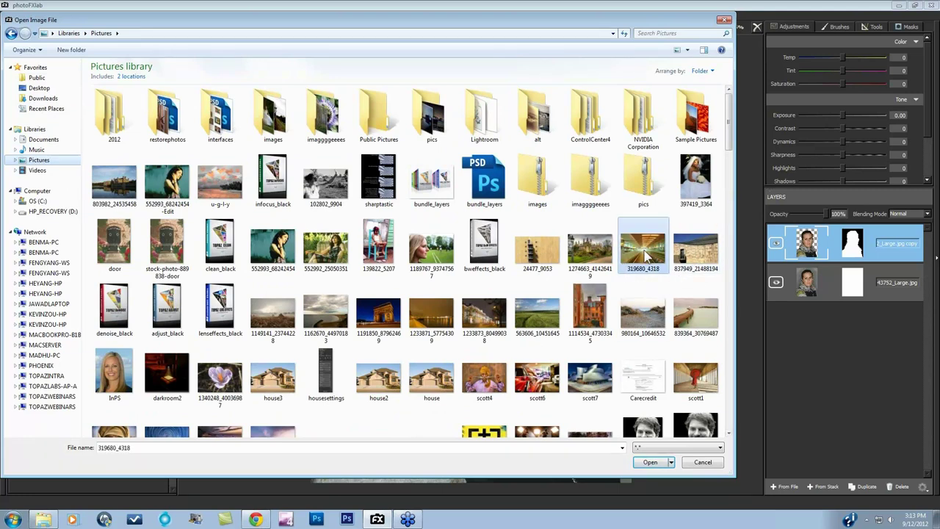
left_click(650, 463)
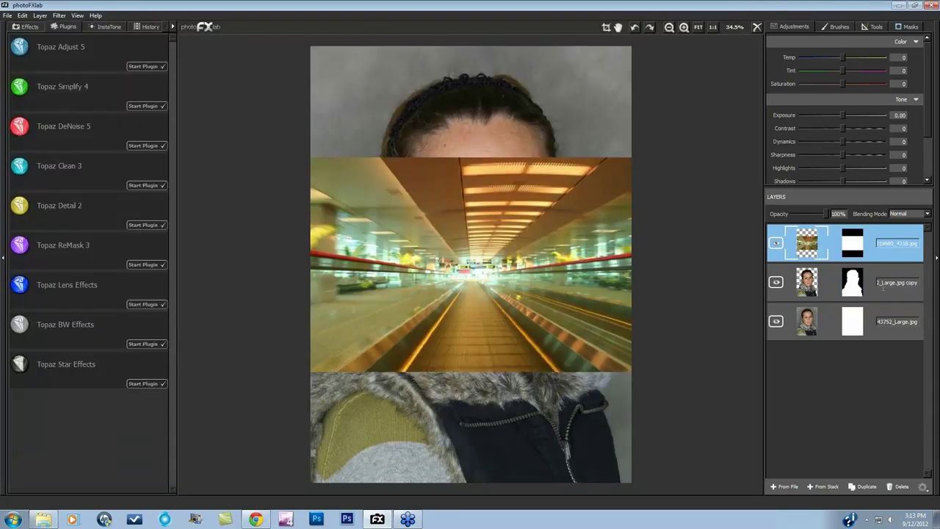
left_click_drag(885, 258, 874, 302)
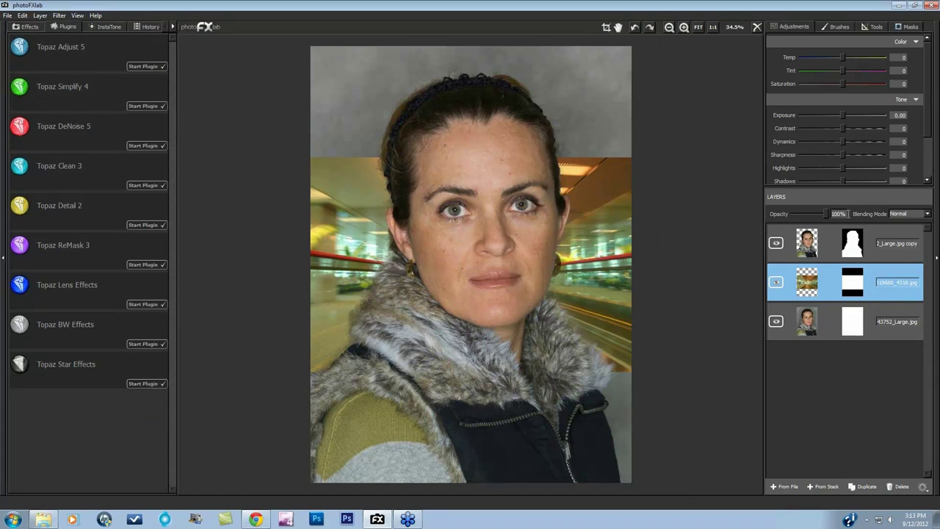
Scale the walkway image layer up to about 135% so it fills the whole canvas behind the woman
left_click(826, 278)
left_click(874, 27)
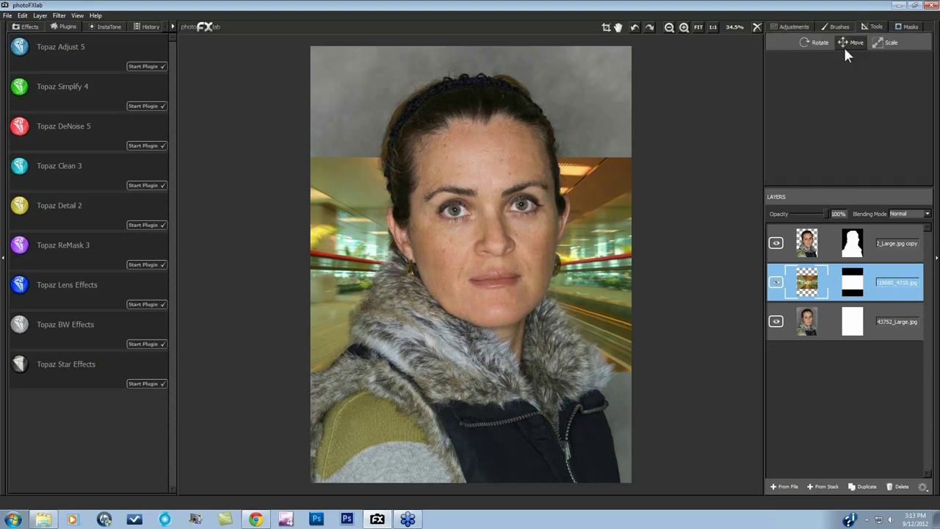
left_click(886, 43)
left_click_drag(540, 266, 751, 38)
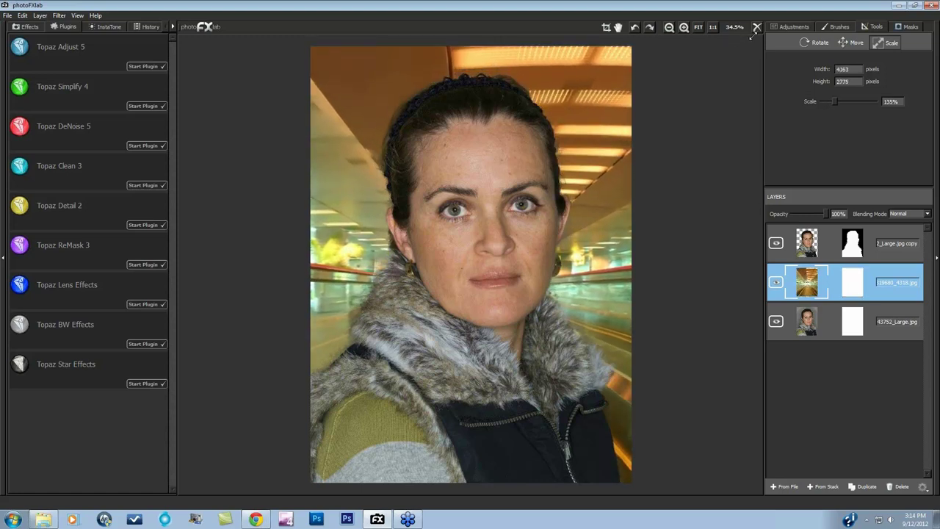